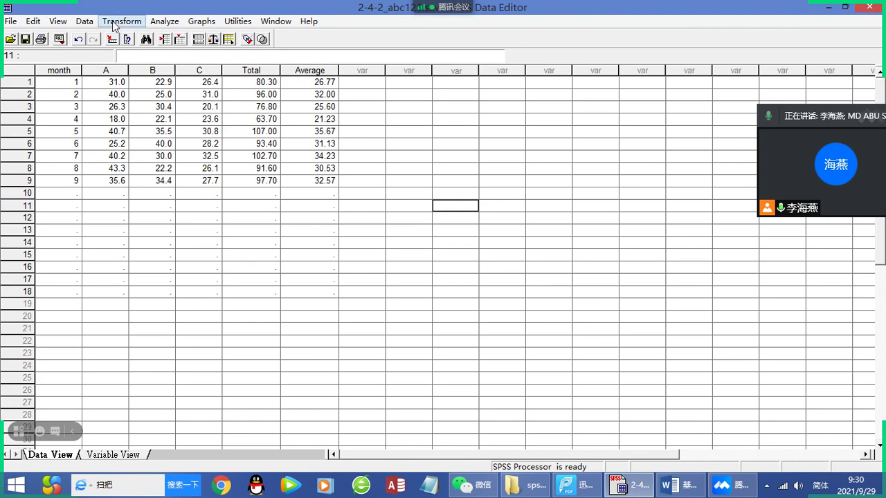
left_click(82, 22)
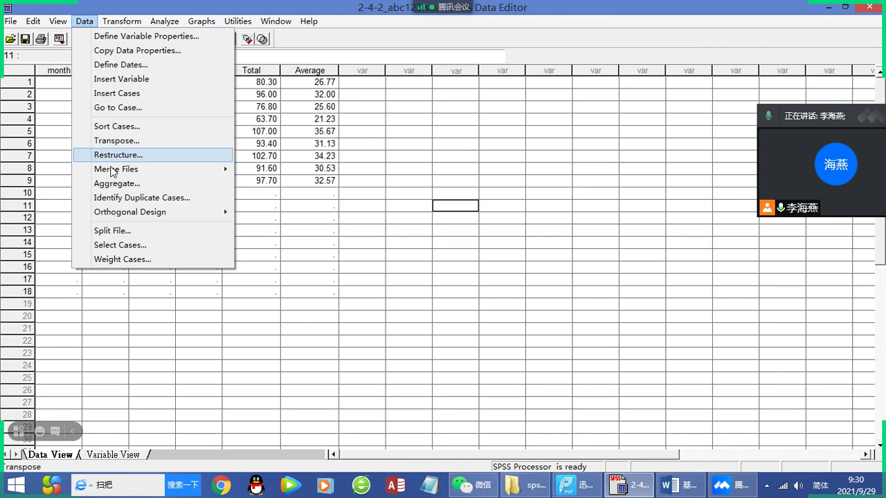
mouse_move(126, 174)
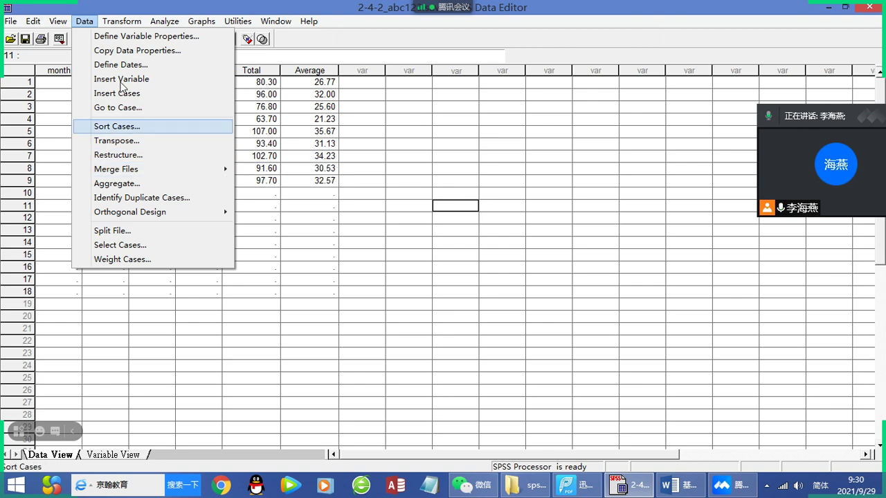
left_click(10, 21)
left_click(314, 284)
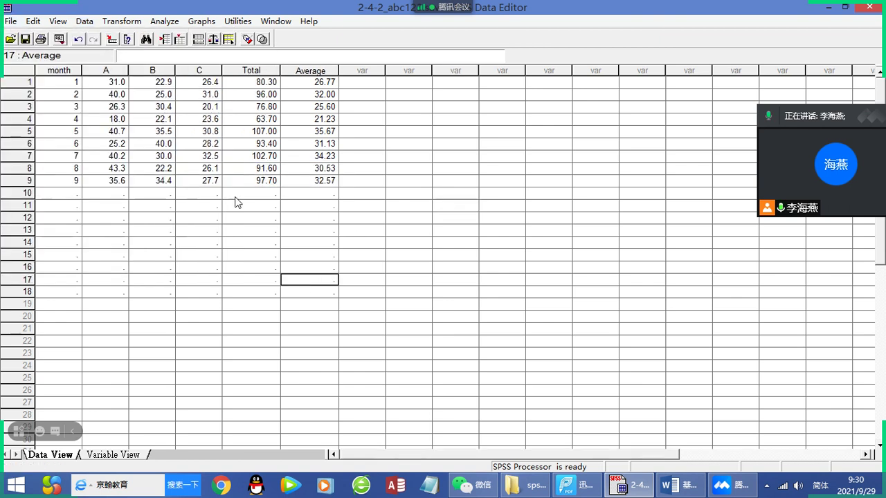
- Reopen the data file 2-4-2_abc123 from the SPSSTest folder without saving the current contents of the data editor
left_click(12, 38)
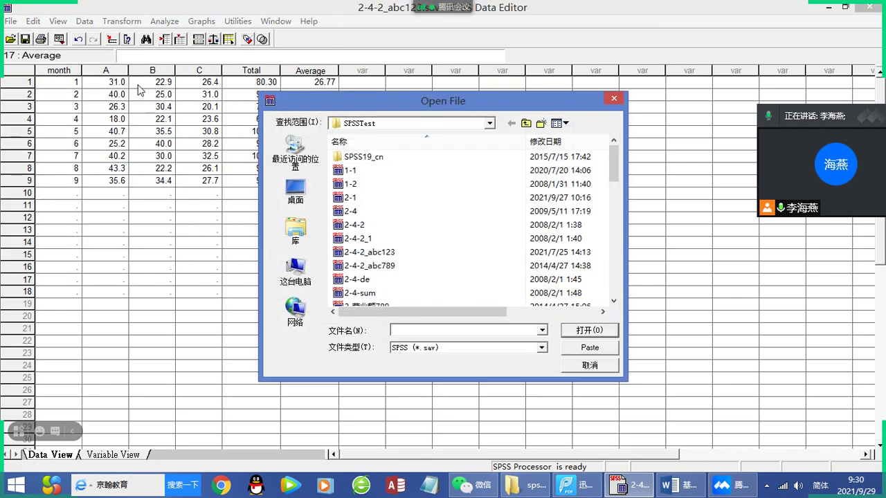
left_click_drag(372, 102, 214, 81)
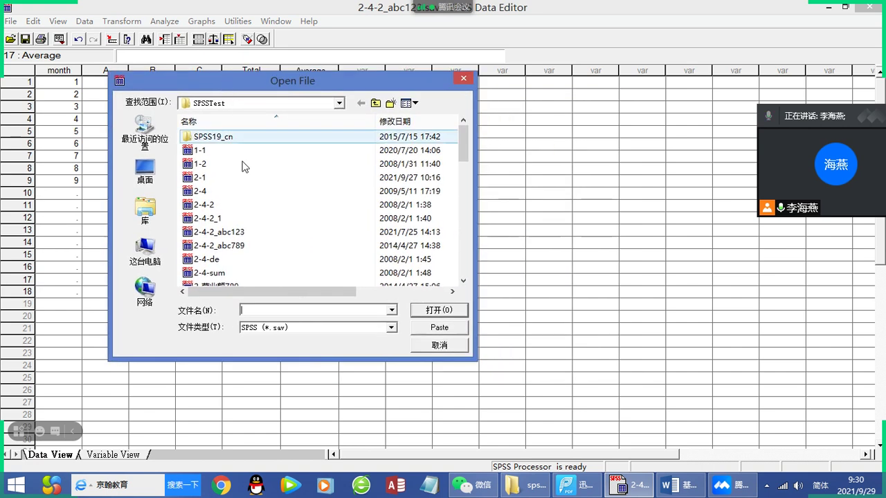
left_click(217, 236)
left_click(433, 312)
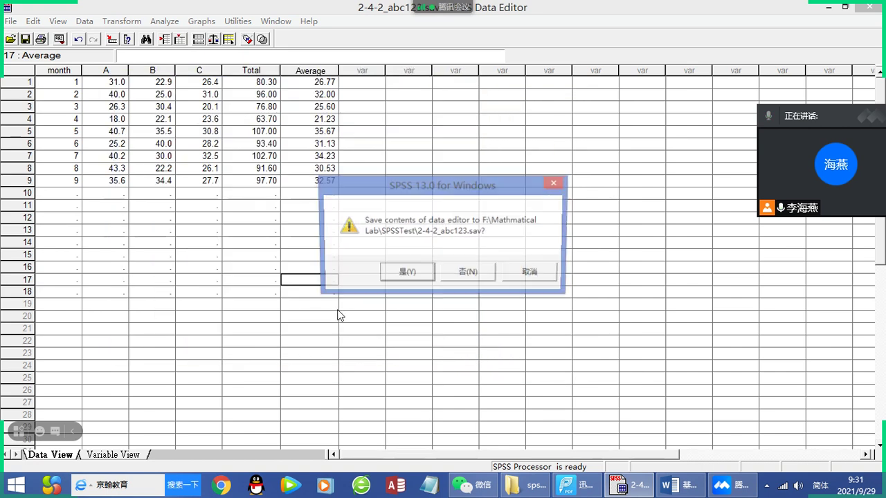
left_click(468, 275)
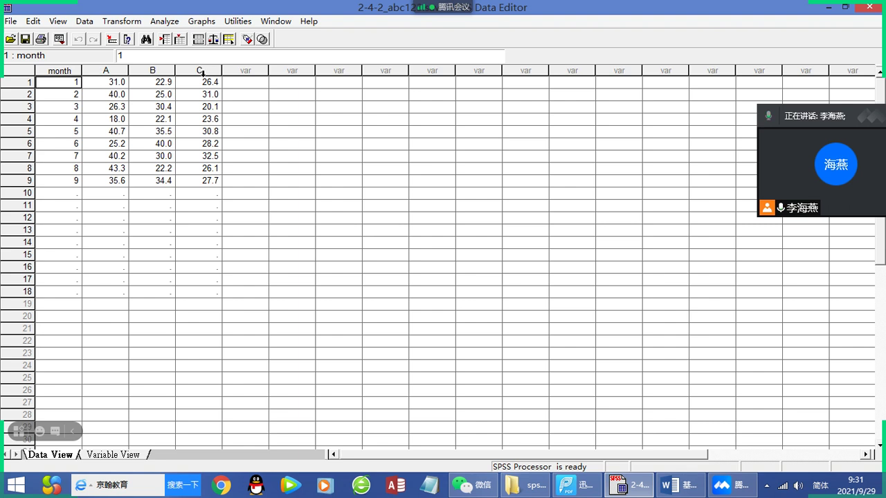
left_click(106, 84)
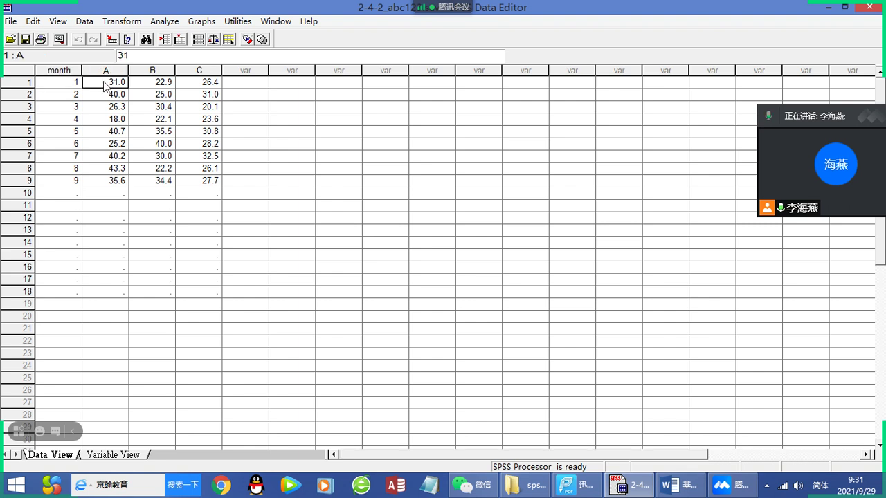
left_click(59, 88)
left_click_drag(58, 87, 60, 184)
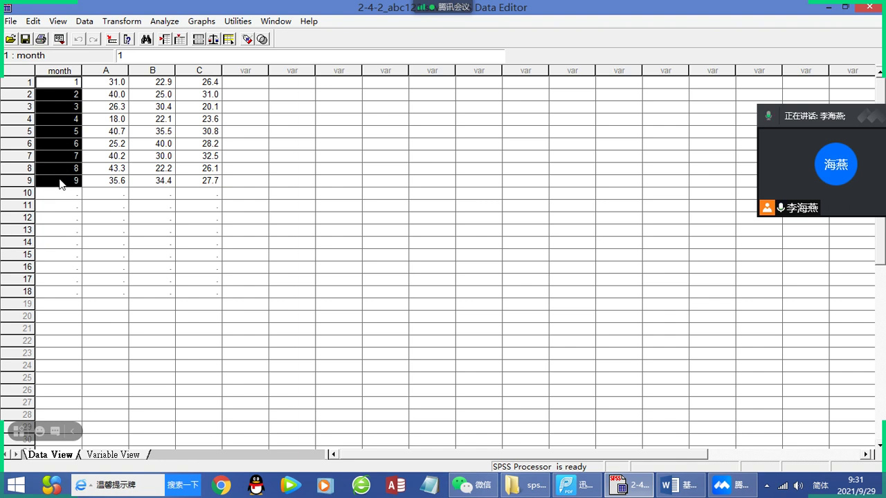
left_click(239, 84)
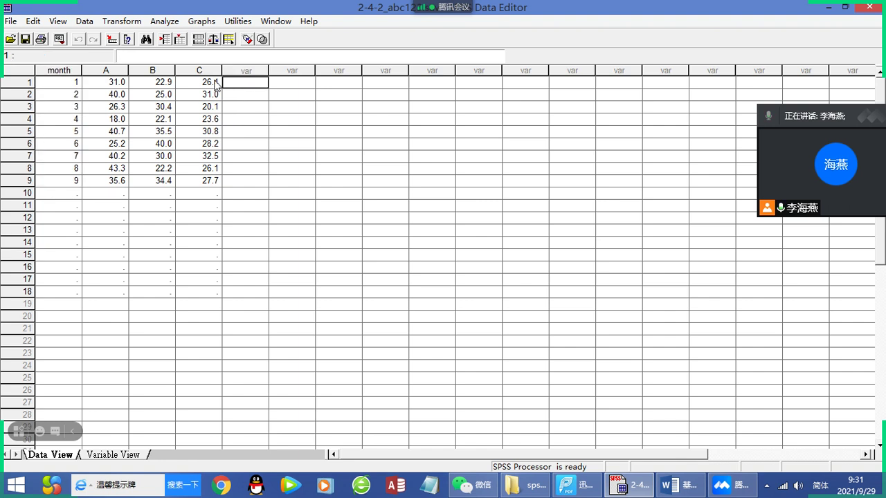
- Open the data file 2-4-de from the SPSSTest folder to view its contents
left_click(11, 39)
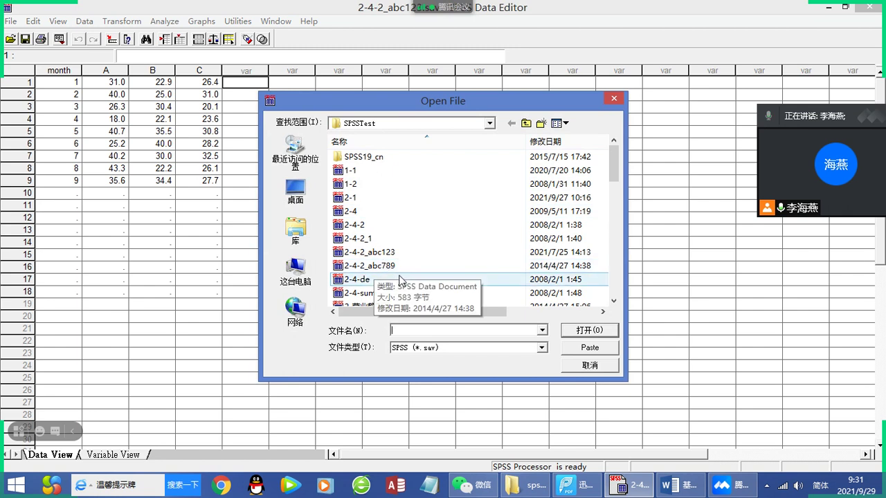
left_click(364, 279)
left_click(590, 332)
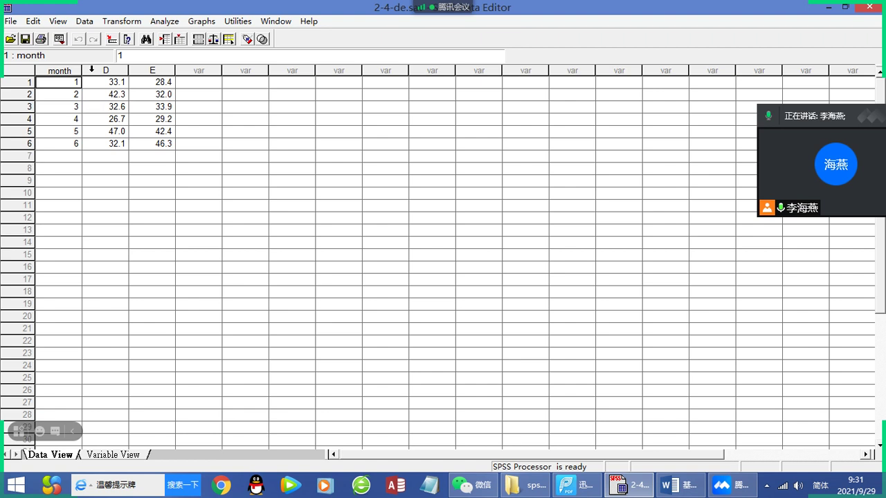
- Examine the month cases and the D and E variables in the 2-4-de data file
left_click(115, 72)
left_click(168, 70)
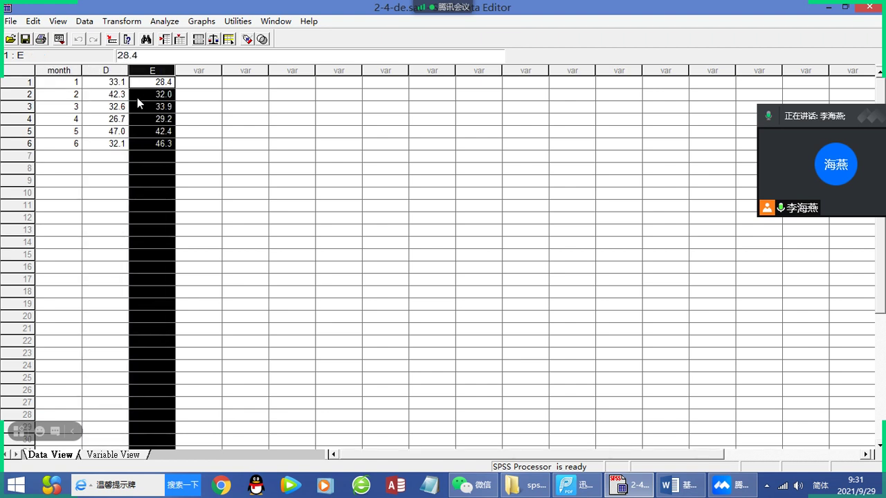
left_click(101, 82)
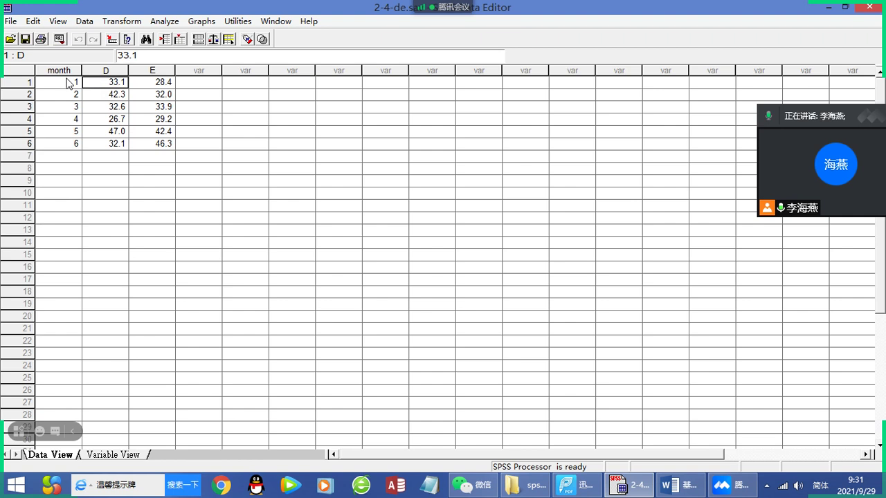
left_click_drag(66, 84, 67, 99)
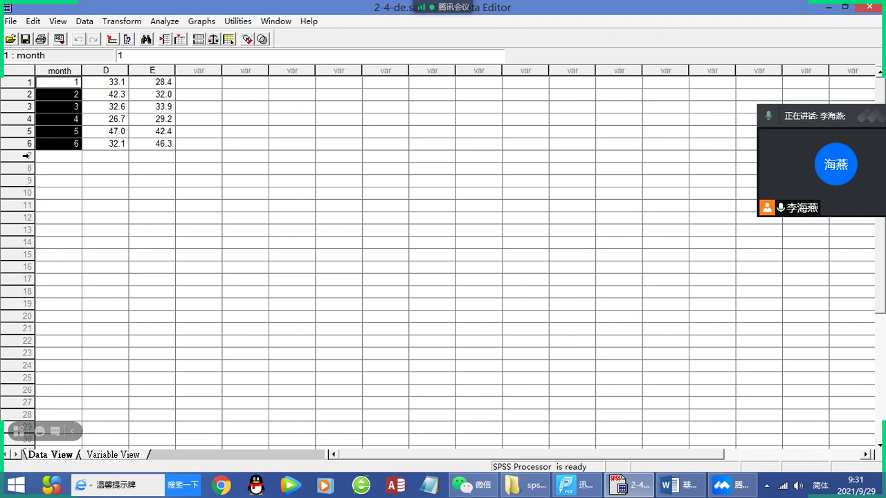
left_click(200, 70)
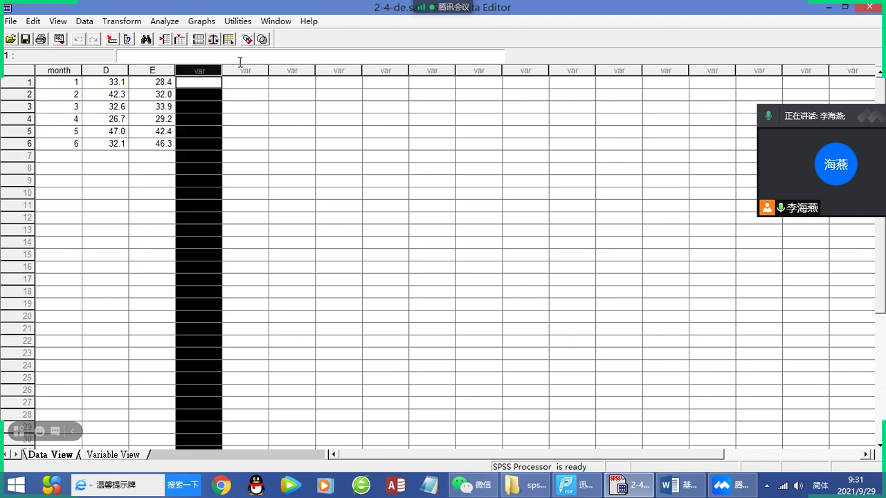
left_click(245, 70)
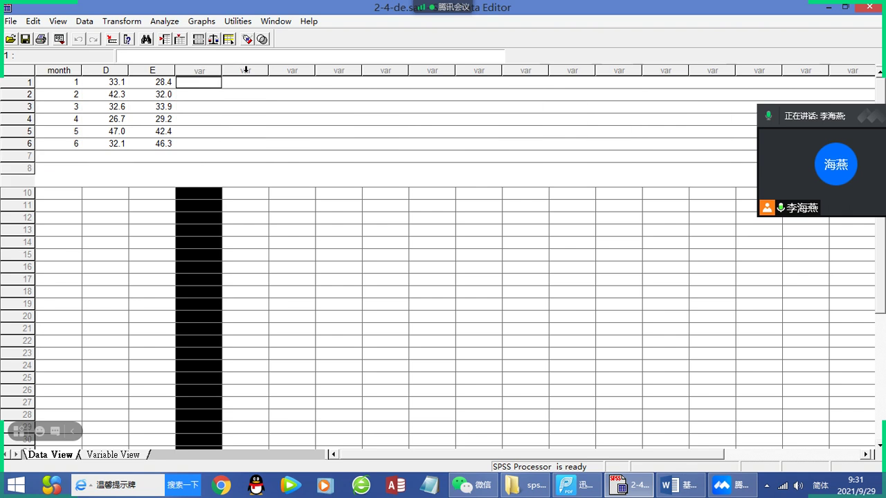
left_click(104, 70)
left_click(153, 70)
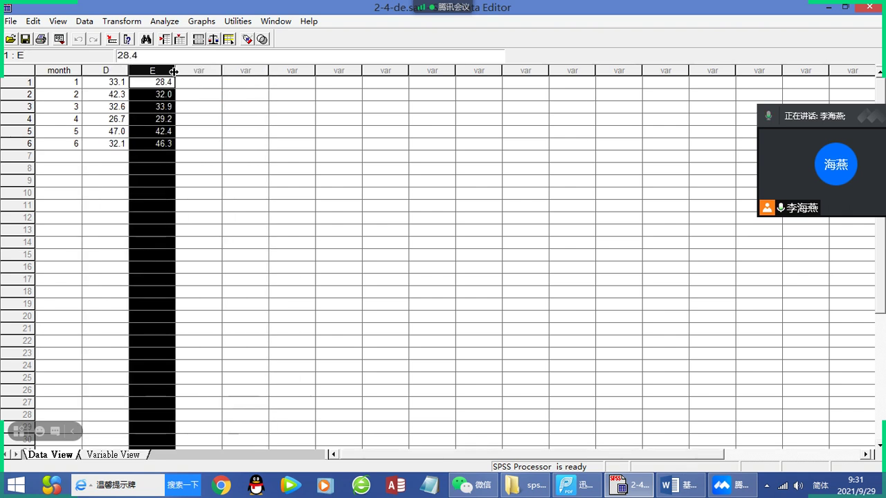
- Open the data file 2-4-2_abc123 from the SPSSTest folder again
left_click(11, 40)
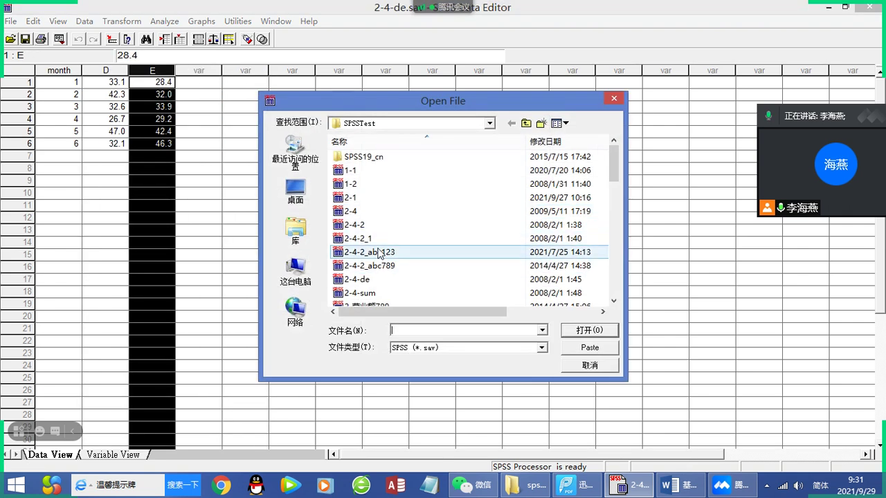
left_click(378, 253)
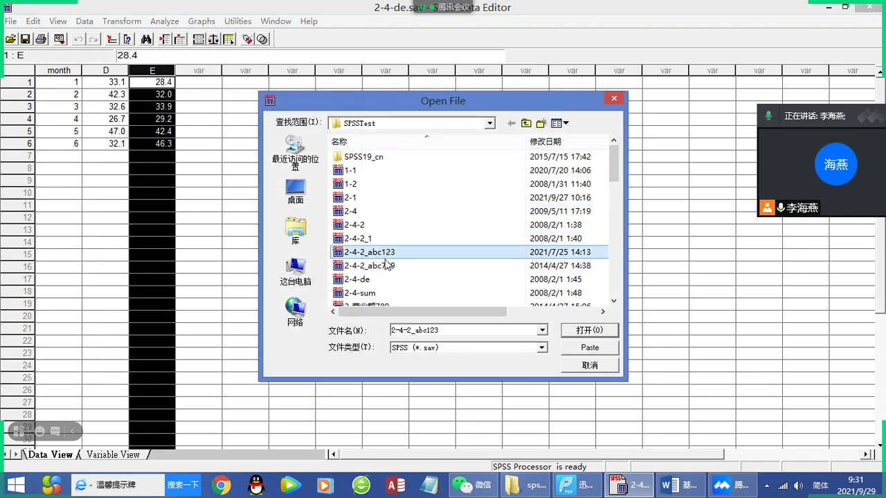
left_click(595, 331)
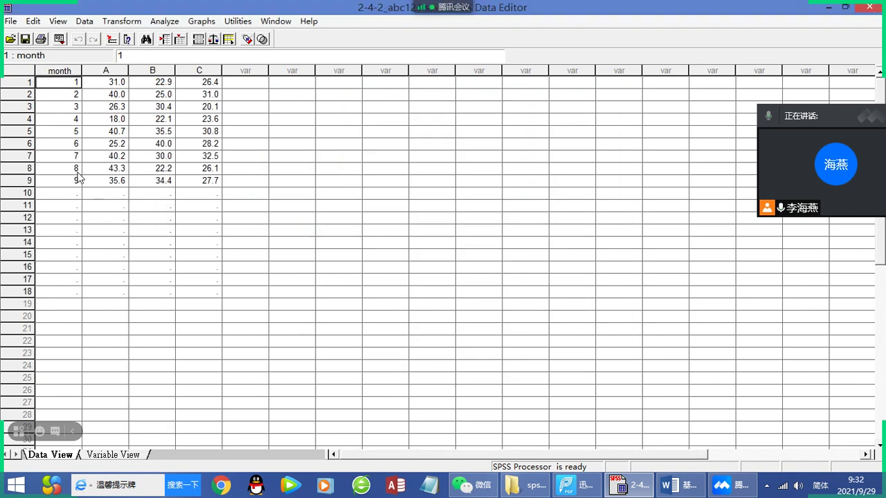
- Clear the values in rows 7 to 18 of the month, A, B and C columns
left_click_drag(31, 155, 77, 180)
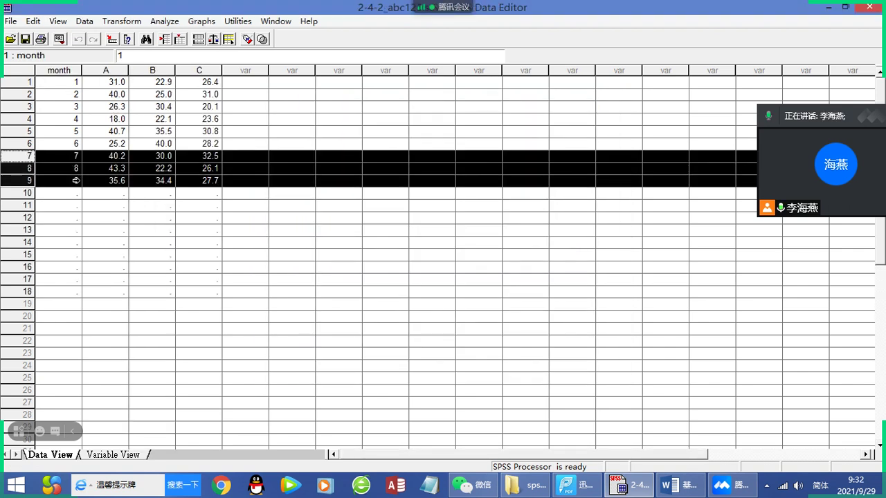
right_click(206, 159)
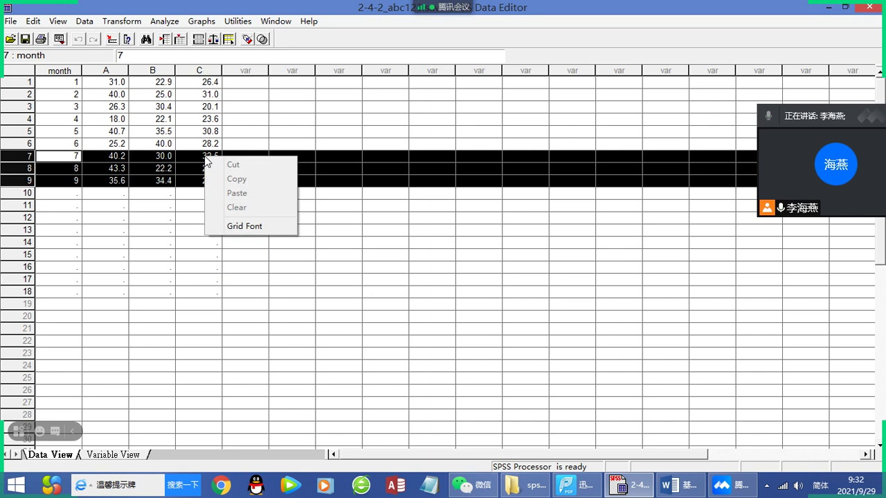
left_click(200, 158)
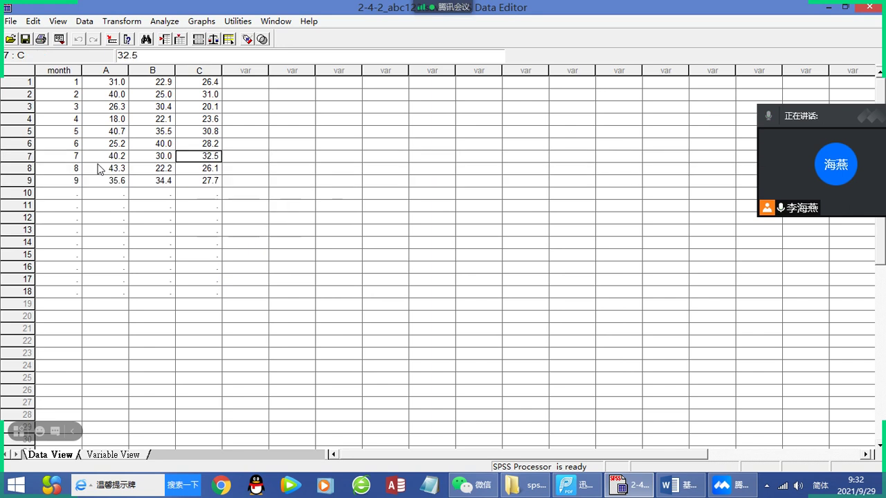
left_click_drag(61, 158, 215, 299)
left_click(32, 21)
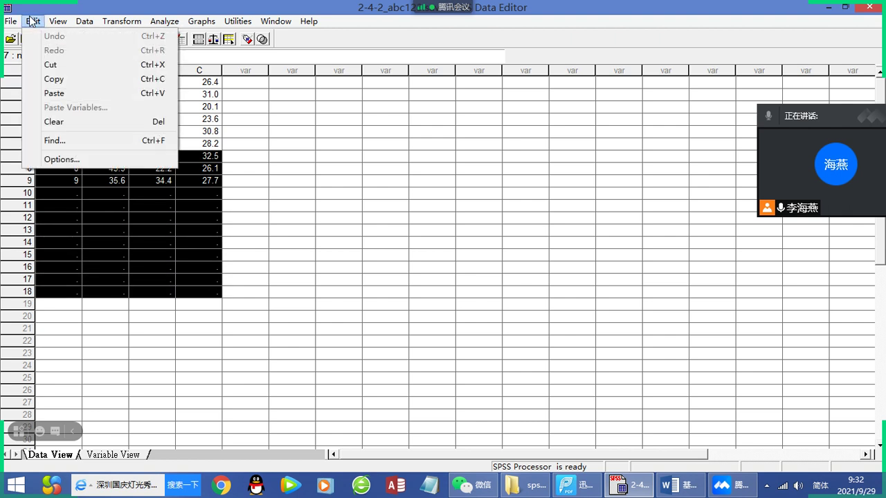
left_click(65, 123)
left_click(320, 213)
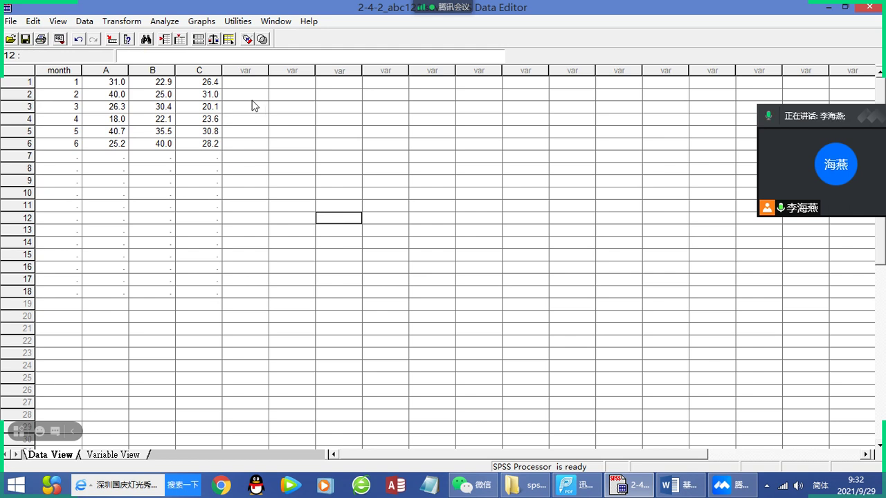
left_click(244, 70)
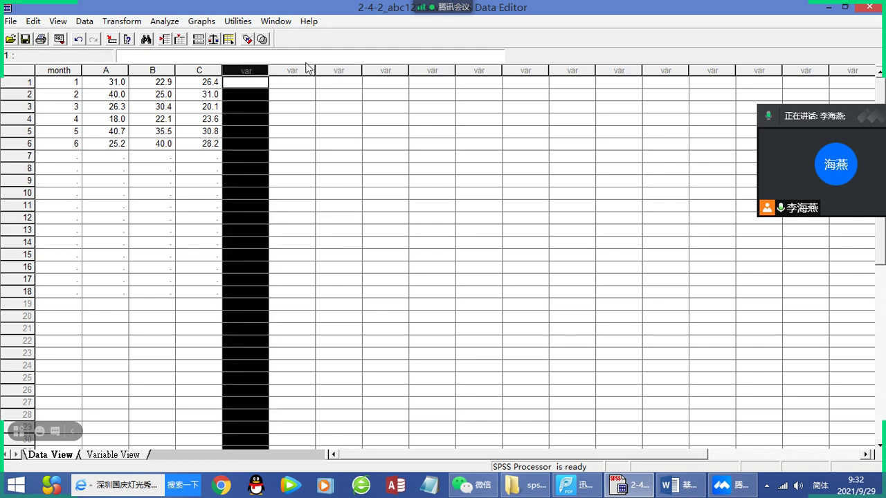
left_click(293, 70)
left_click(253, 70)
left_click(282, 70)
left_click(248, 69)
left_click(285, 71)
- Start merging files by adding variables to the working file, with 2-4-de as the external data file
left_click(83, 21)
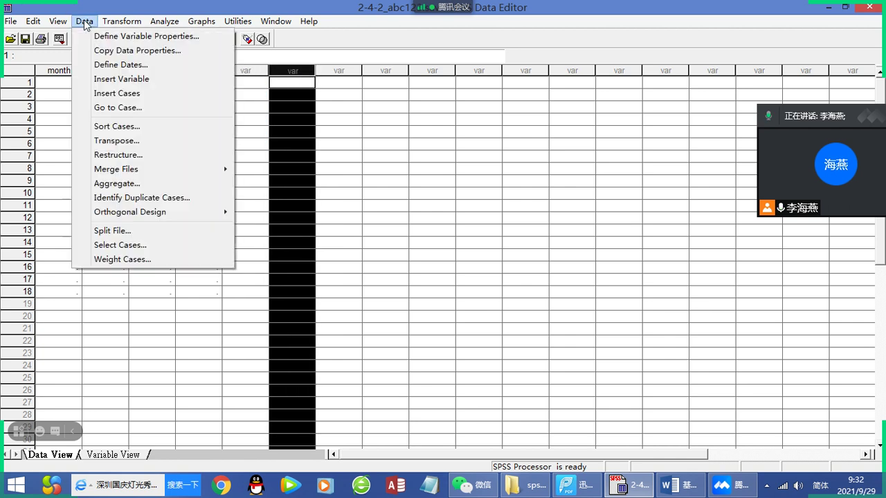
mouse_move(163, 171)
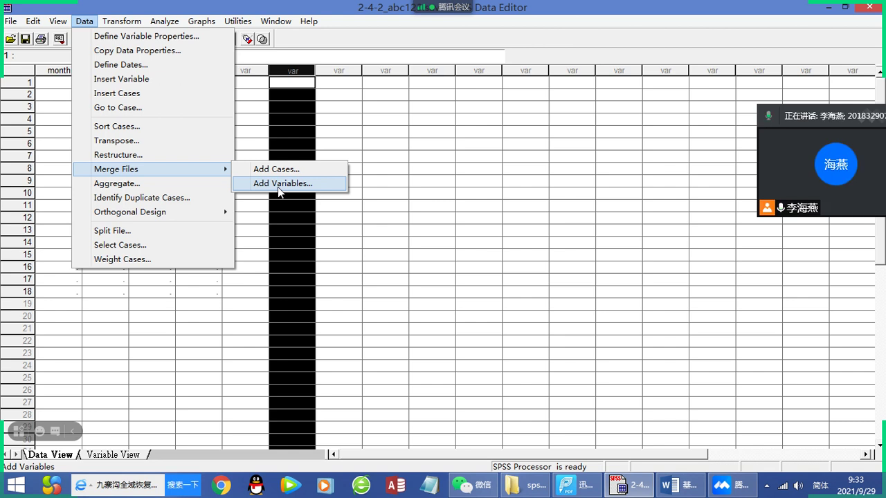
left_click(277, 184)
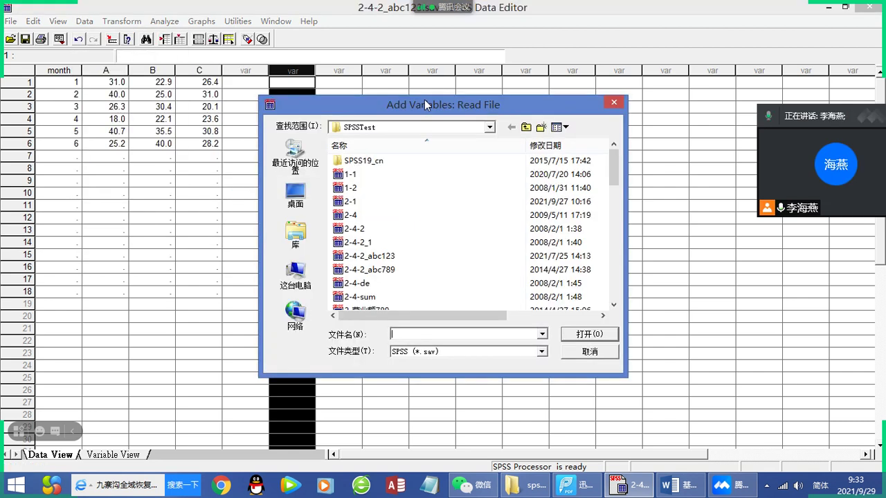
left_click_drag(424, 101, 480, 59)
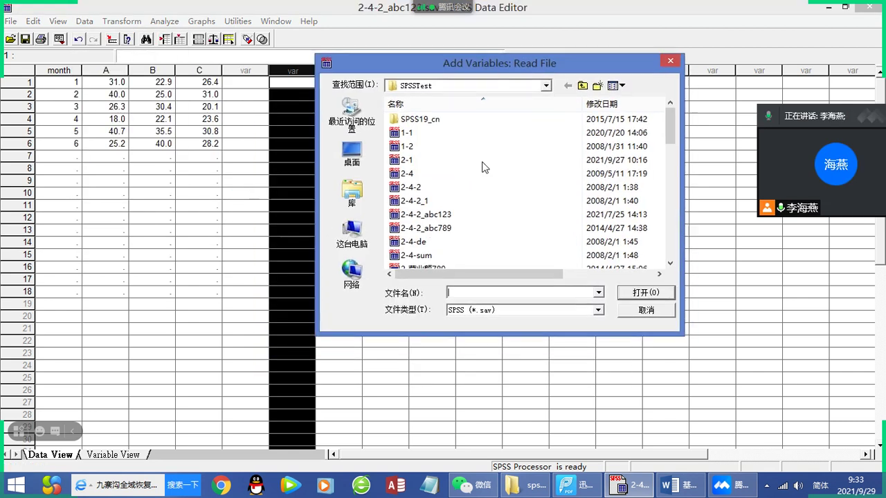
left_click(413, 242)
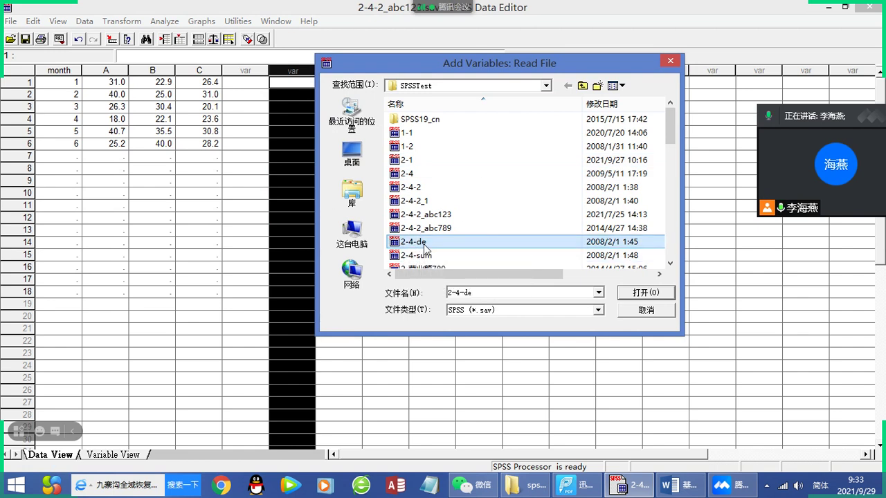
left_click(640, 296)
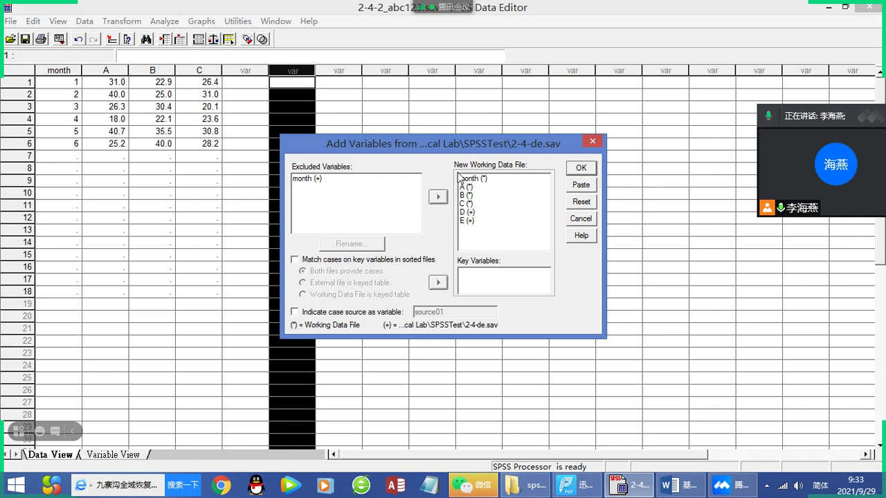
- Run the merge with the default variable assignment, saving the current data to 2-4-2_abc123.sav
left_click(585, 170)
left_click(419, 275)
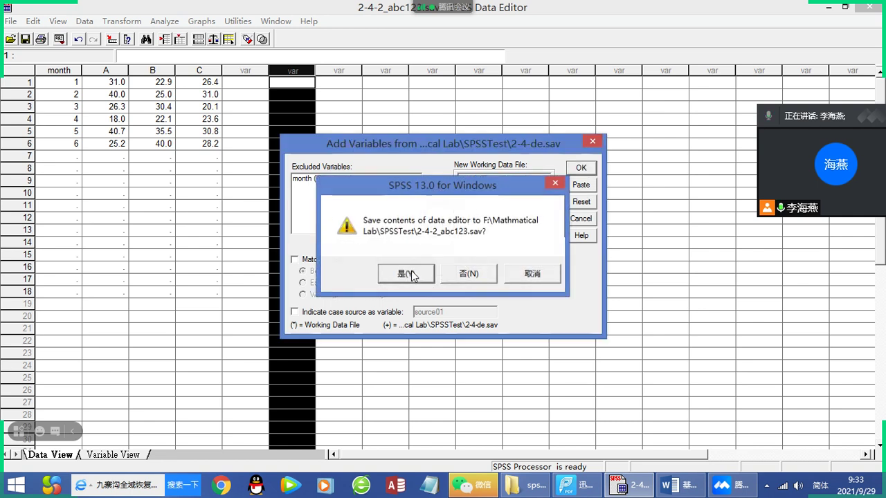
left_click(357, 158)
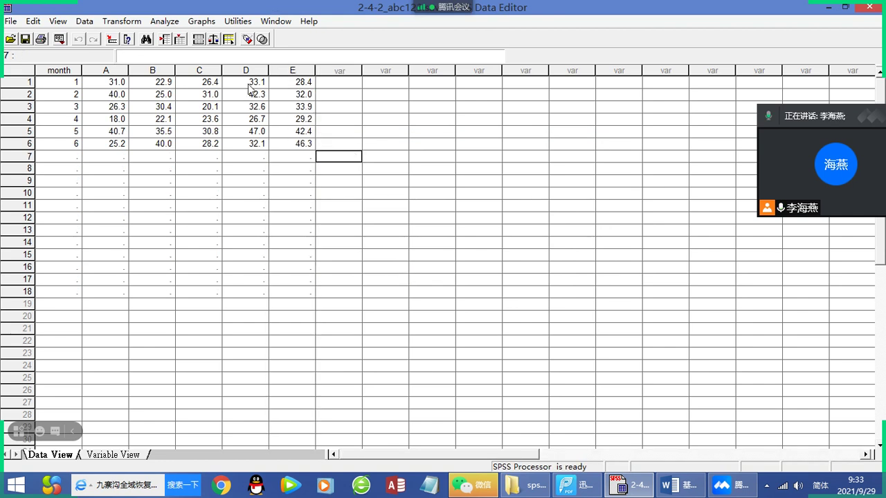
- Highlight the added variable columns D and E in the working file to review the merged values
left_click_drag(244, 70, 296, 73)
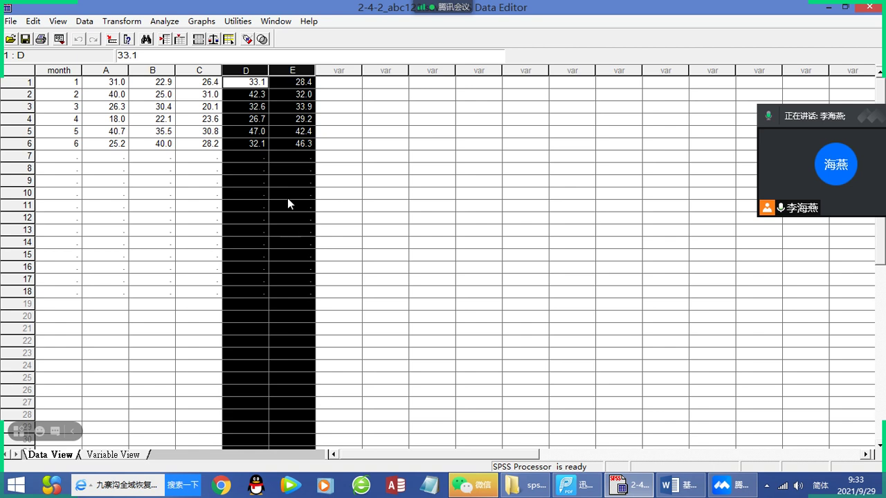
left_click(254, 157)
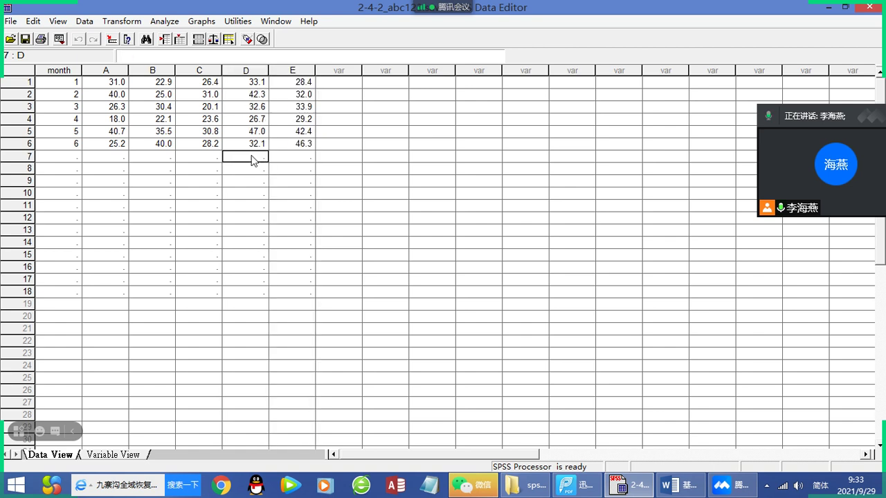
left_click_drag(240, 72, 283, 77)
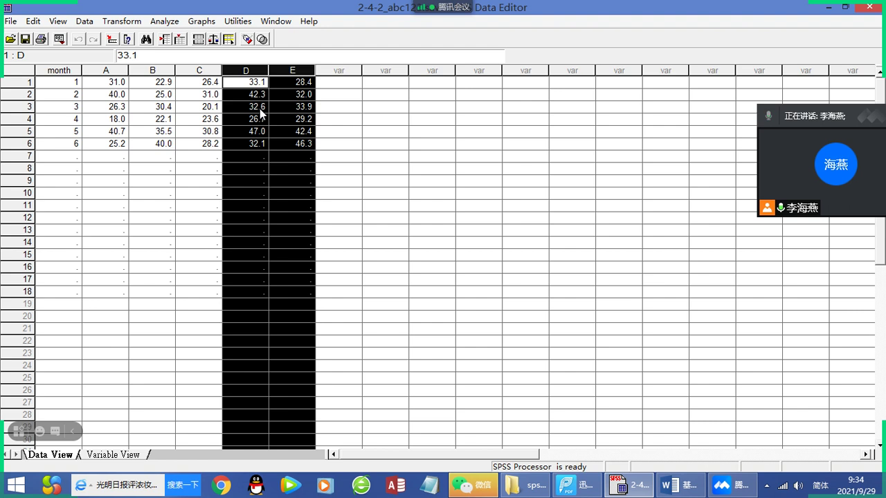
left_click(239, 170)
left_click_drag(242, 69, 291, 70)
left_click(77, 158)
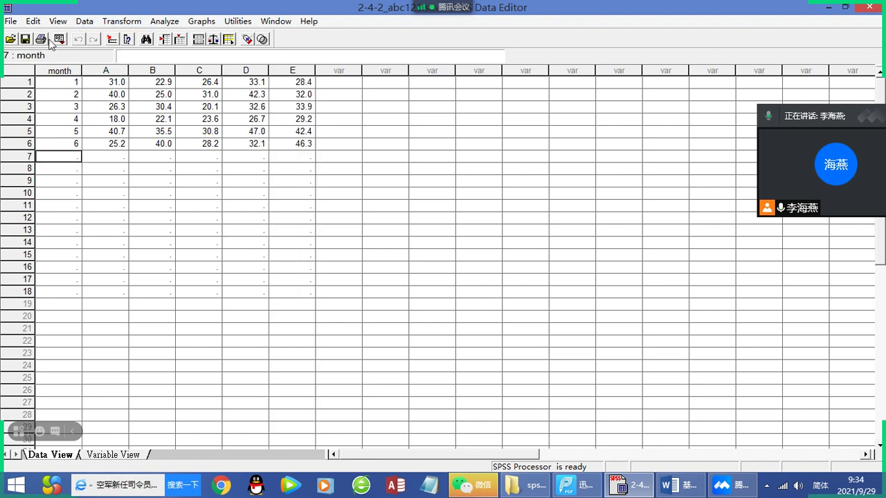
- Open the data file 2-4-2_abc789 without saving the current data, and highlight its three month values
left_click(11, 39)
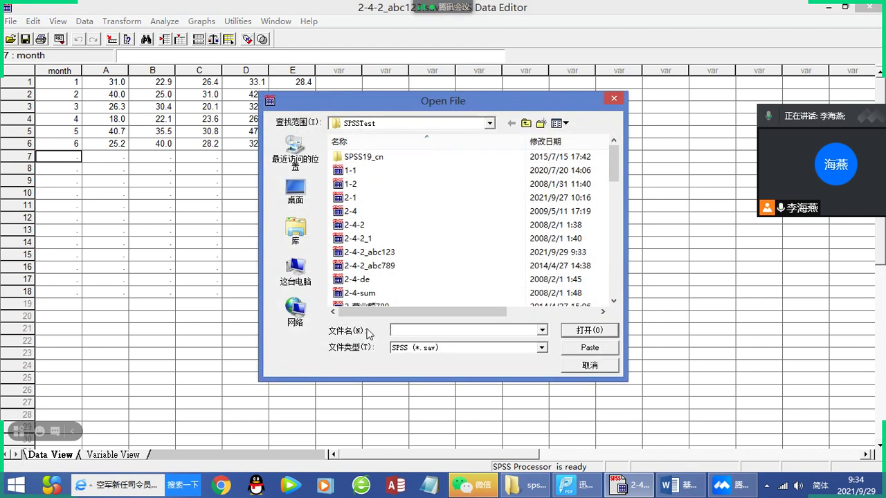
left_click(378, 269)
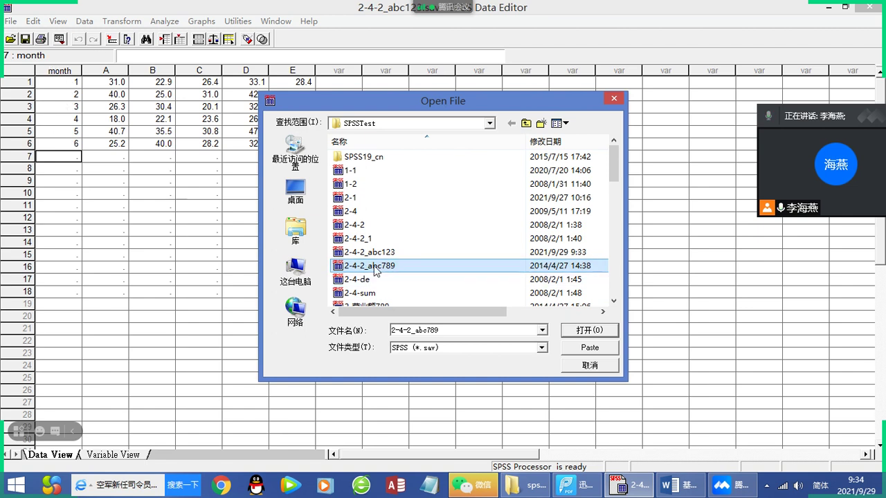
left_click(576, 331)
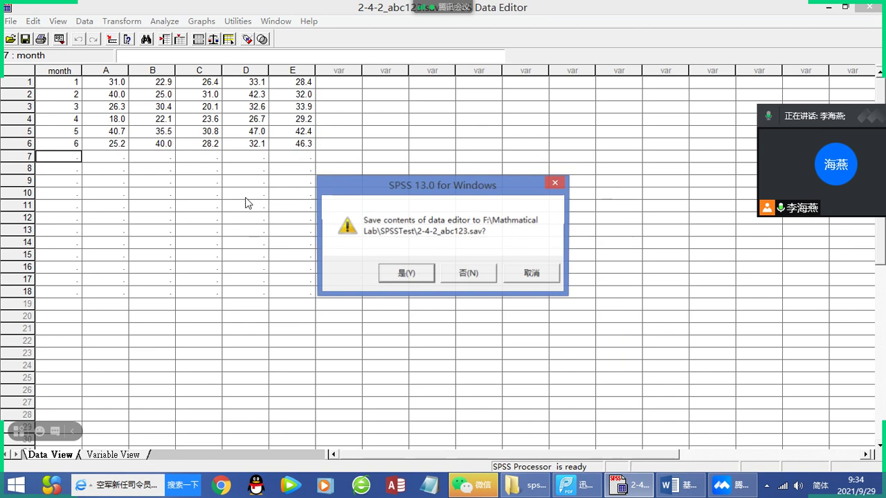
left_click(466, 273)
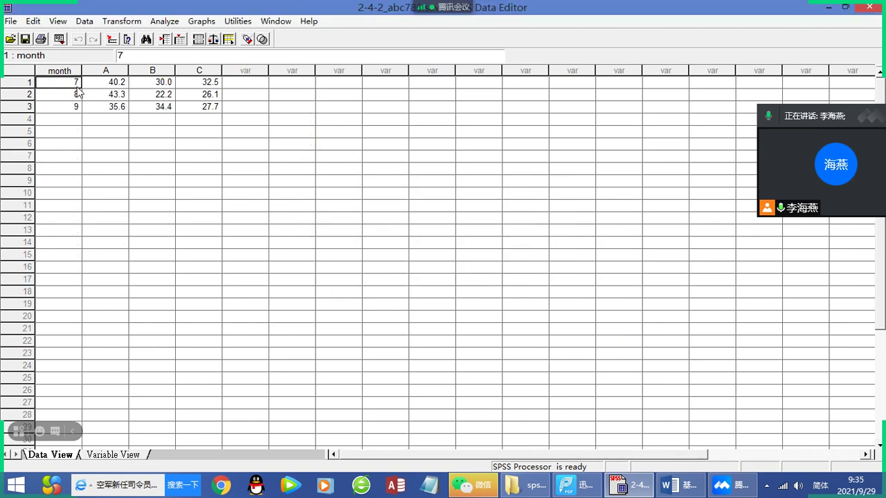
left_click_drag(71, 82, 66, 105)
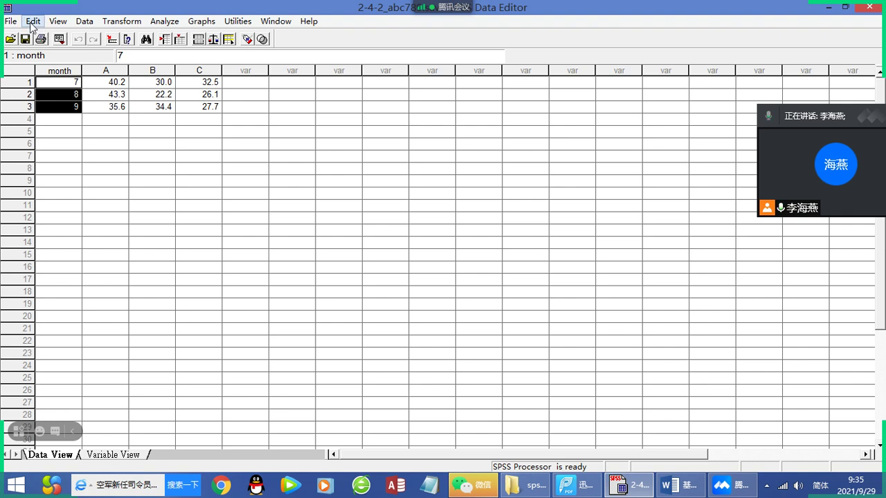
- Reopen the data file 2-4-2_abc123 from the SPSSTest folder and highlight the empty month cells starting at row 7
left_click(9, 41)
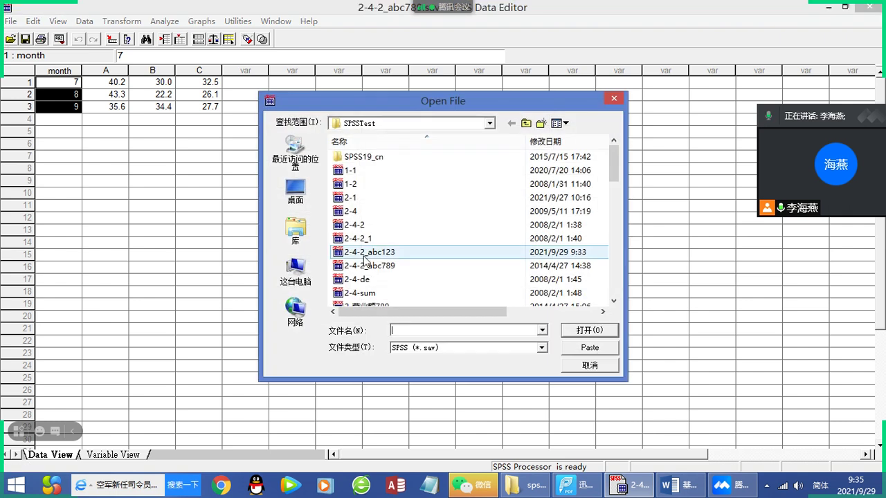
left_click(370, 251)
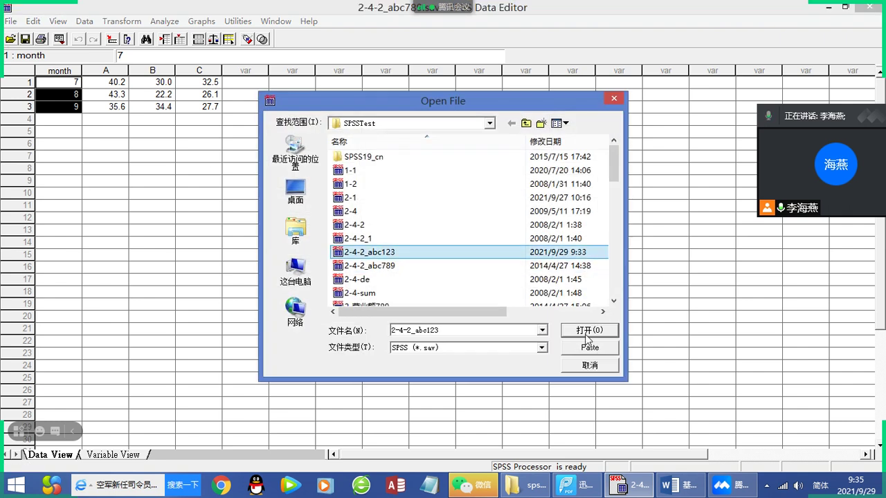
left_click(593, 332)
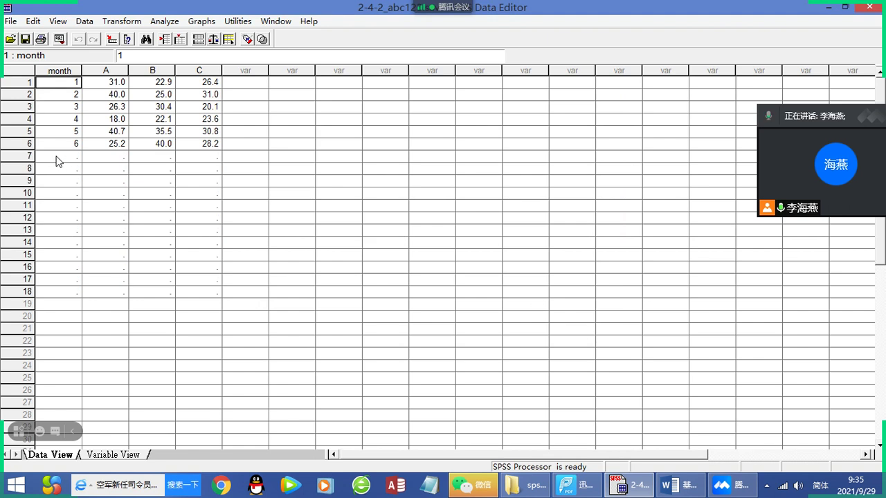
left_click_drag(57, 158, 69, 192)
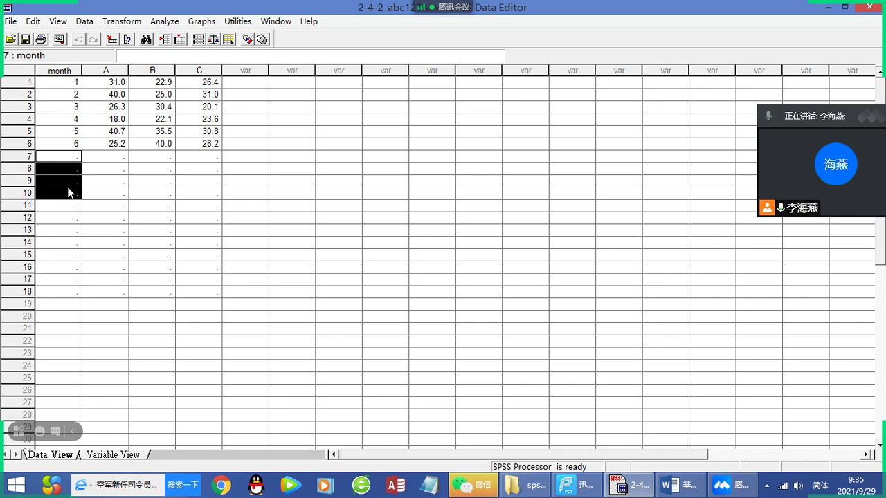
- Merge files by adding the cases from 2-4-2_abc789 to the working file, keeping the default variable pairing
left_click(84, 21)
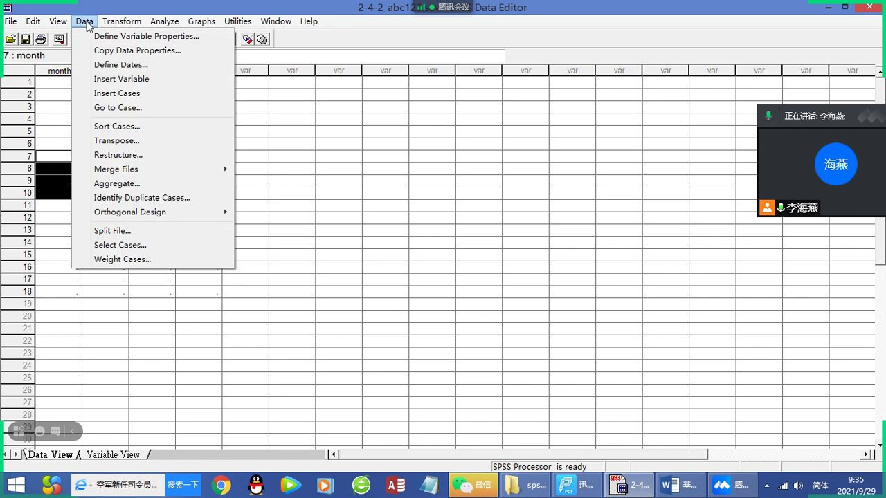
mouse_move(123, 171)
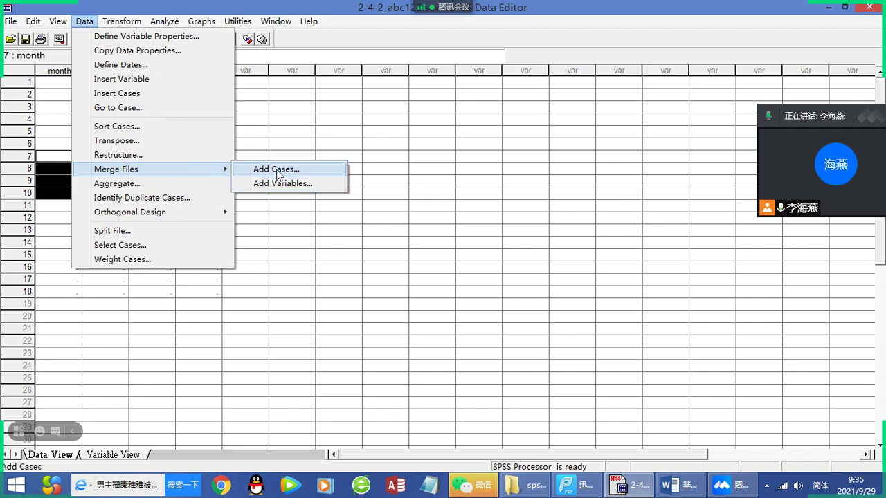
left_click(281, 175)
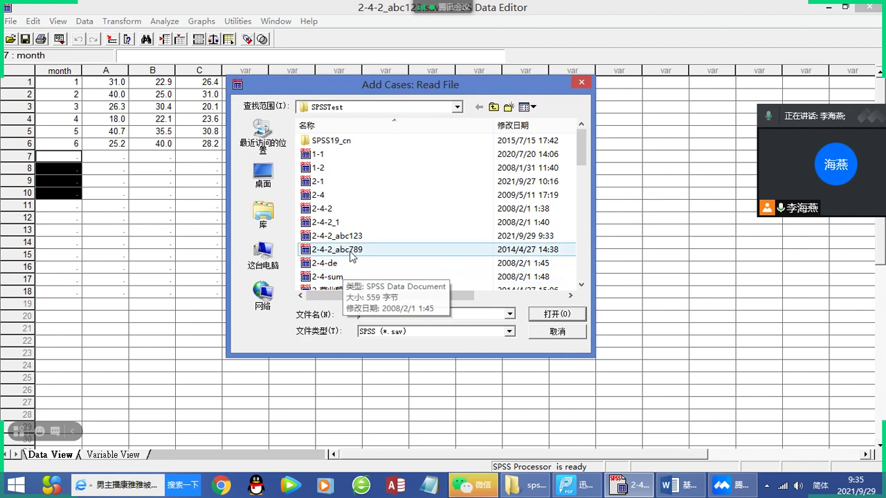
left_click(353, 254)
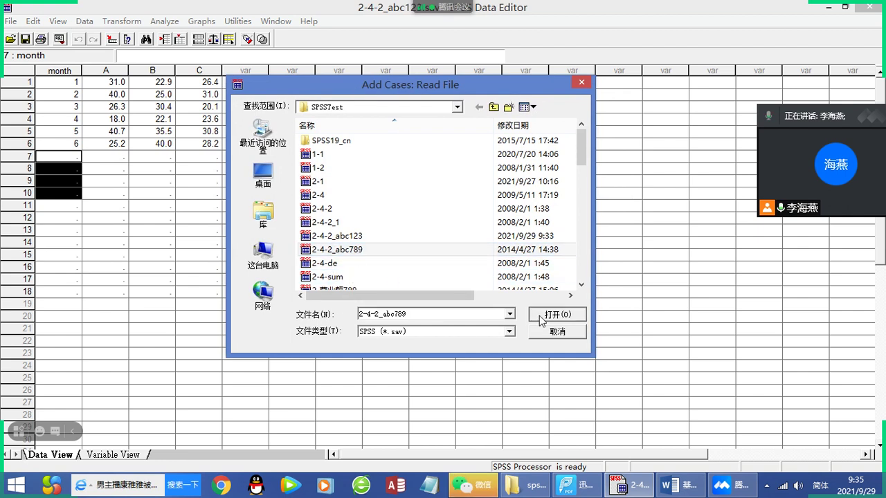
left_click(539, 315)
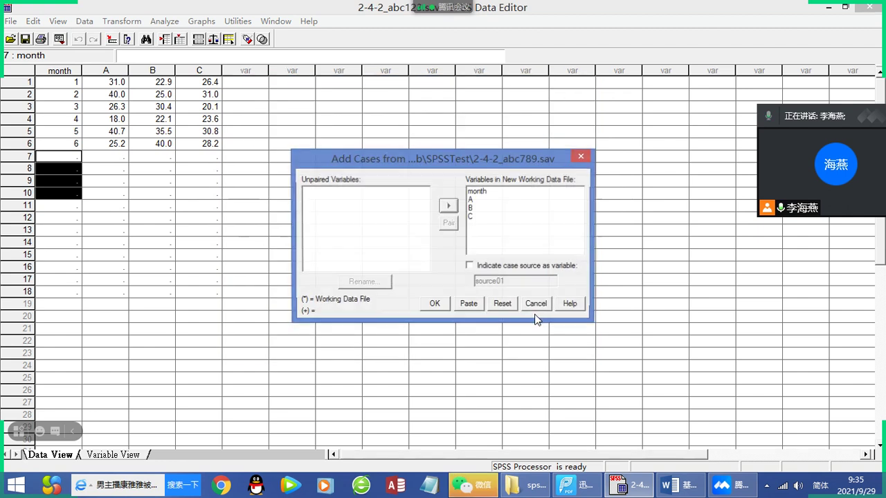
left_click(436, 307)
- Examine the appended cases in rows 19 to 21 and the empty rows 7 to 18 above them
left_click(101, 305)
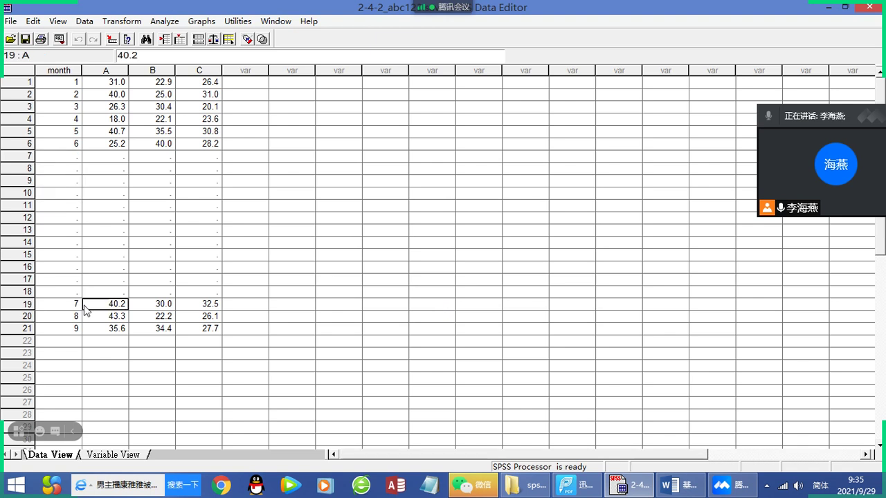
left_click_drag(59, 306, 214, 332)
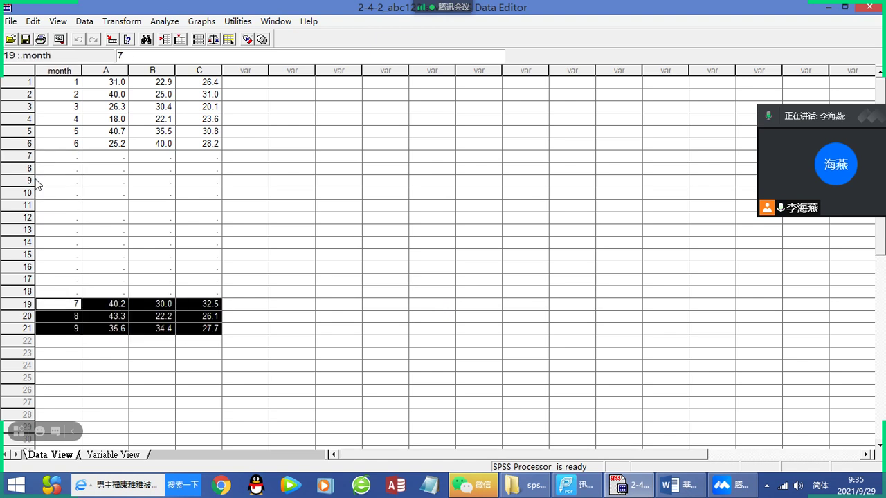
left_click_drag(65, 156, 201, 298)
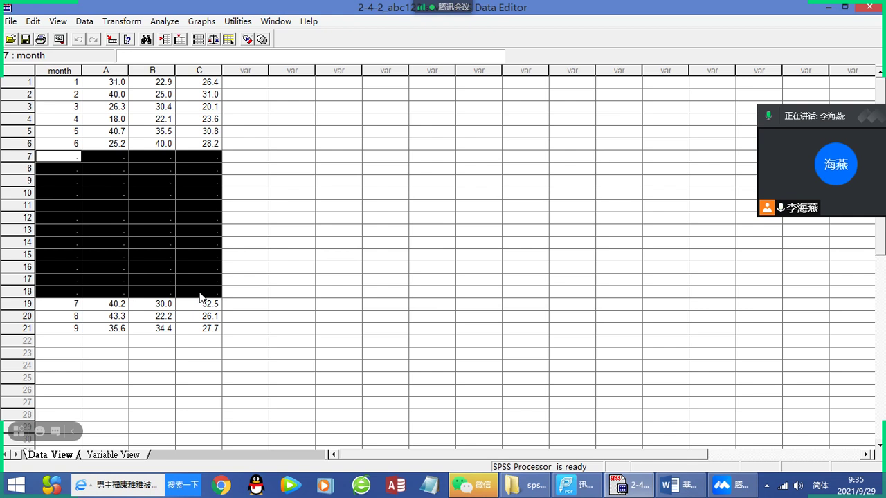
left_click_drag(66, 306, 196, 333)
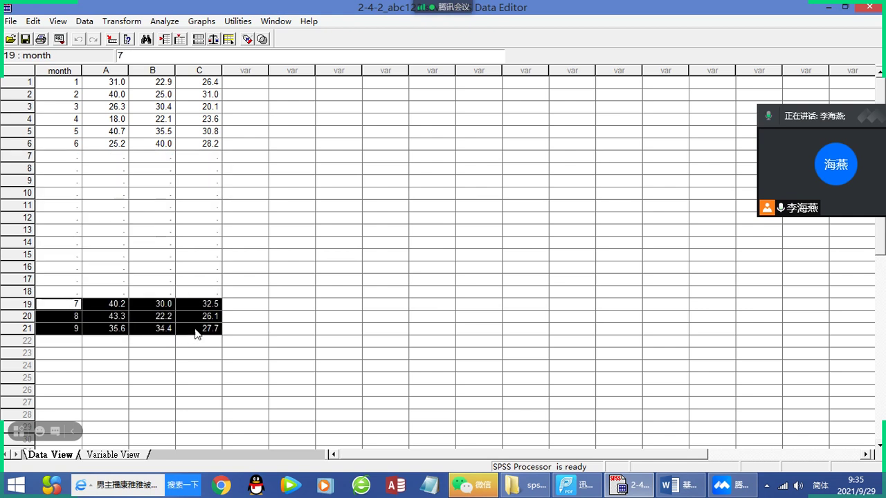
right_click(183, 303)
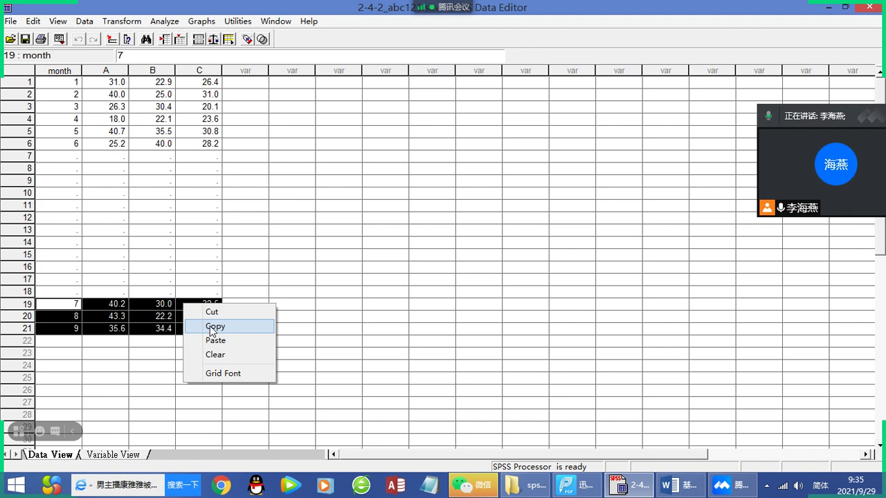
left_click(212, 327)
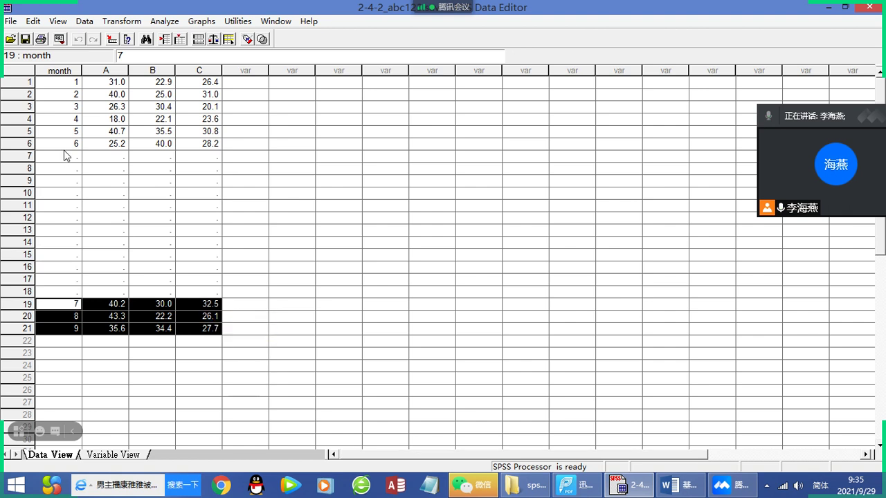
right_click(69, 160)
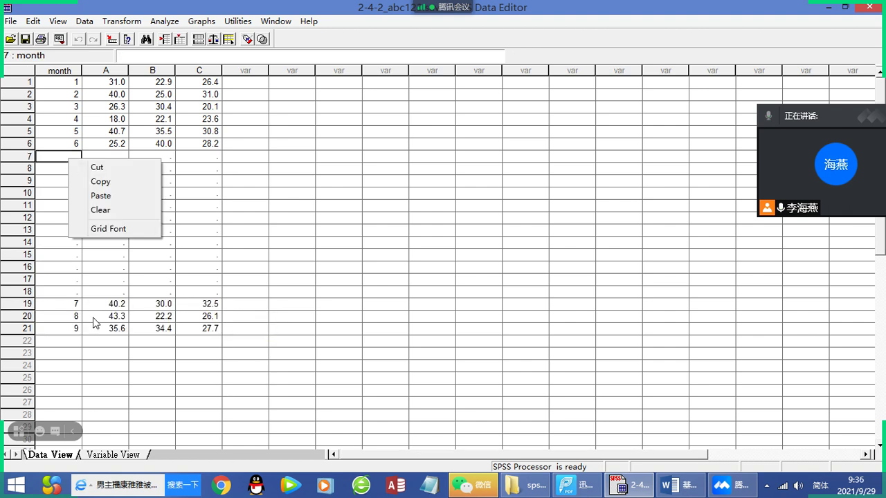
- Cut the appended cases from rows 19 to 21 and paste them into the month to C columns starting at row 7
left_click_drag(67, 305, 195, 329)
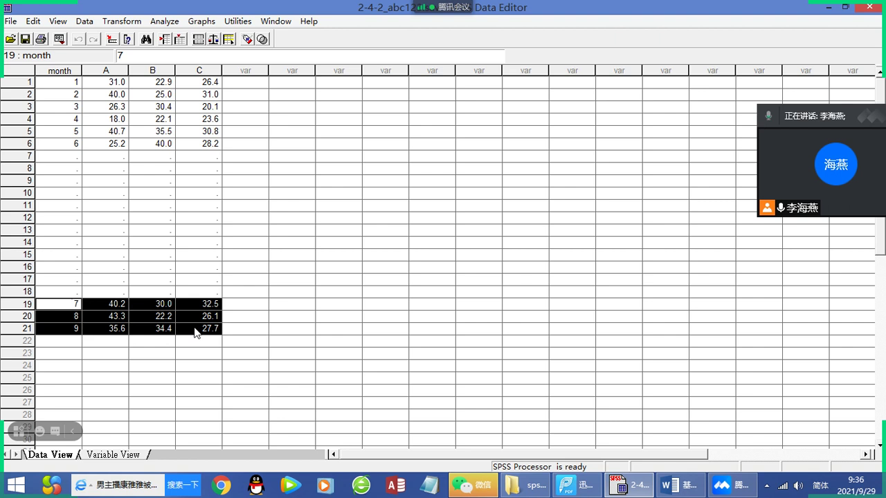
right_click(195, 329)
left_click(221, 336)
right_click(59, 160)
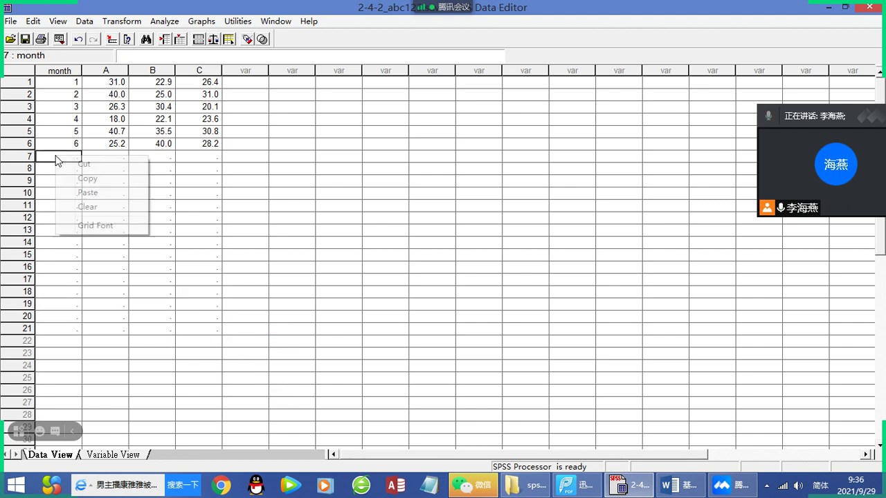
left_click(92, 194)
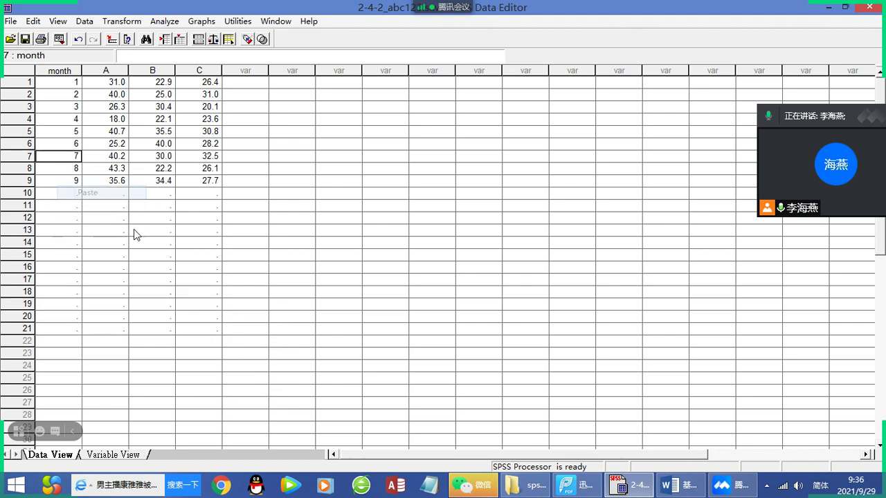
- Review the moved cases in rows 7 to 9 and the complete merged data in rows 1 to 9
left_click(229, 220)
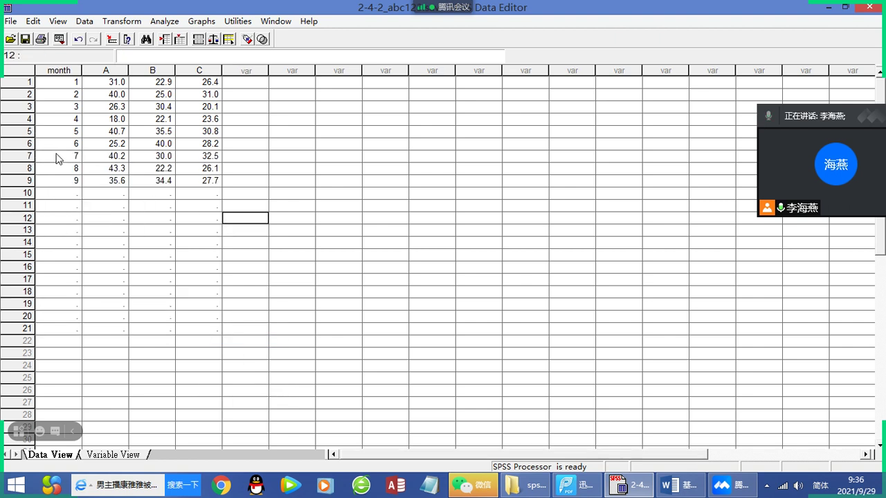
left_click_drag(58, 158, 207, 189)
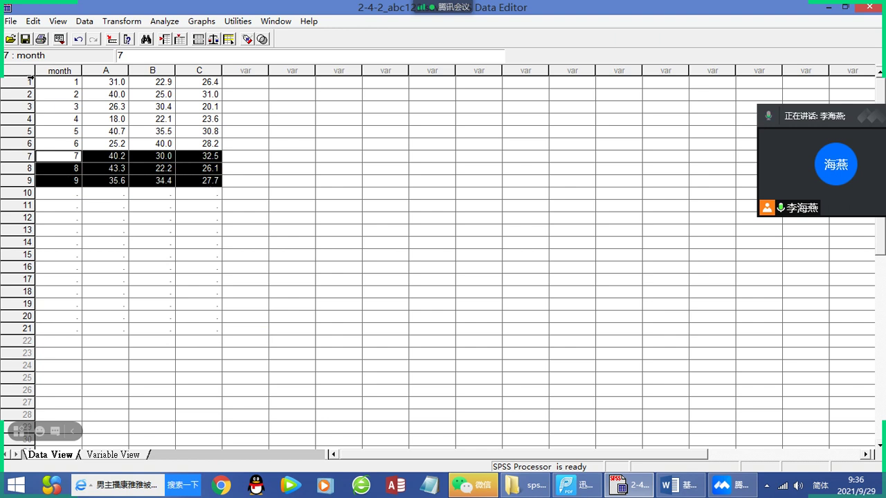
left_click_drag(42, 82, 223, 160)
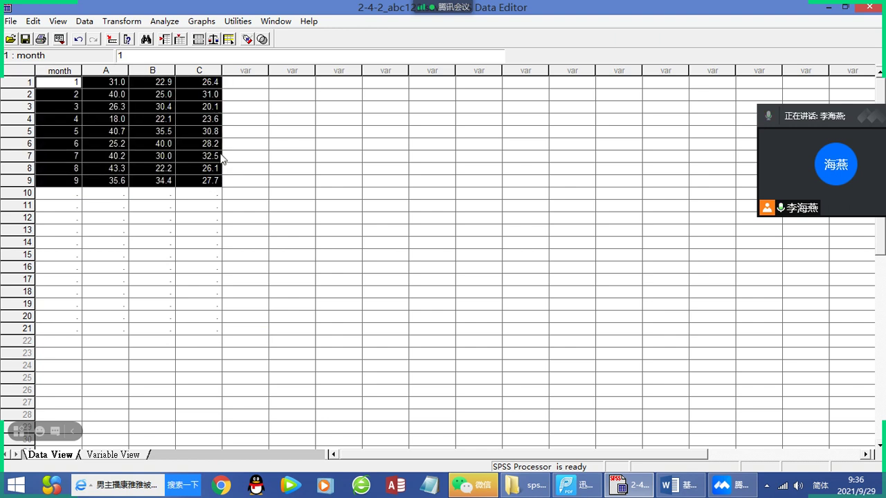
left_click(166, 22)
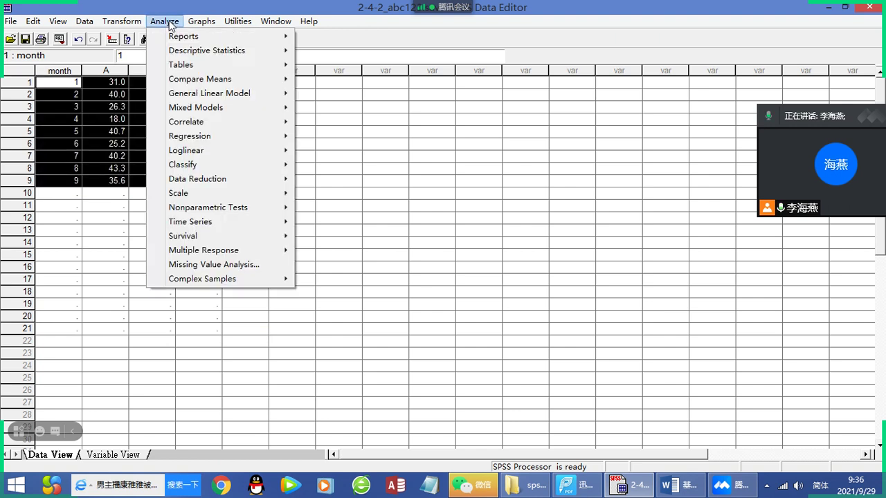
mouse_move(173, 50)
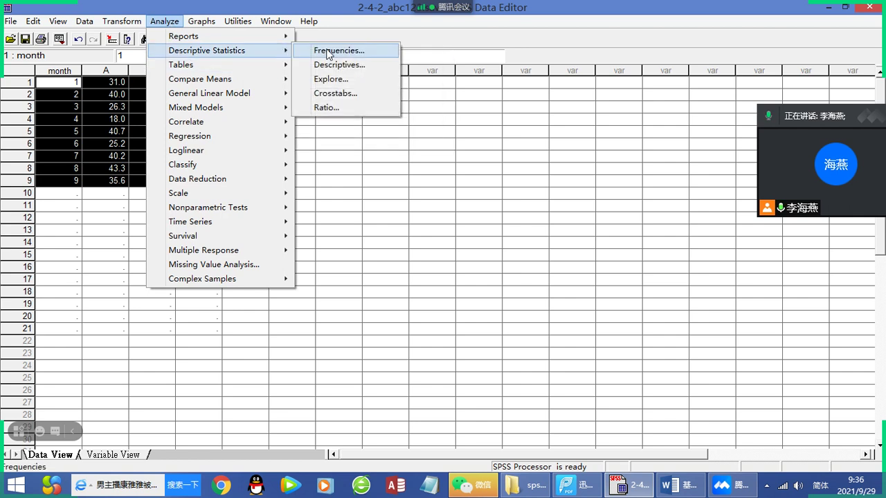
left_click(381, 232)
- Open the data file 2-1 without saving the changes to 2-4-2_abc123
left_click(10, 39)
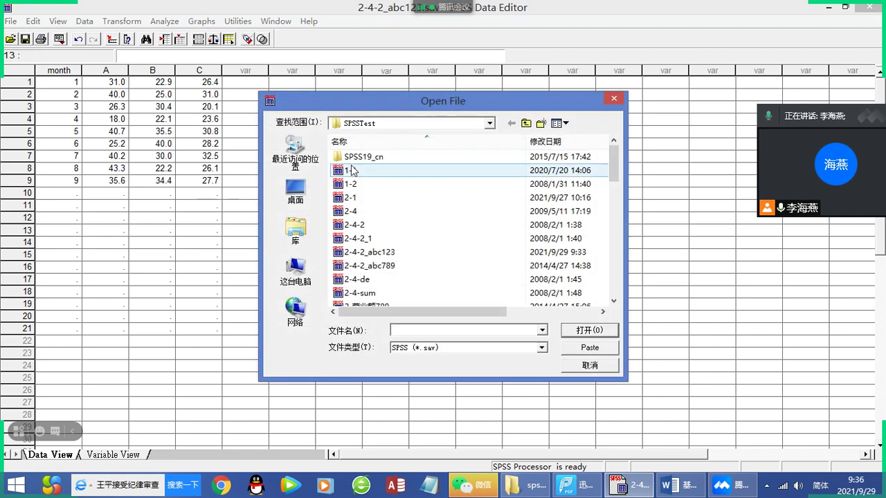
left_click(351, 197)
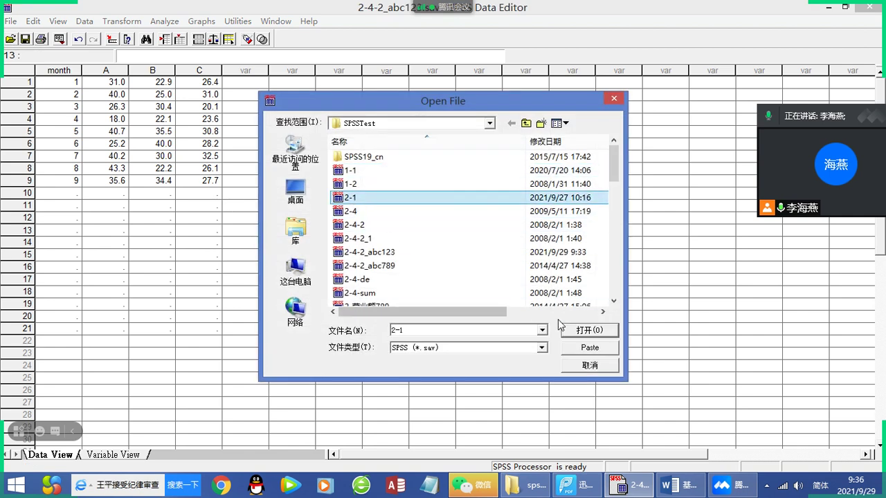
left_click(581, 331)
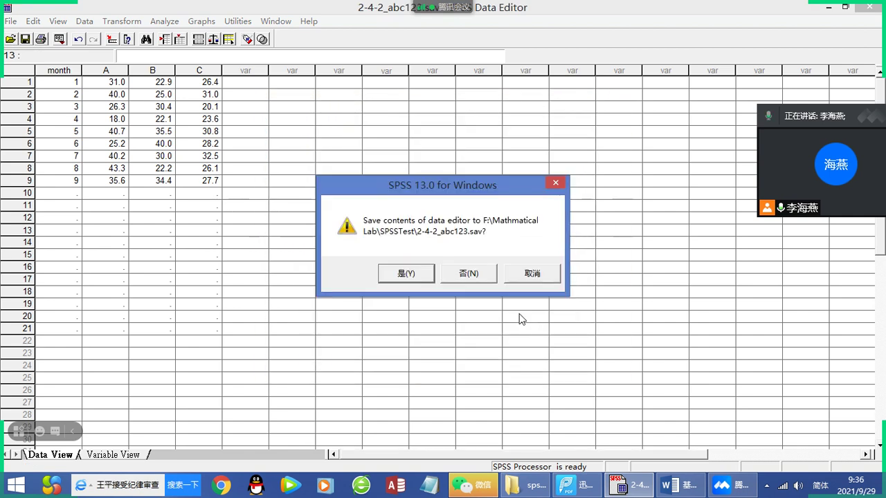
left_click(469, 273)
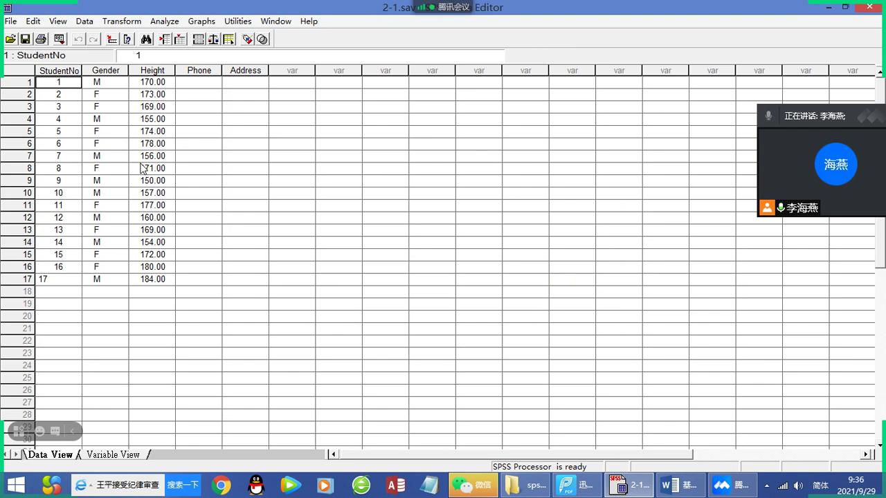
- Split the file to compare groups based on Gender, sorting by the grouping variable, and check the regrouped cases
left_click(76, 25)
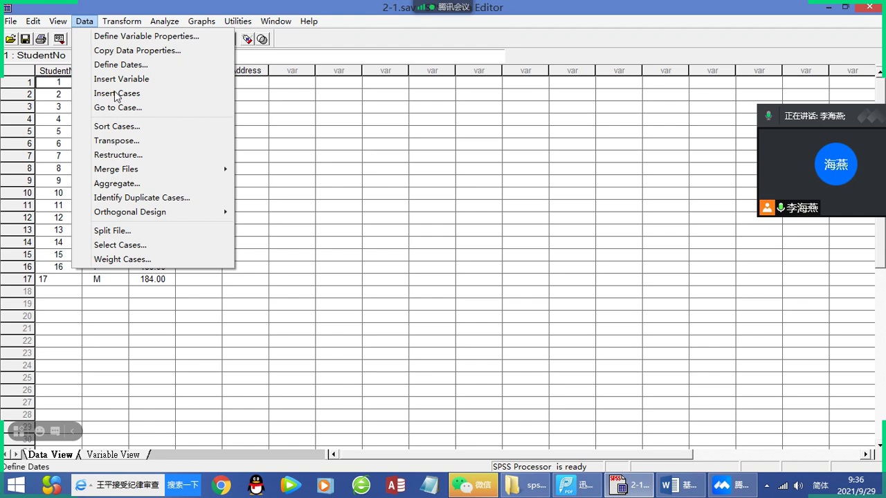
left_click(111, 233)
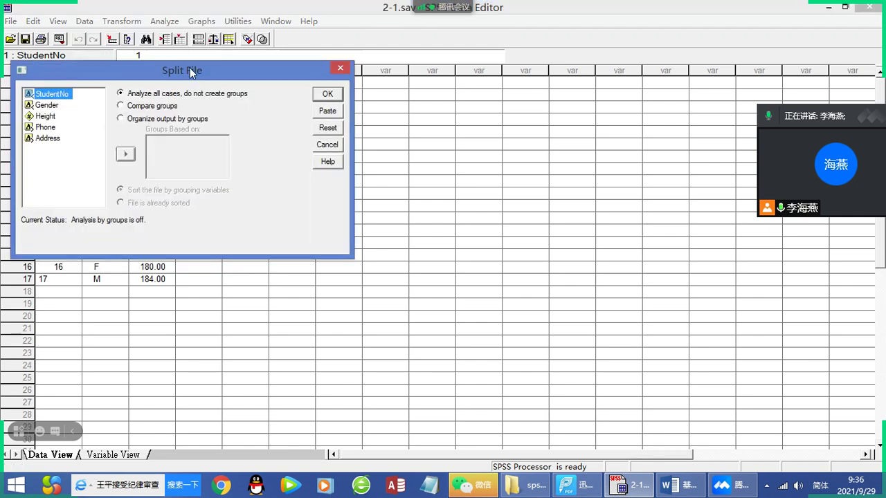
left_click_drag(207, 74, 434, 79)
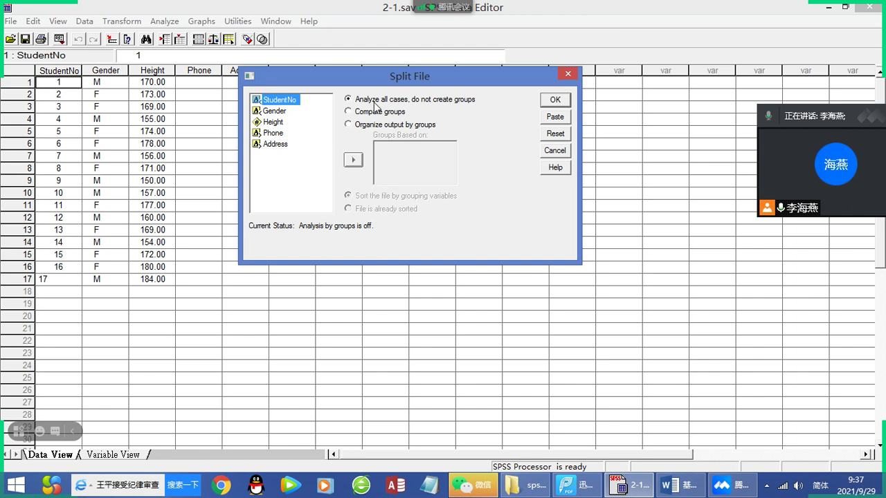
left_click(351, 111)
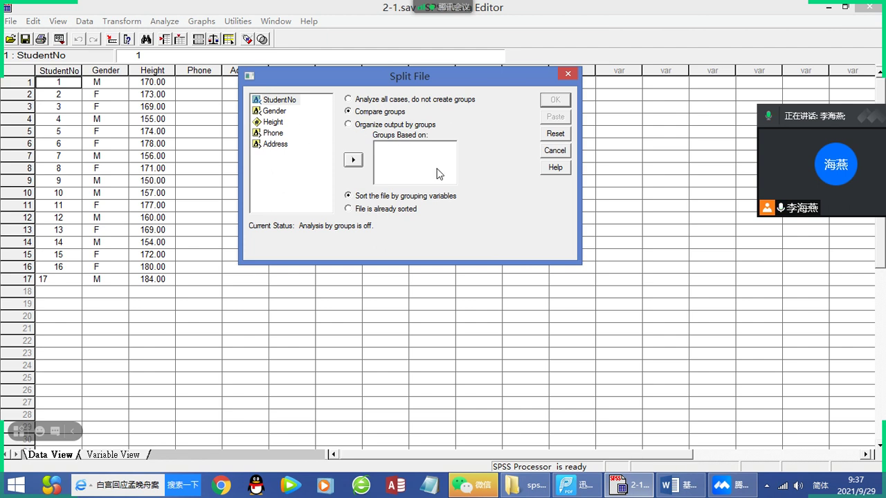
left_click(282, 112)
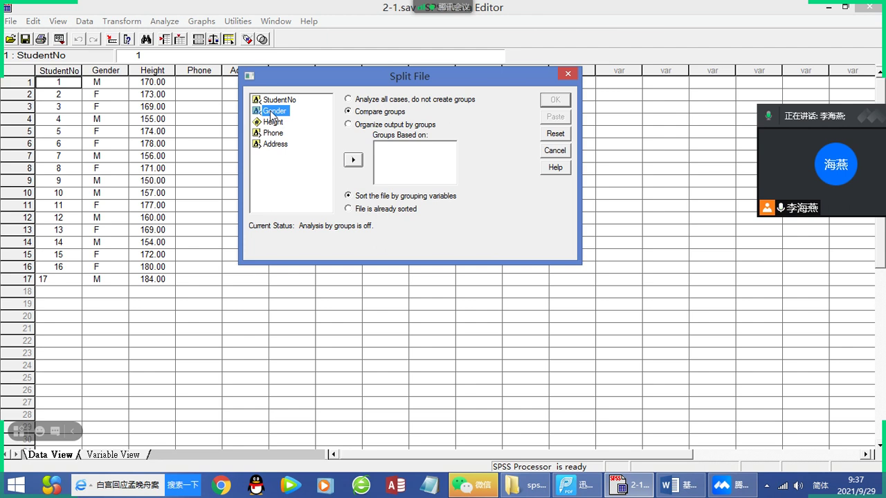
double_click(272, 112)
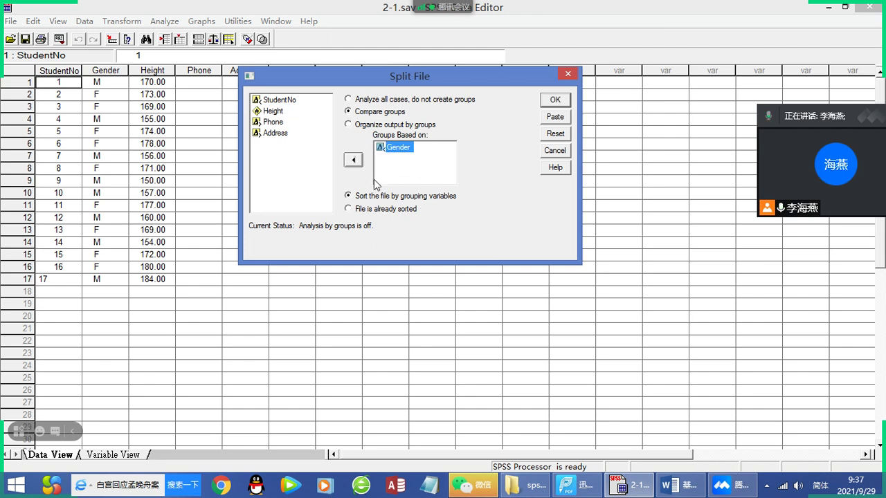
left_click(562, 99)
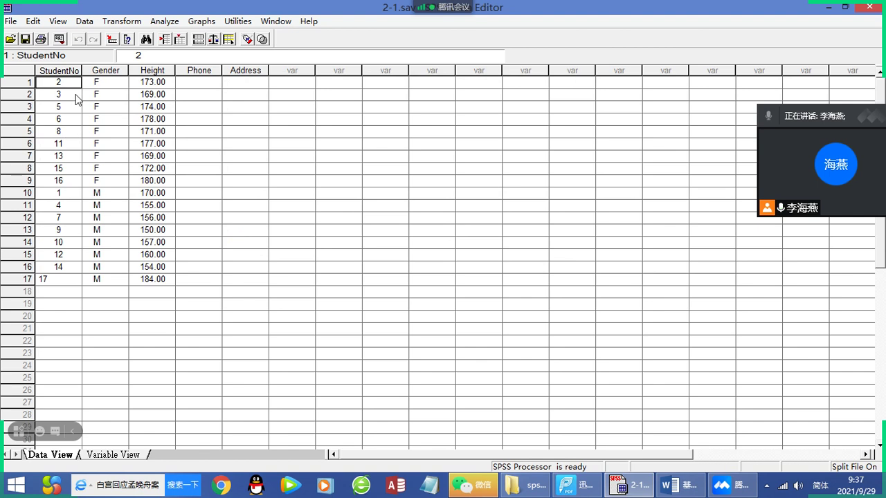
left_click_drag(90, 85, 165, 285)
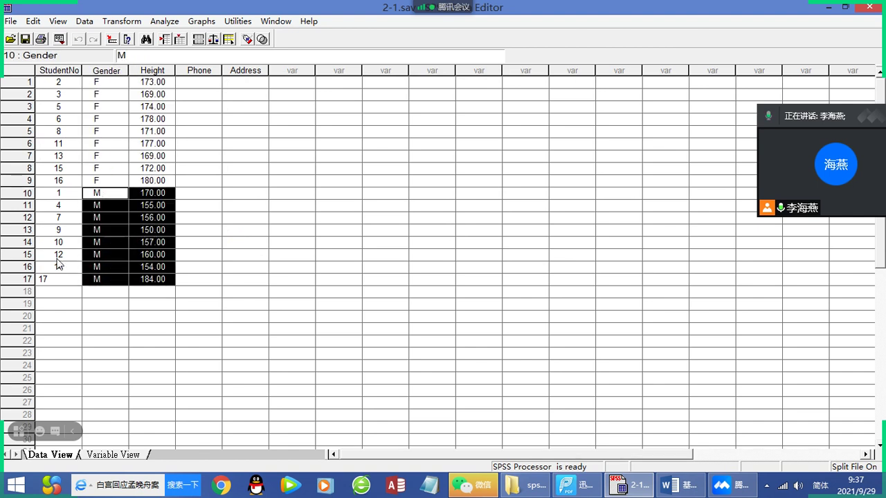
left_click(274, 230)
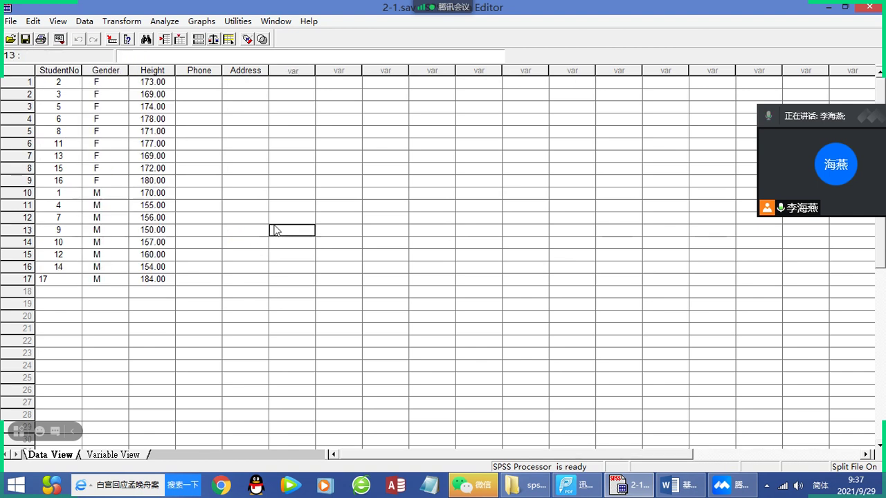
- Set up a Frequencies analysis with Height as its variable
left_click(164, 22)
mouse_move(198, 50)
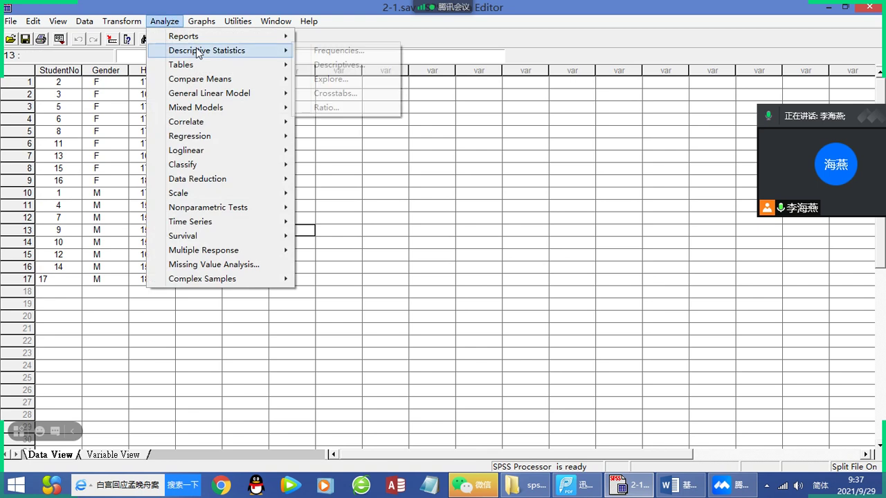
left_click(338, 53)
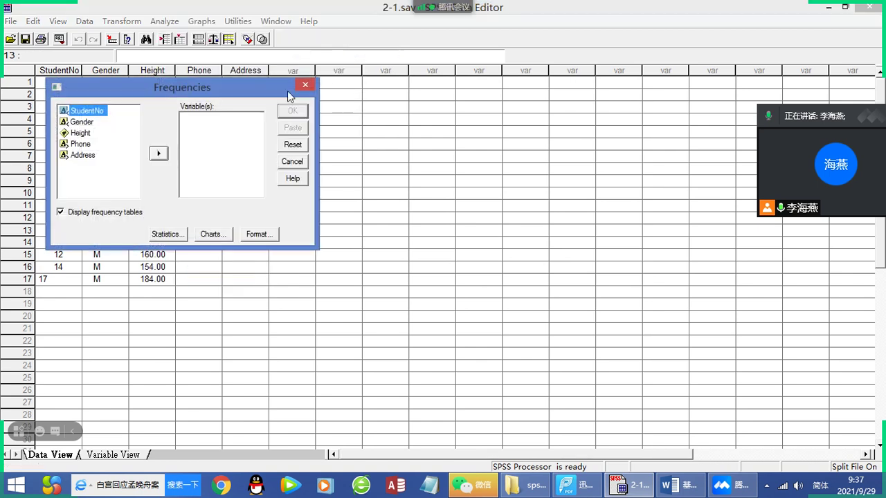
left_click_drag(267, 91, 566, 110)
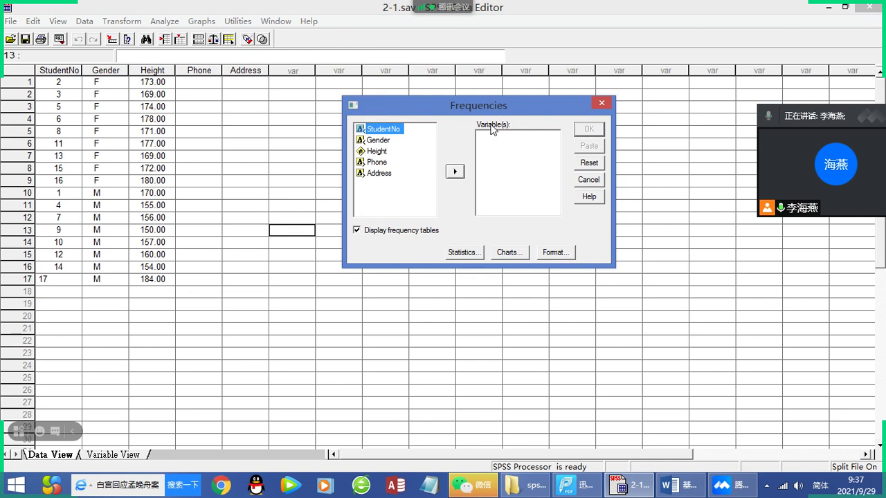
left_click(380, 151)
left_click(455, 171)
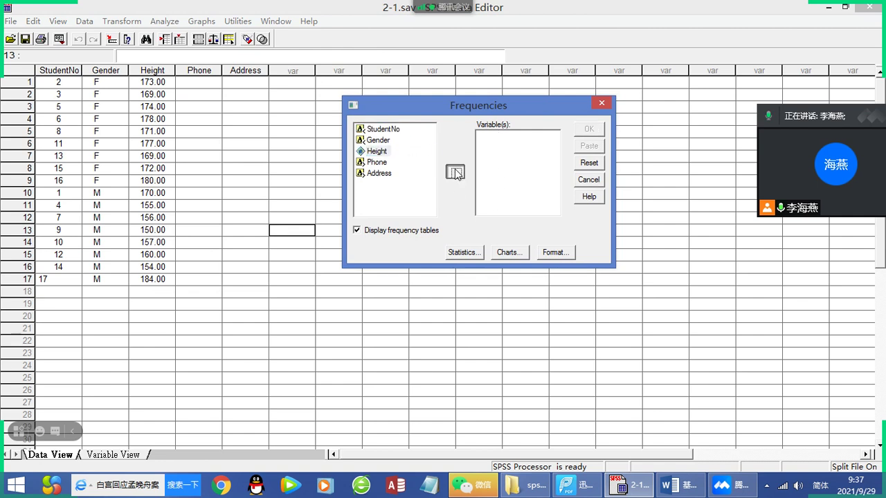
- Include mean, median, mode, sum, standard deviation, variance, range, minimum, maximum and S.E. mean in the Frequencies statistics
left_click(462, 252)
left_click(510, 182)
left_click(510, 197)
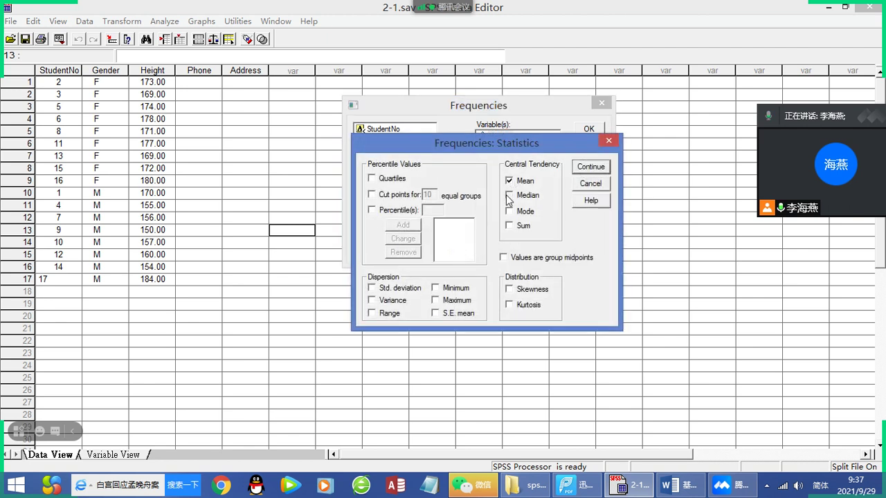
left_click(511, 211)
left_click(510, 226)
left_click(436, 288)
left_click(436, 301)
left_click(435, 313)
left_click(371, 313)
left_click(372, 299)
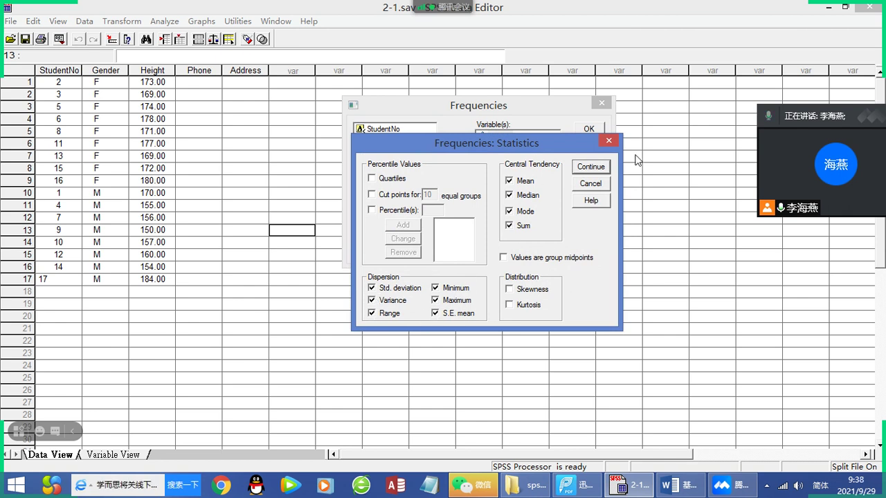
left_click(591, 167)
- Add histograms without a normal curve to the Height frequencies and run the analysis
left_click(506, 251)
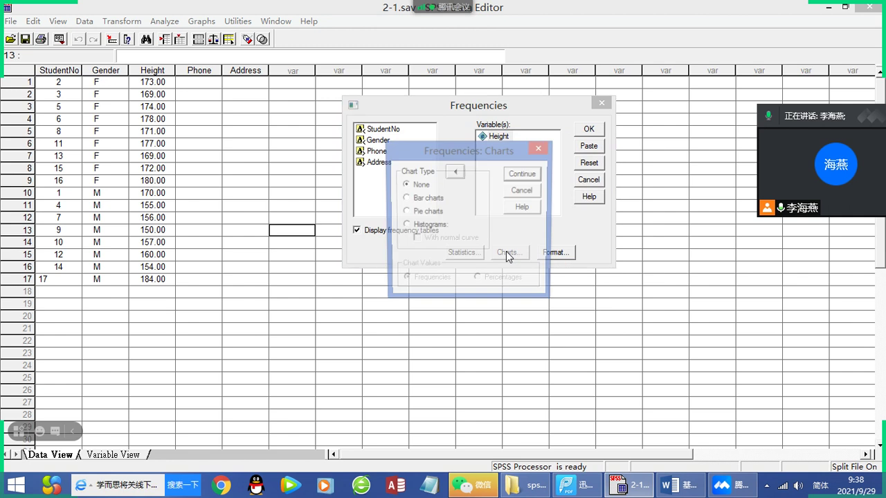
left_click(403, 226)
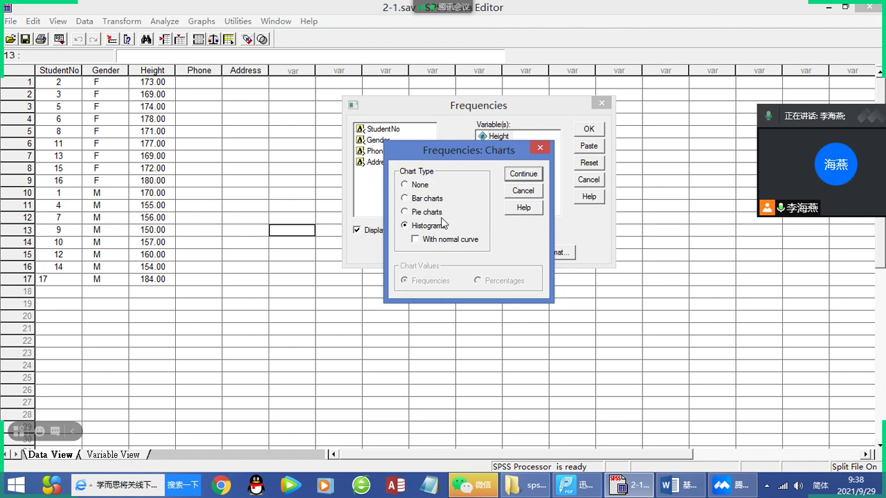
left_click(523, 174)
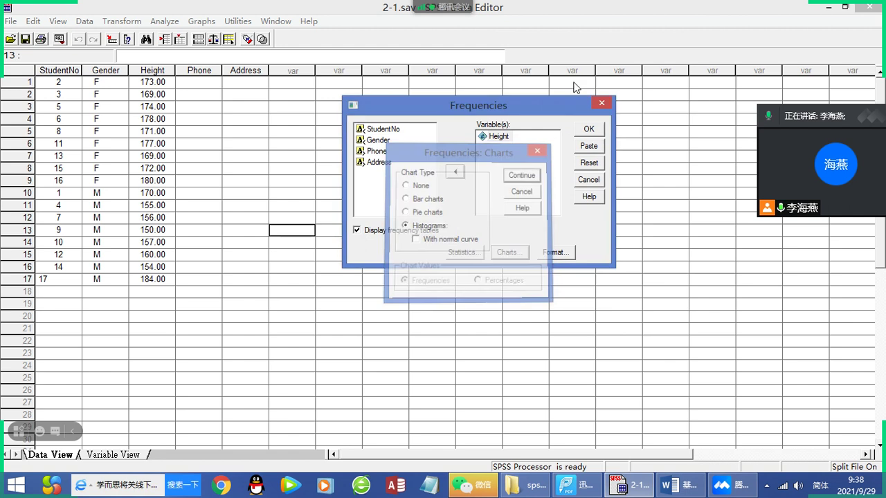
left_click(588, 129)
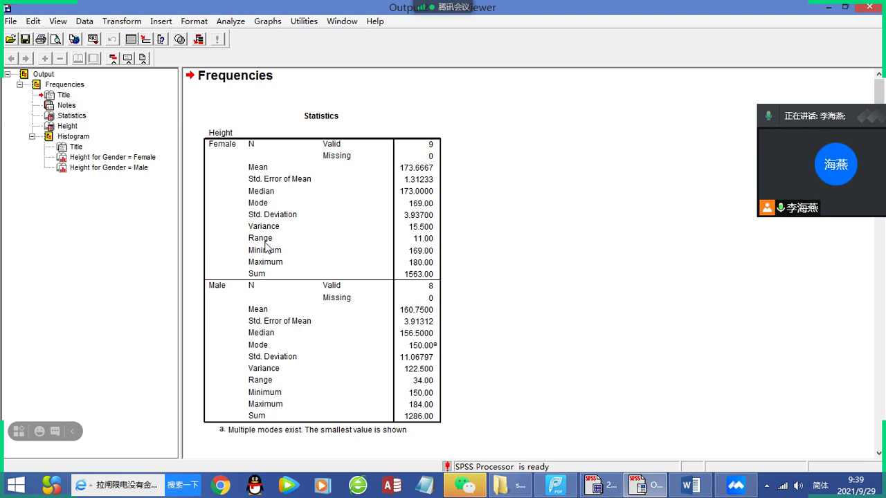
- Examine the Height frequency table and compare the female and male histograms in the output
scroll(524, 255, "down", 5)
scroll(524, 255, "down", 3)
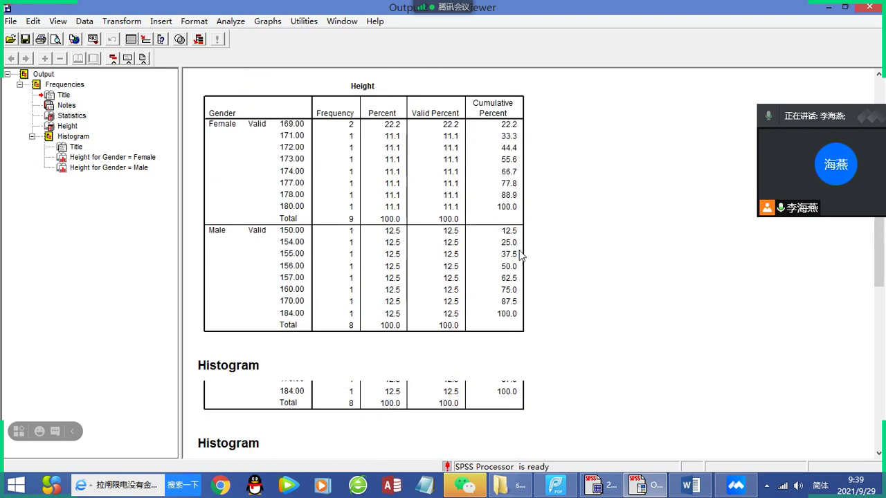
scroll(518, 254, "down", 5)
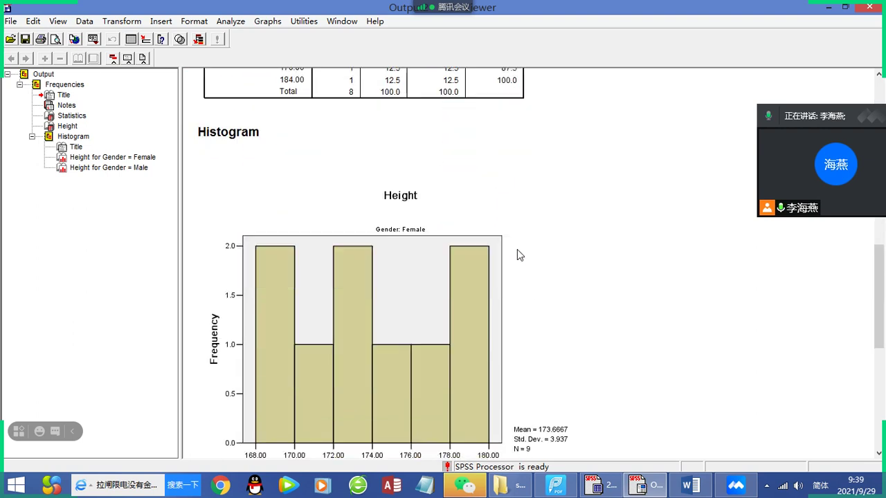
scroll(282, 214, "down", 5)
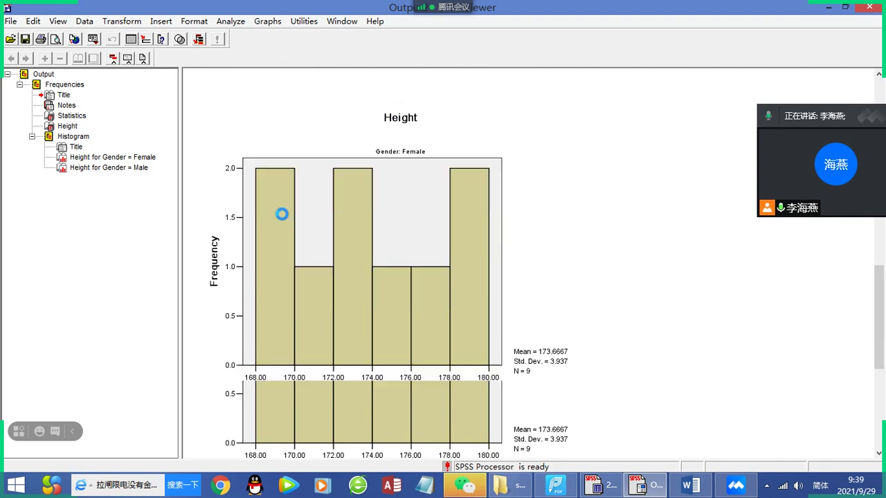
scroll(283, 218, "down", 3)
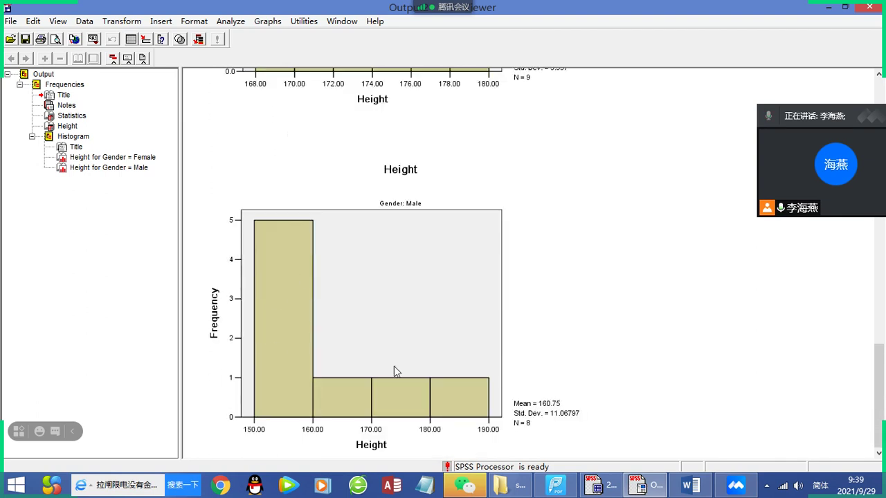
scroll(394, 365, "up", 7)
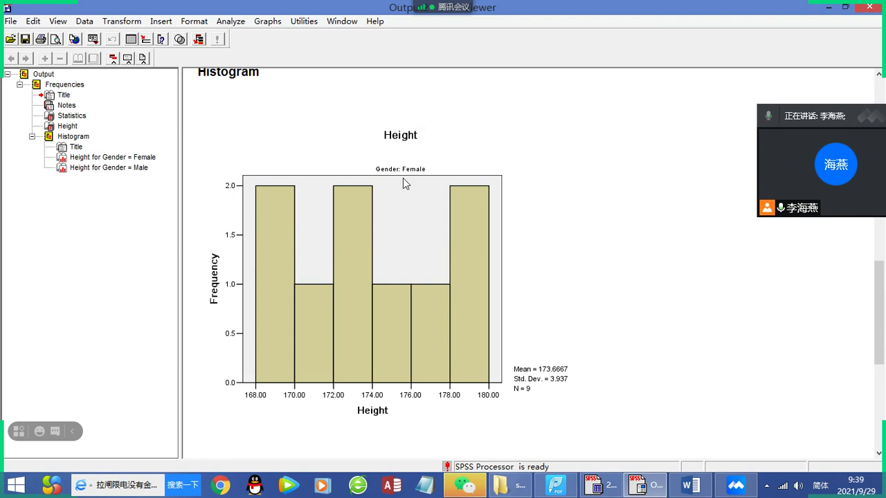
scroll(536, 269, "down", 5)
scroll(537, 273, "down", 2)
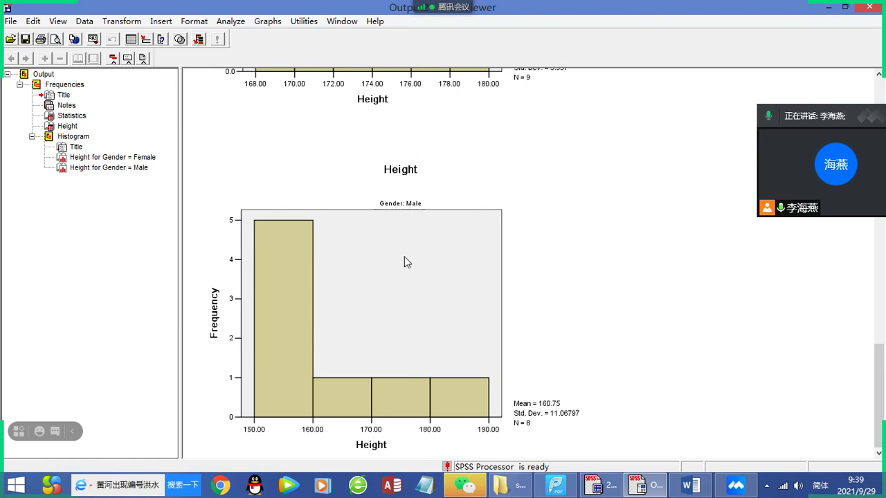
- Return to the 2-1 data and review the female cases in rows 1 to 9 and the male cases in rows 10 to 17
left_click(608, 490)
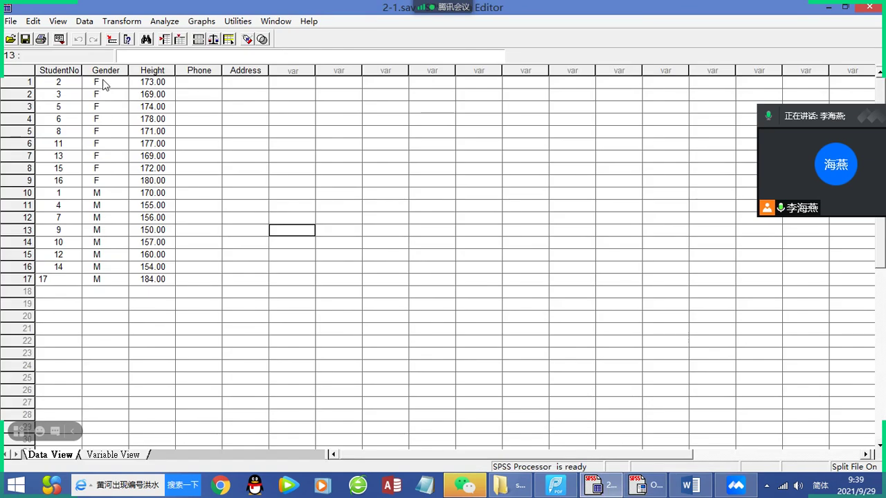
left_click_drag(67, 83, 159, 182)
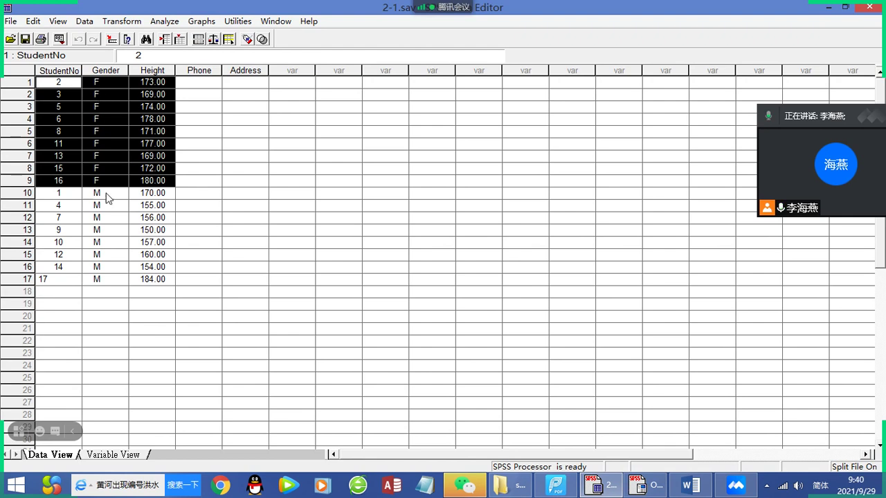
left_click_drag(100, 197, 139, 279)
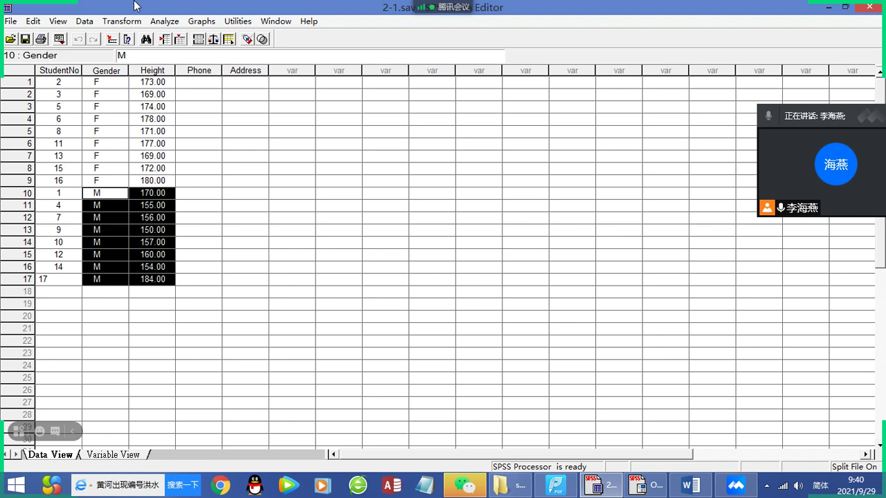
- Turn off the split by Gender so that all cases are analyzed without creating groups
left_click(86, 23)
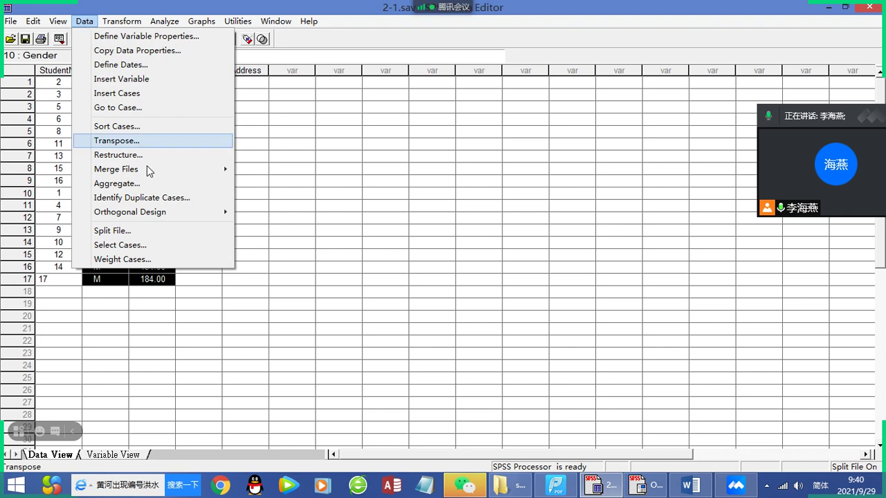
left_click(127, 232)
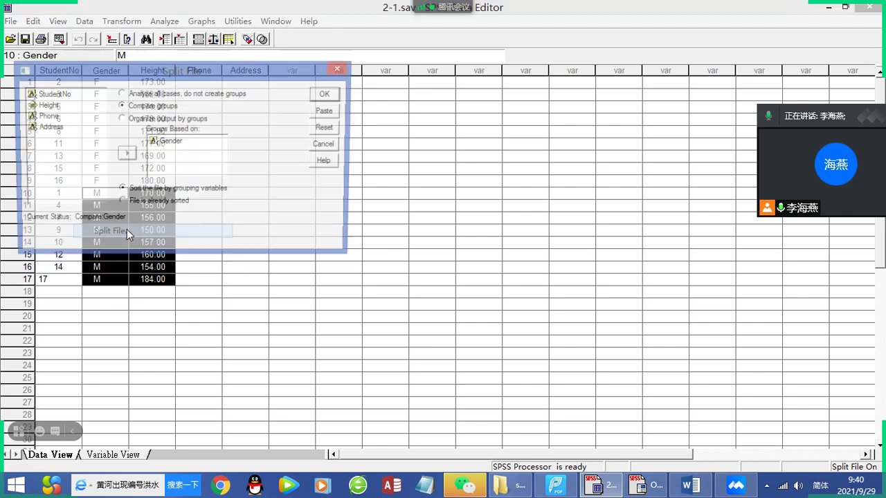
left_click(121, 94)
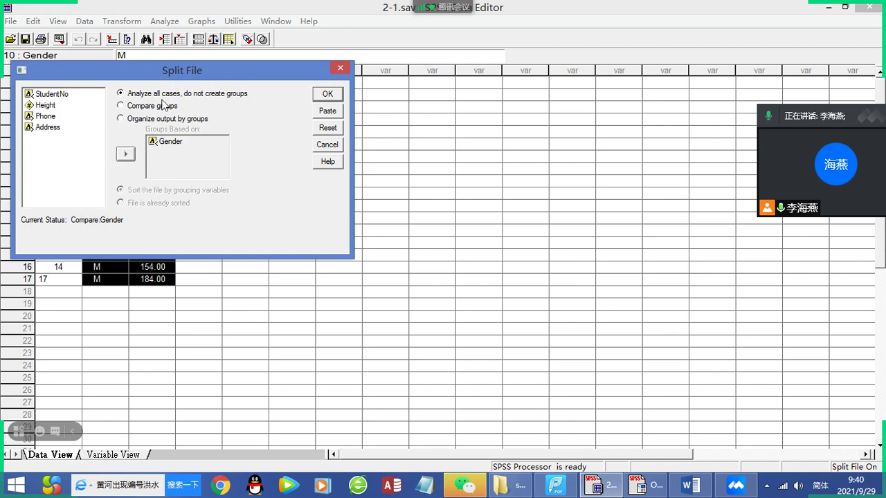
left_click(325, 97)
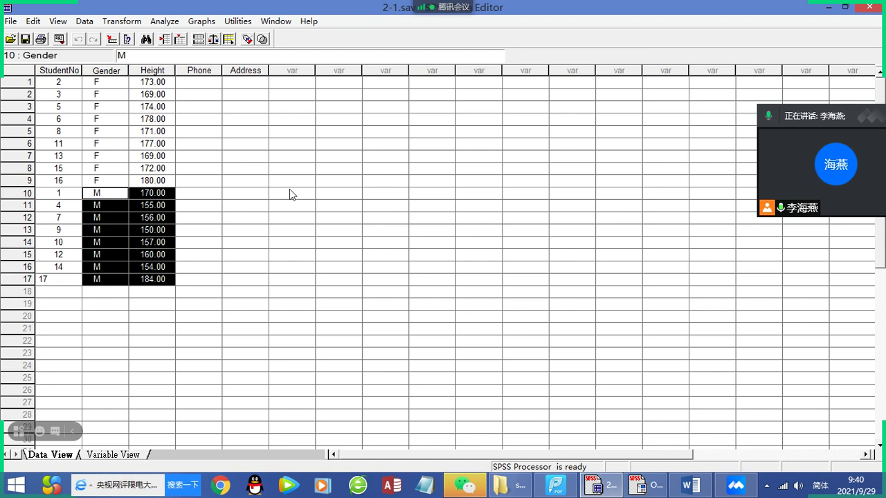
left_click(164, 21)
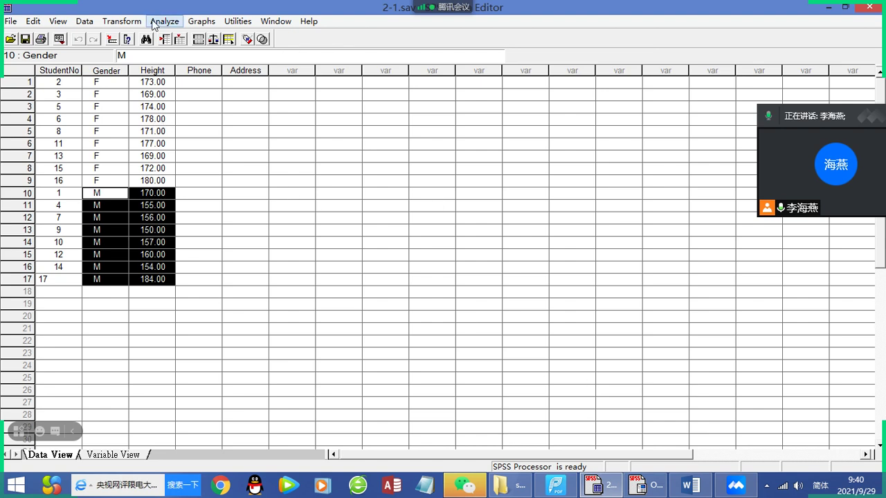
mouse_move(183, 55)
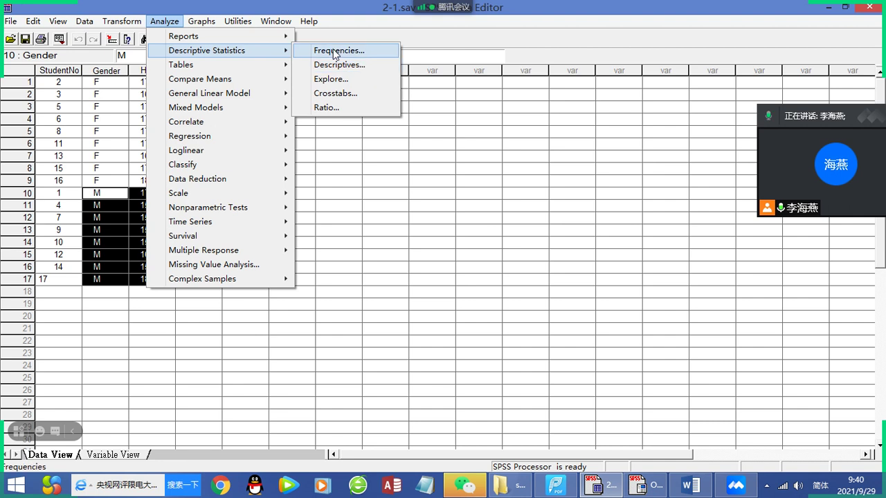
left_click(572, 341)
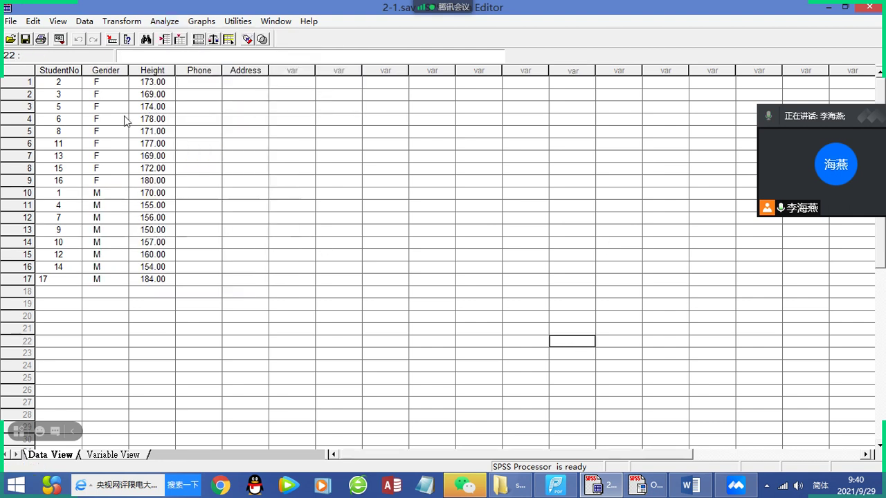
- Start a Descriptives analysis and add sum, variance, range and S.E. mean to its default statistics
left_click(172, 23)
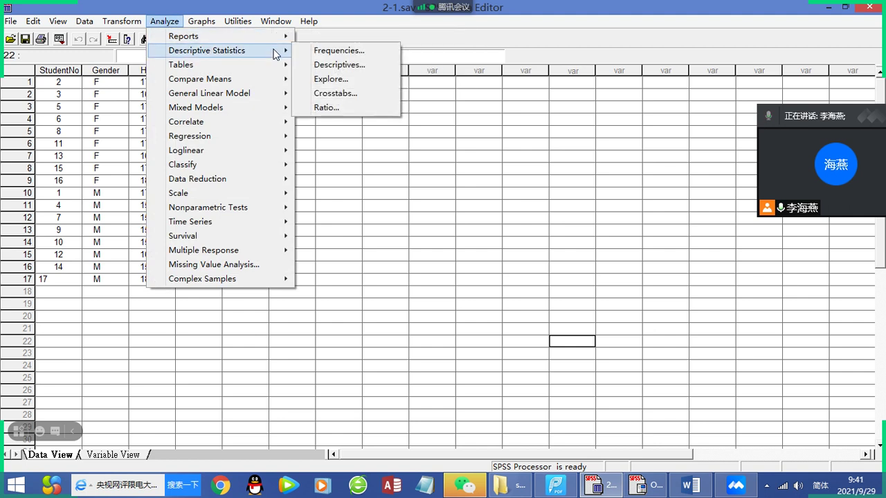
left_click(357, 67)
left_click_drag(240, 60, 530, 114)
left_click(559, 234)
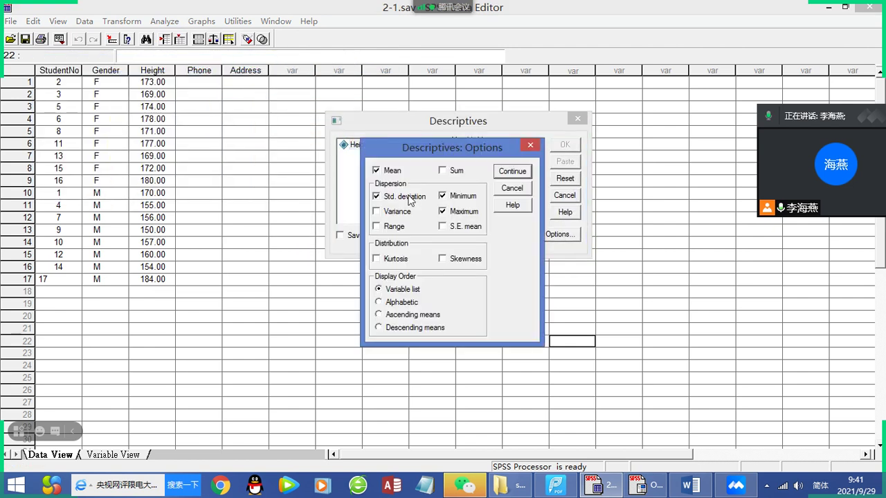
left_click(440, 172)
left_click(376, 211)
left_click(377, 227)
left_click(444, 227)
left_click(510, 172)
- Use Height as the analysis variable and run the Descriptives
left_click(369, 150)
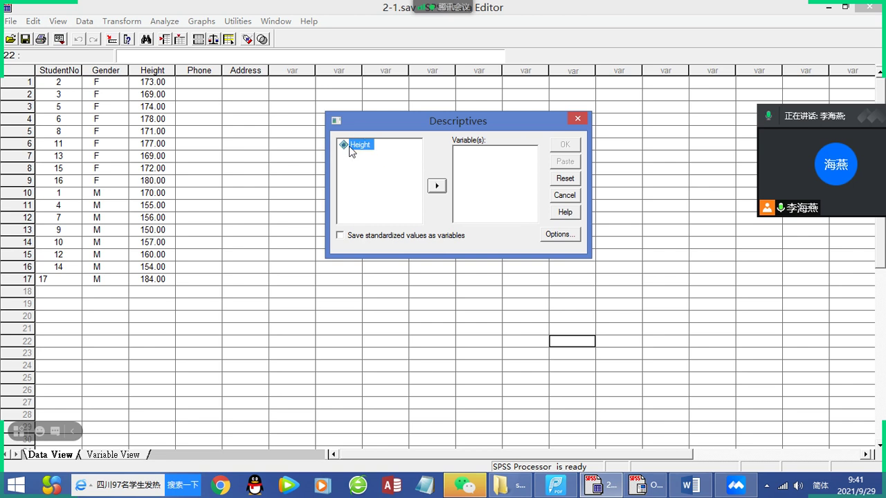
left_click(437, 186)
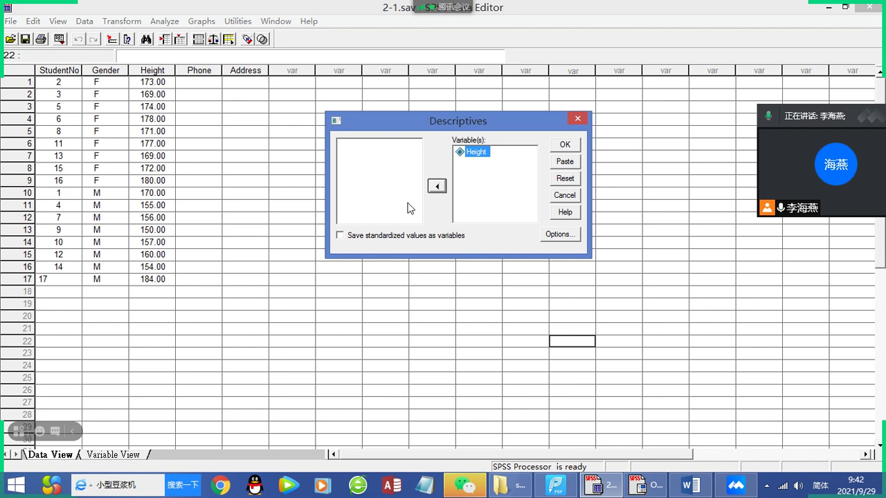
left_click(566, 145)
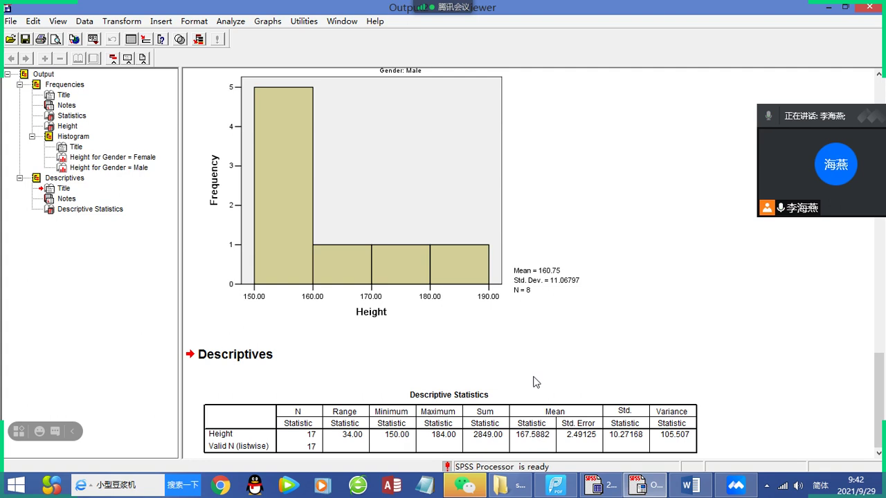
- Compare the overall Height descriptive statistics with the female and male statistics in the Frequencies output
left_click(754, 356)
left_click(279, 427)
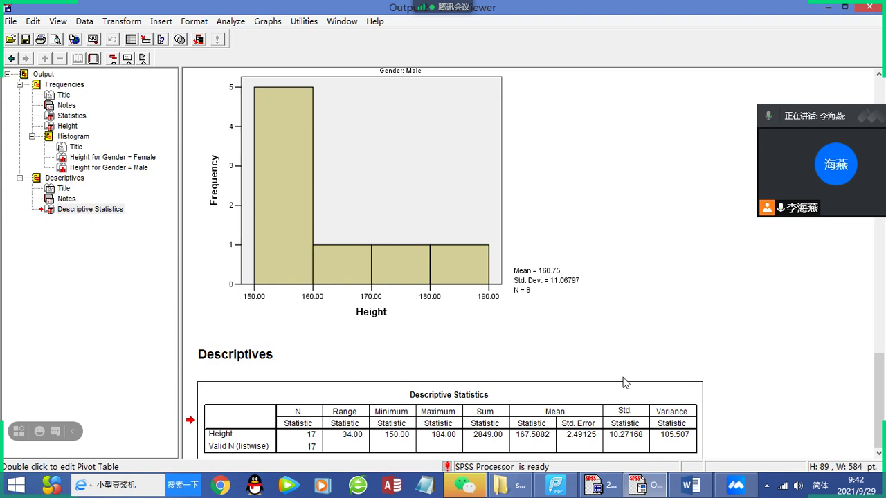
scroll(595, 220, "up", 15)
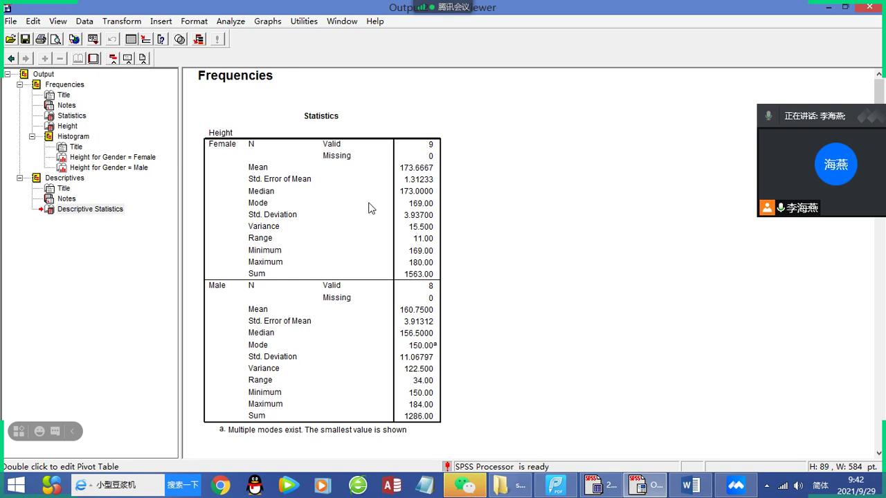
scroll(387, 249, "down", 15)
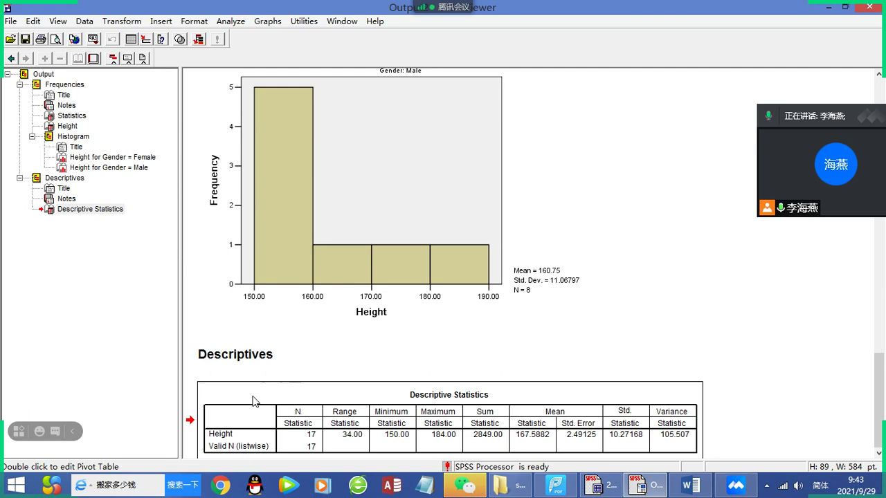
- Format the Statistic column labels in the Descriptive Statistics table as size 14, bold, italic and underlined
left_click(240, 424)
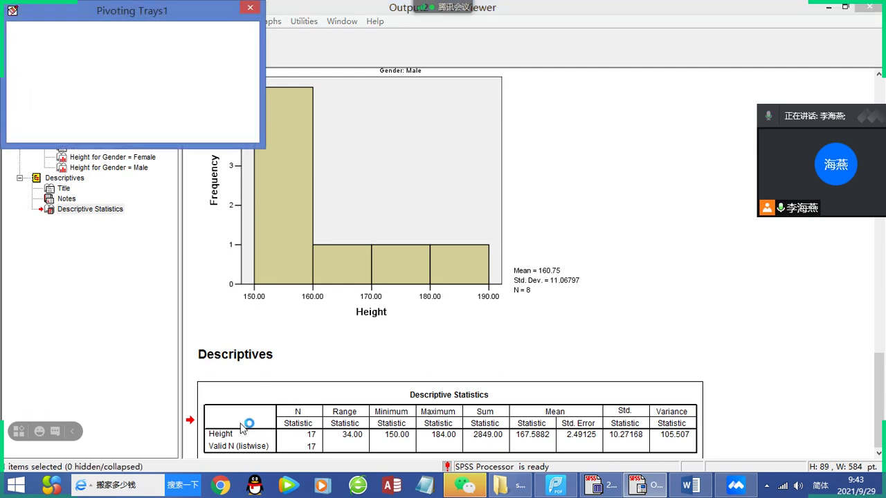
left_click_drag(455, 199, 280, 187)
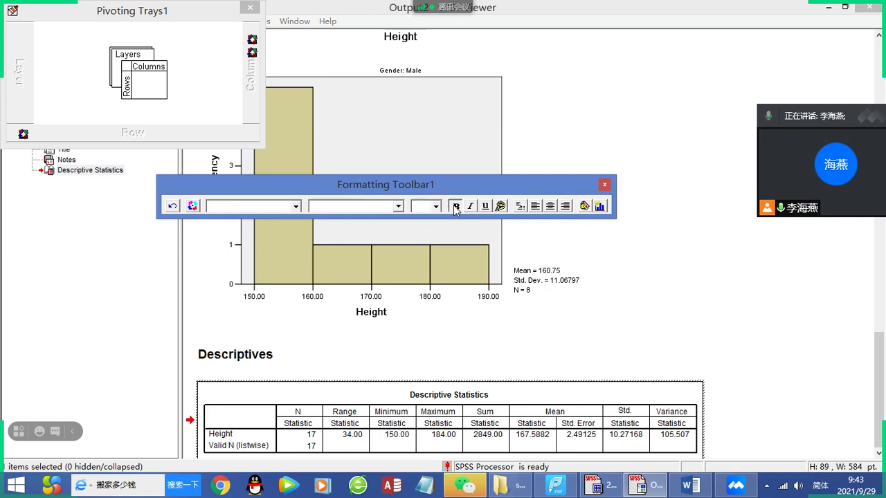
left_click(295, 424)
double_click(294, 424)
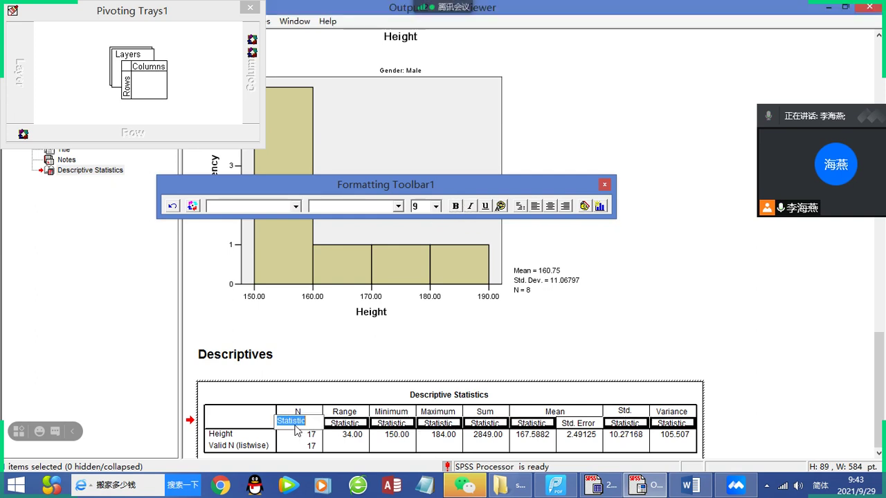
left_click(436, 206)
left_click(418, 262)
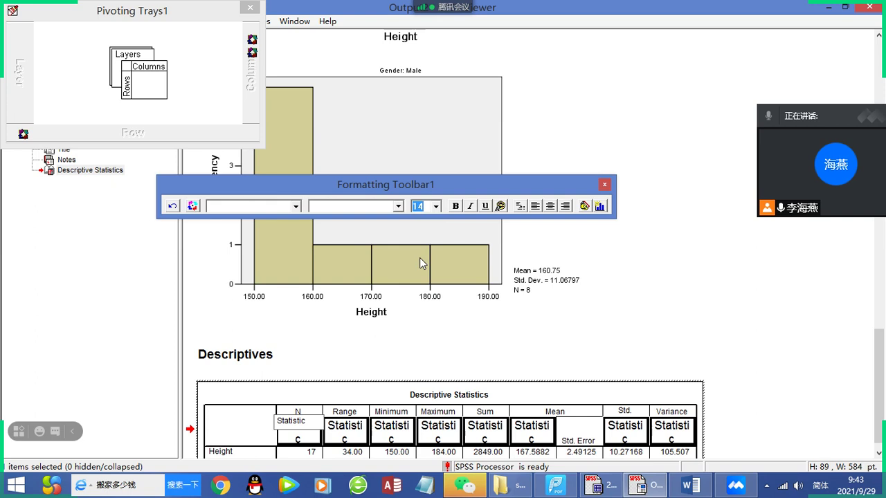
left_click(456, 205)
left_click(470, 206)
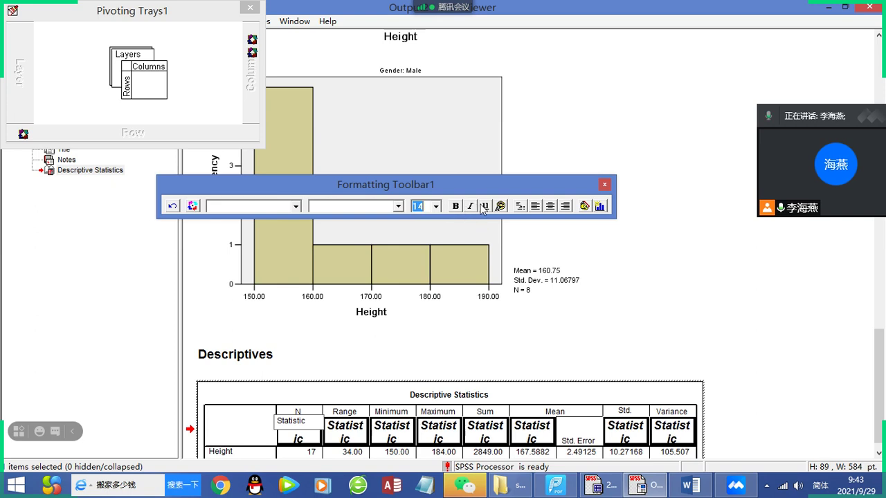
left_click(774, 323)
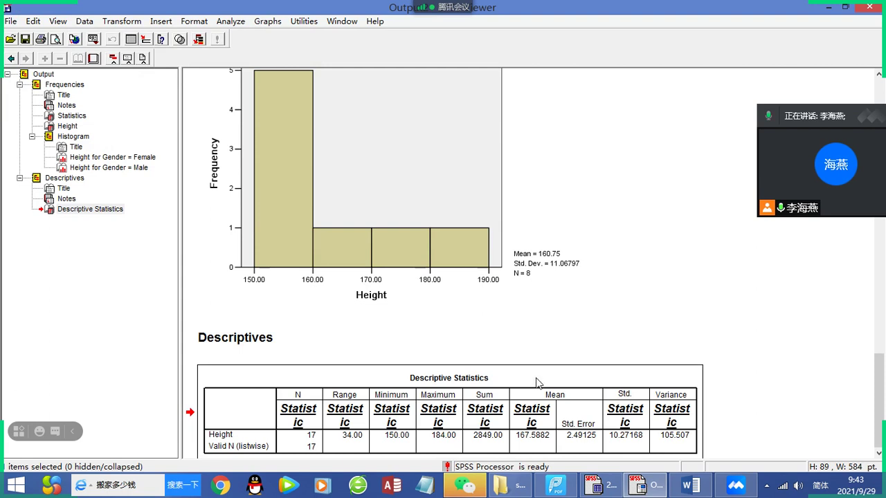
- Create a dot chart from the Descriptive Statistics pivot table
double_click(354, 447)
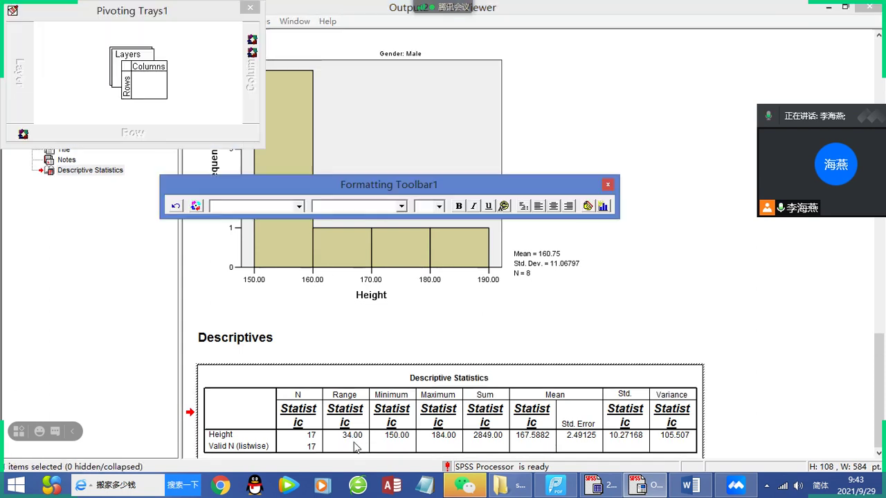
left_click(249, 8)
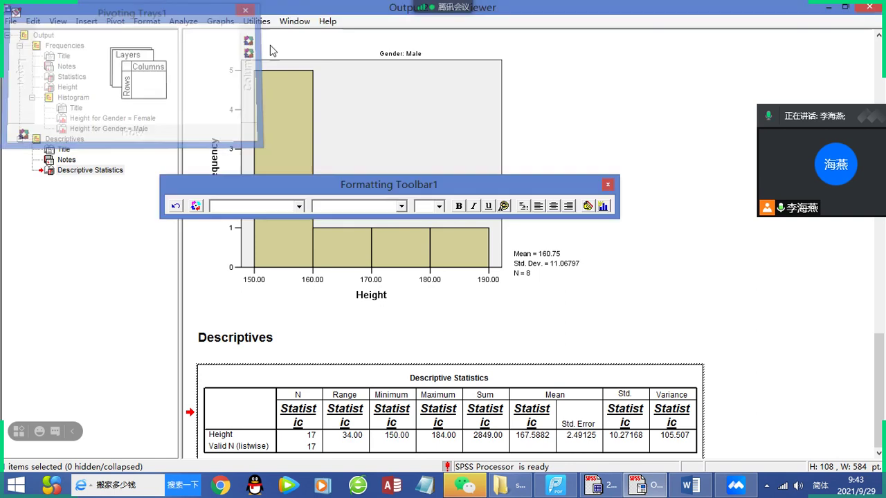
left_click_drag(415, 181, 350, 163)
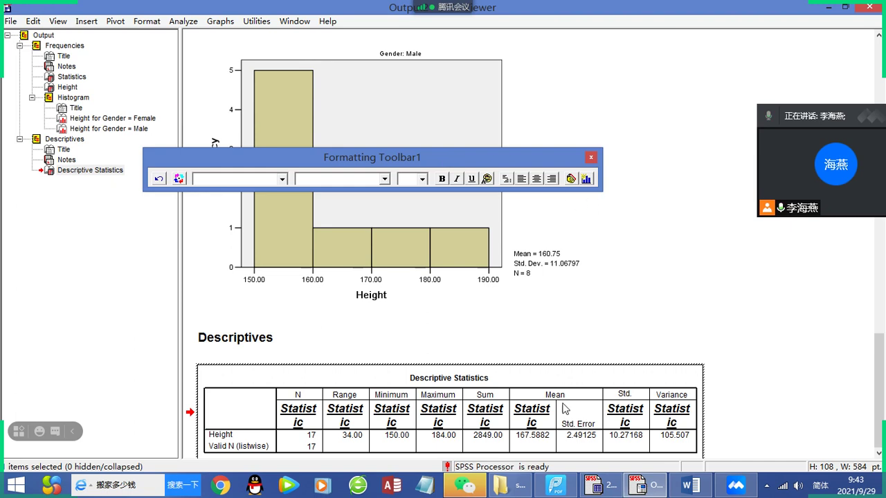
left_click(585, 180)
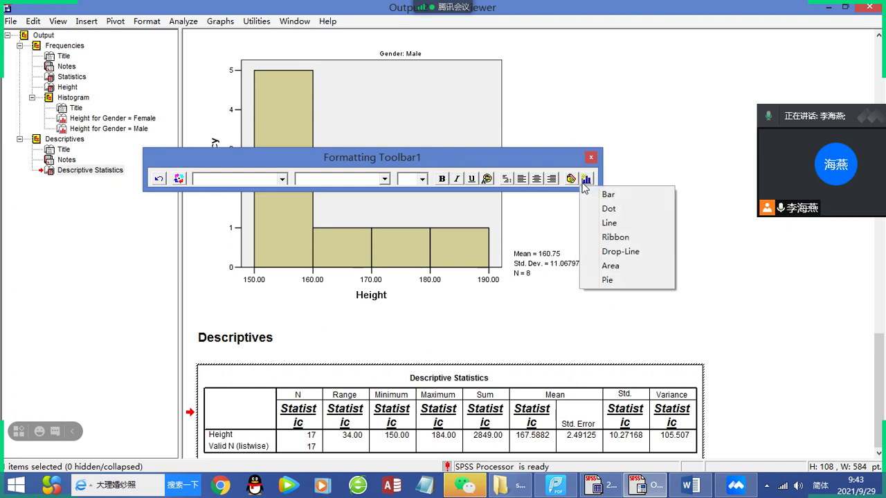
left_click(617, 213)
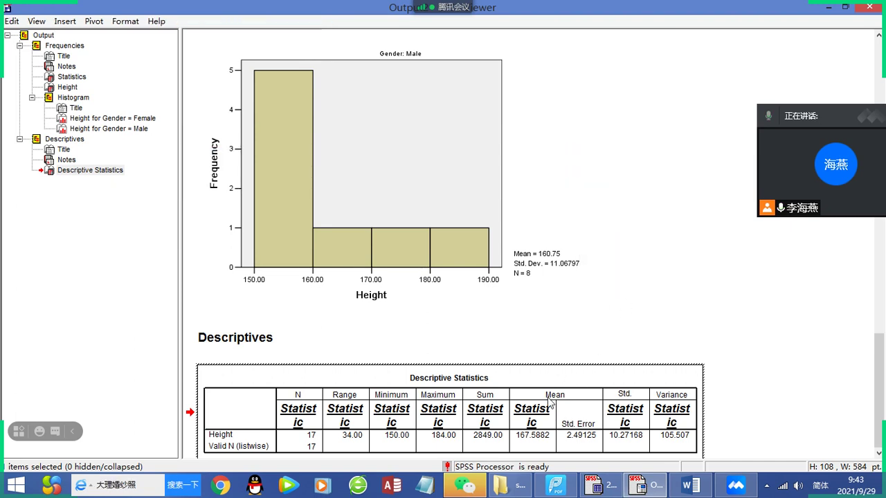
scroll(643, 339, "down", 1)
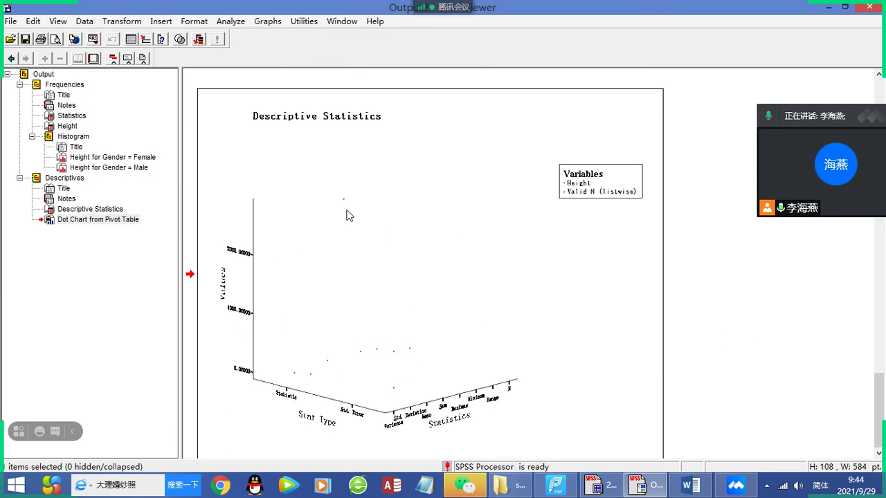
- Close the output viewer without saving Output2
scroll(348, 214, "up", 8)
scroll(348, 215, "up", 15)
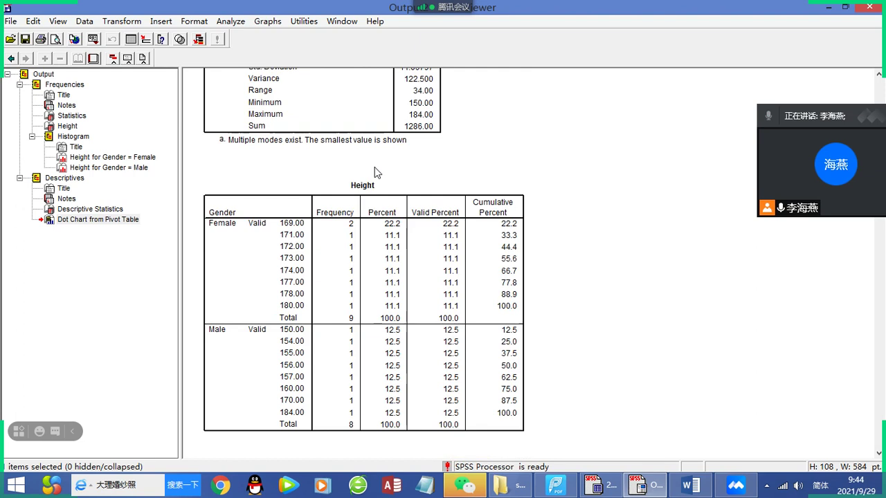
left_click(869, 7)
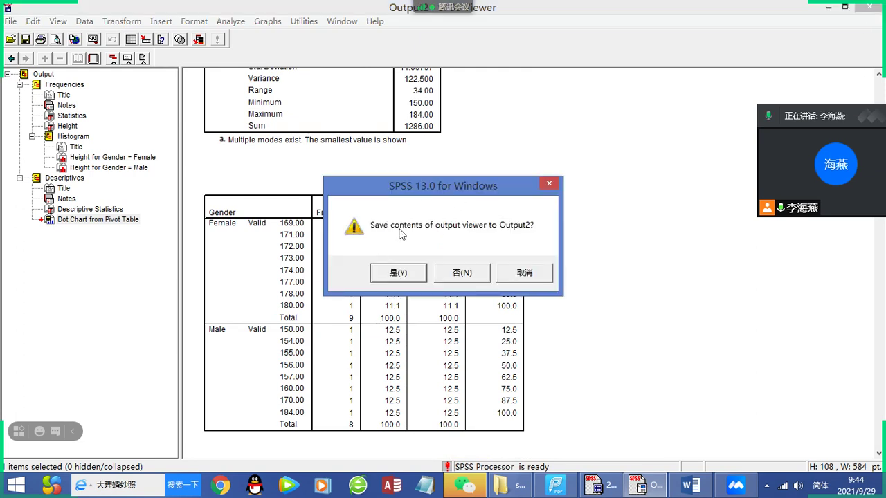
left_click(457, 274)
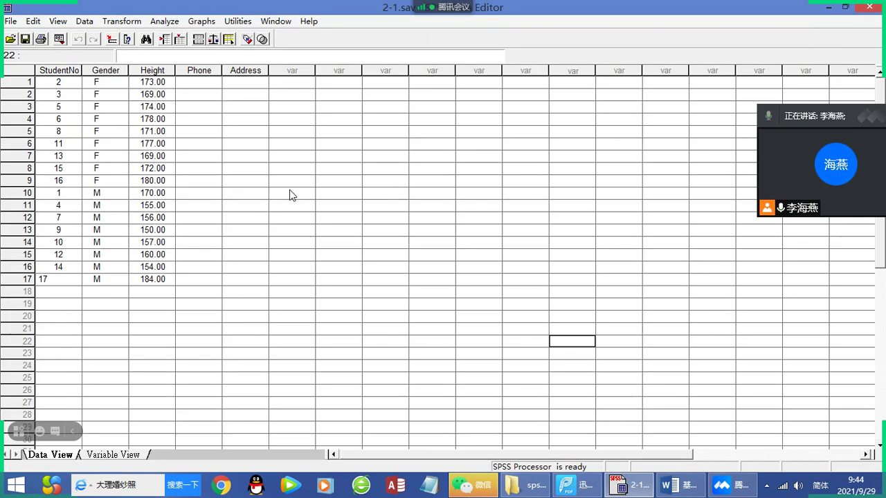
left_click(165, 22)
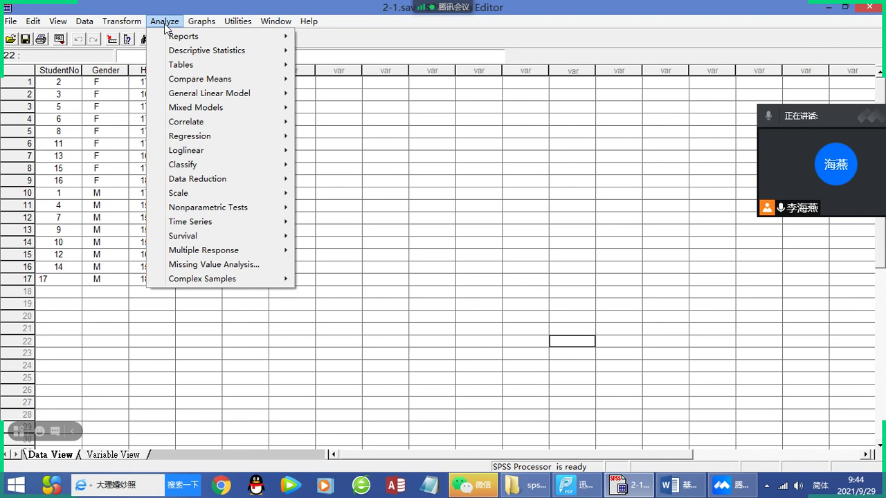
mouse_move(193, 22)
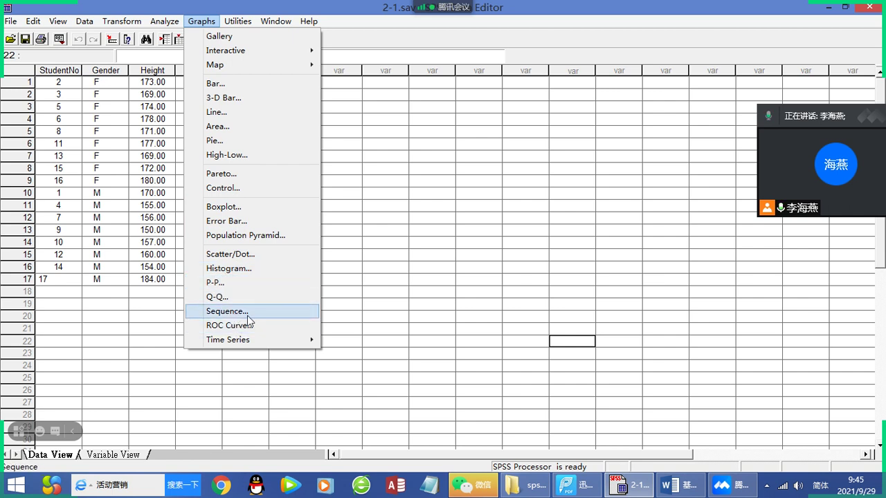
mouse_move(242, 342)
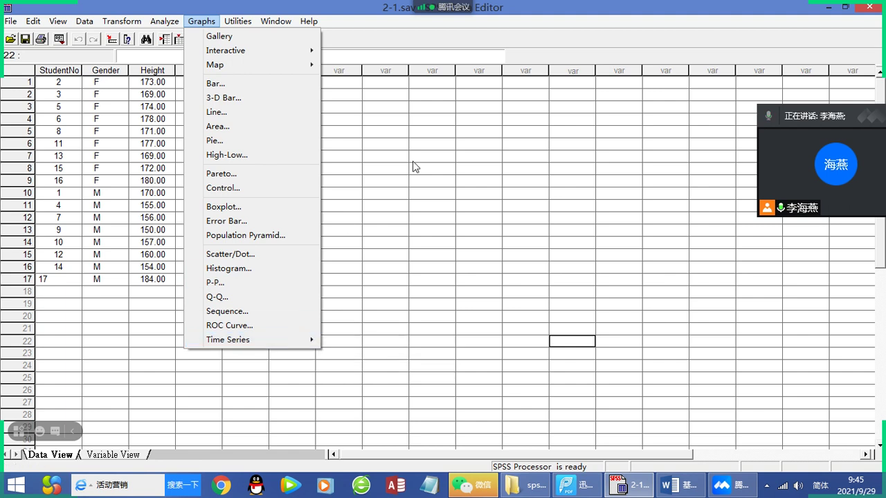
left_click_drag(384, 143, 432, 132)
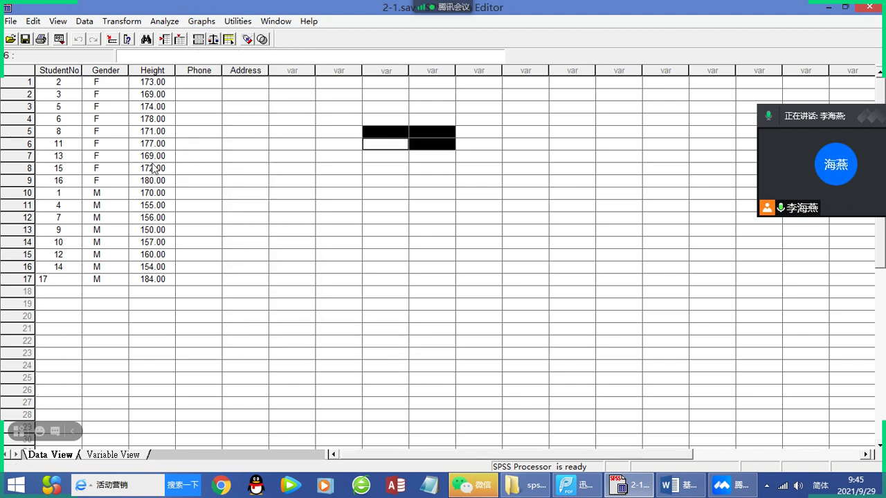
left_click(238, 107)
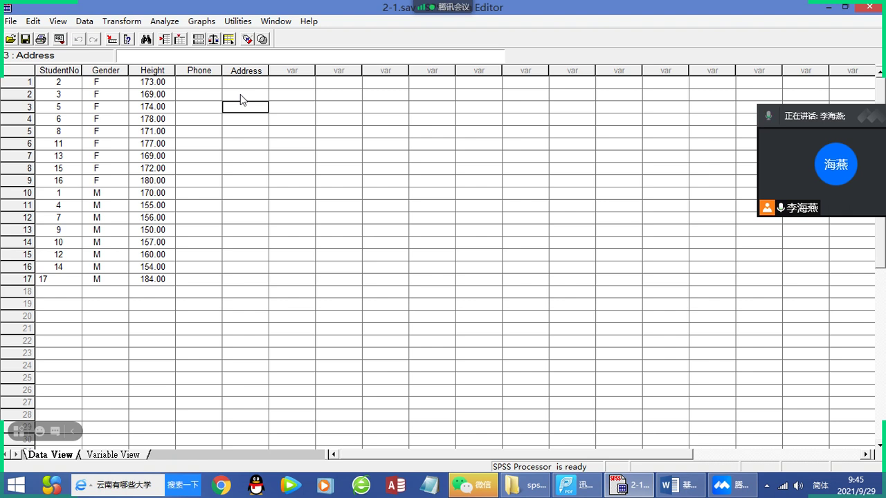
- Create a histogram of Height without a normal curve, and close the output viewer without saving Output3
left_click(199, 22)
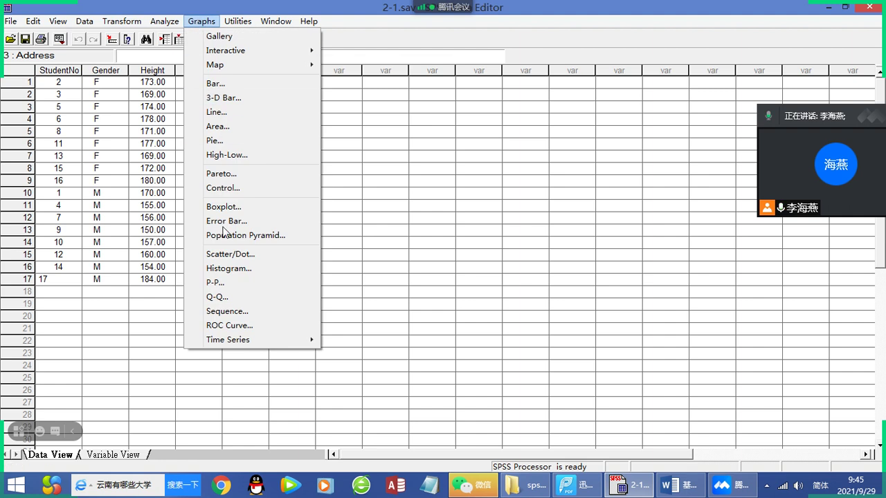
left_click(219, 271)
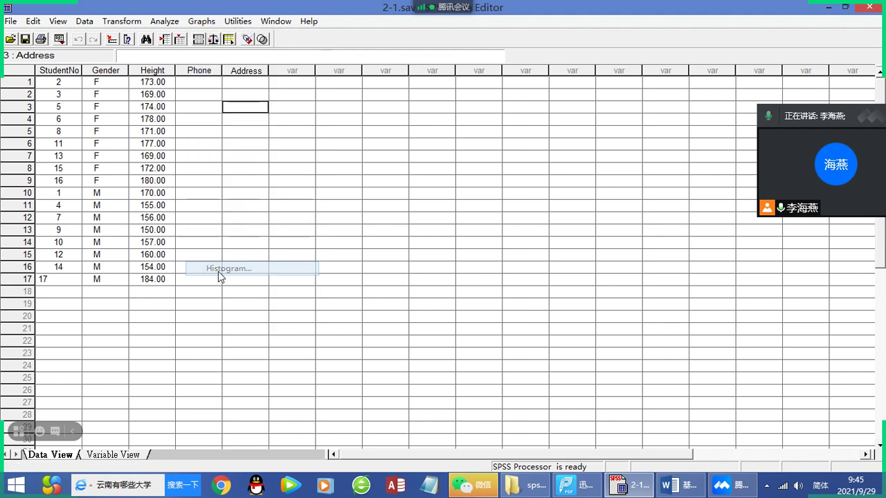
left_click_drag(211, 68, 439, 111)
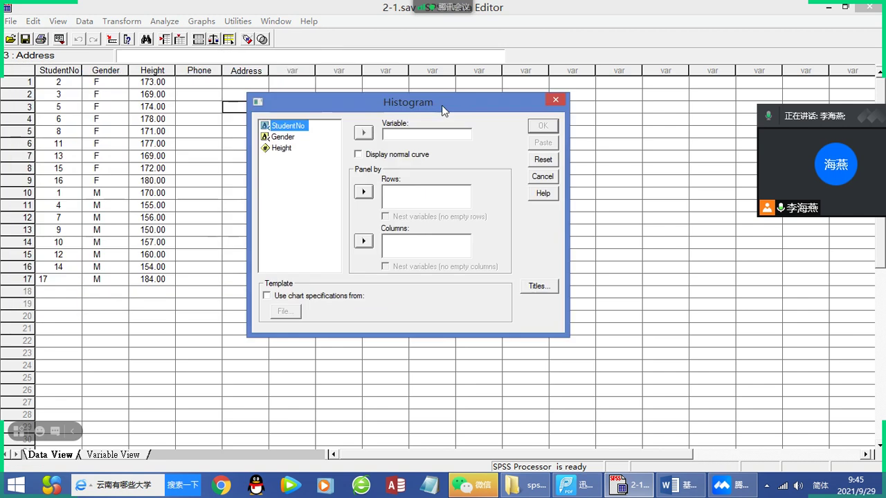
left_click(282, 148)
left_click(364, 133)
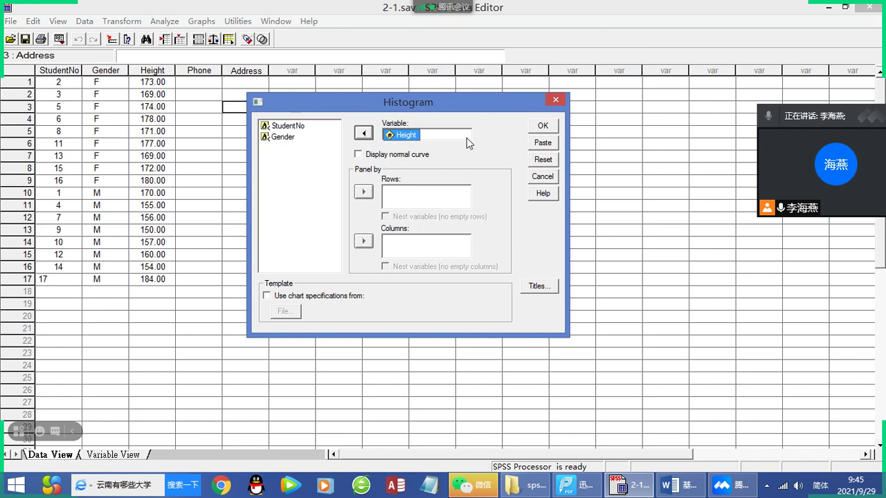
left_click(543, 126)
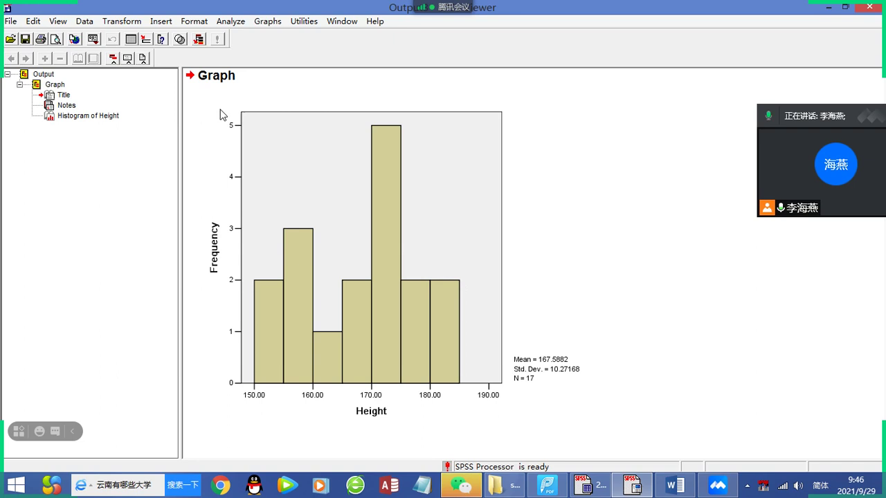
left_click(869, 7)
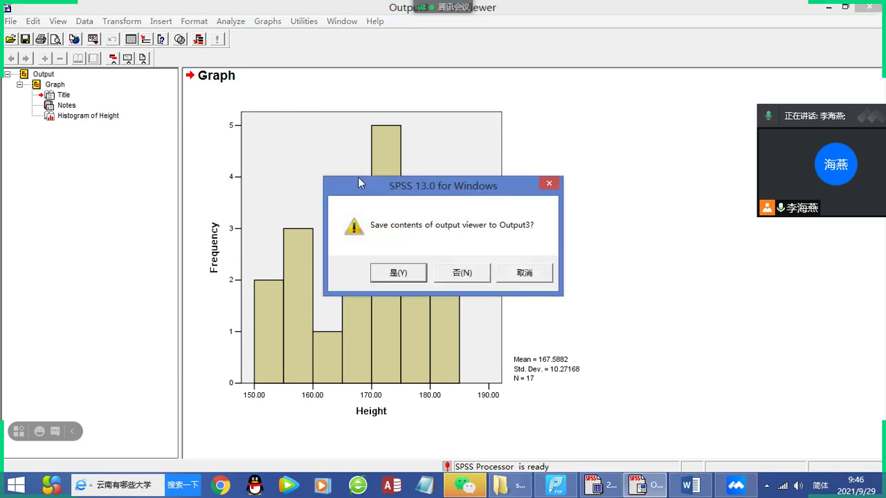
left_click(461, 270)
- Start defining a simple line chart using summaries for groups of cases
left_click(201, 21)
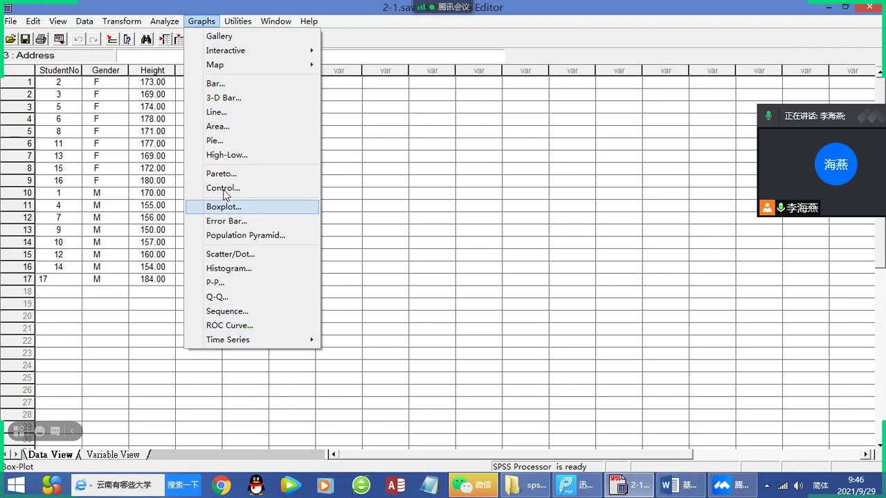
left_click(237, 112)
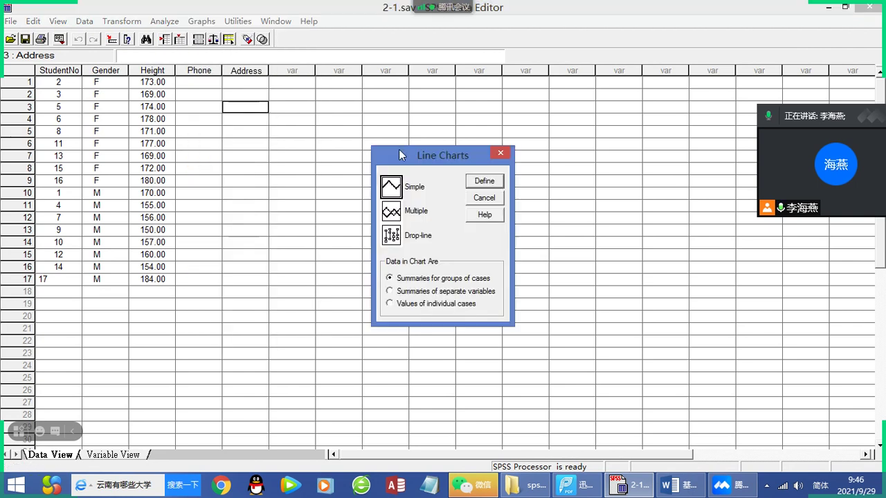
left_click_drag(429, 156, 383, 110)
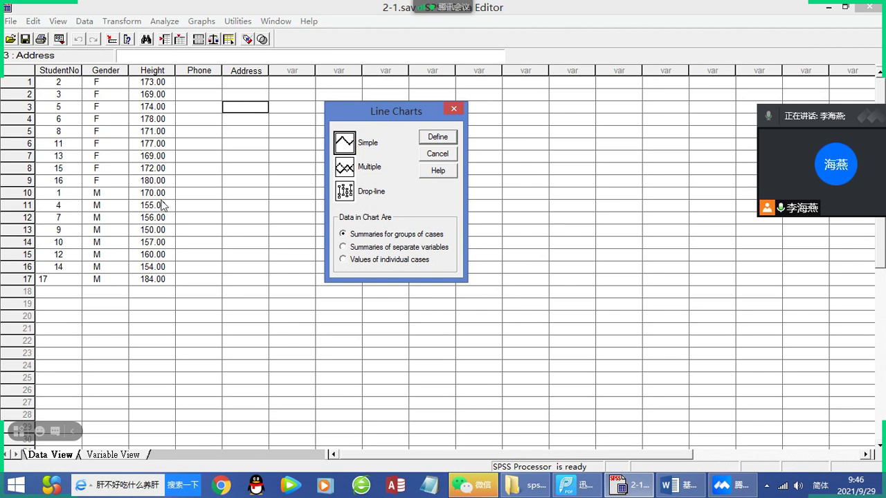
left_click(344, 144)
left_click(427, 139)
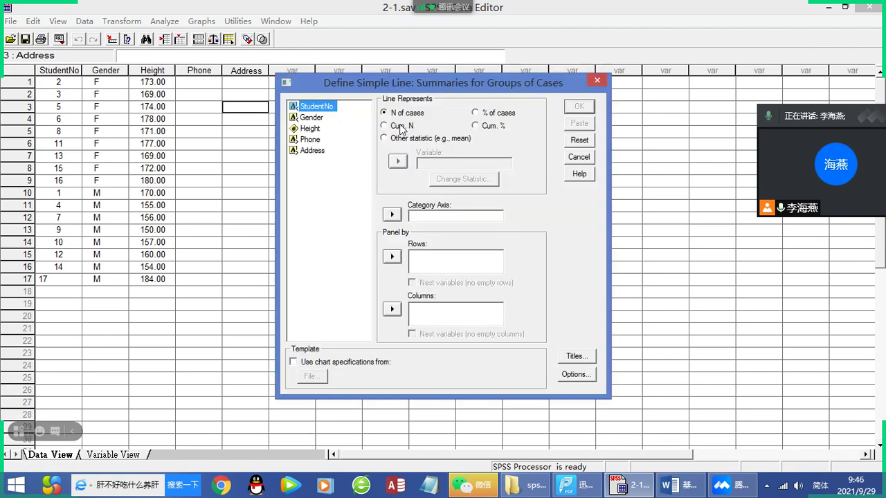
- Plot the line as N of cases with Height on the category axis, and close the output without saving Output4
left_click(310, 129)
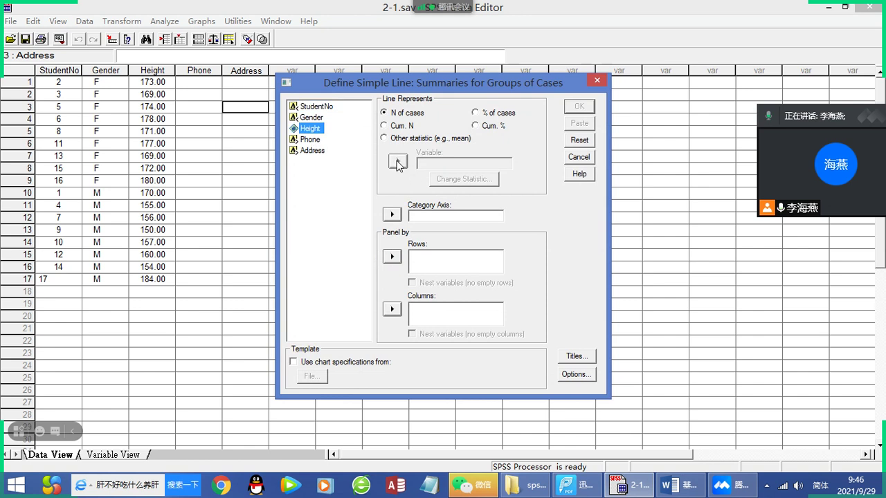
left_click(384, 125)
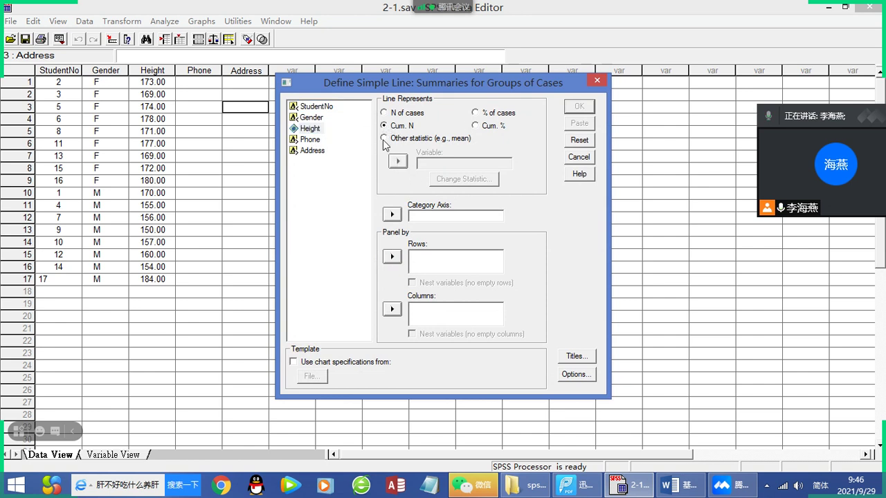
left_click(311, 130)
left_click(385, 113)
left_click(392, 214)
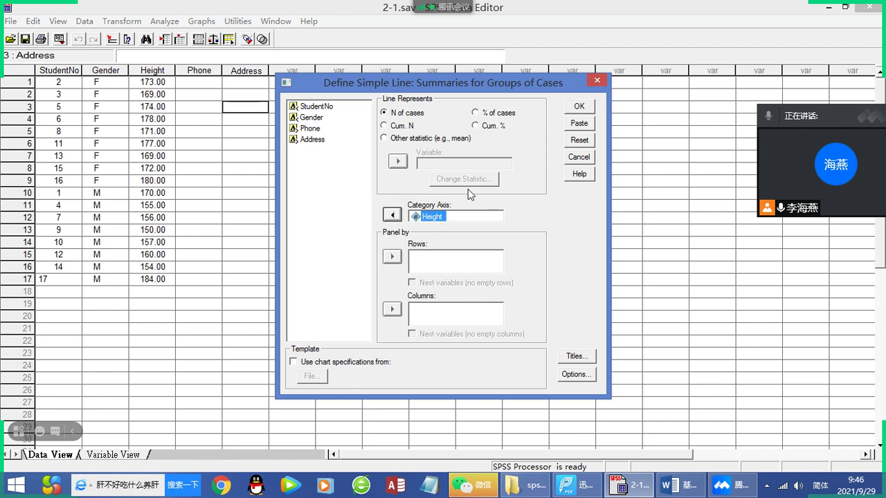
left_click(579, 107)
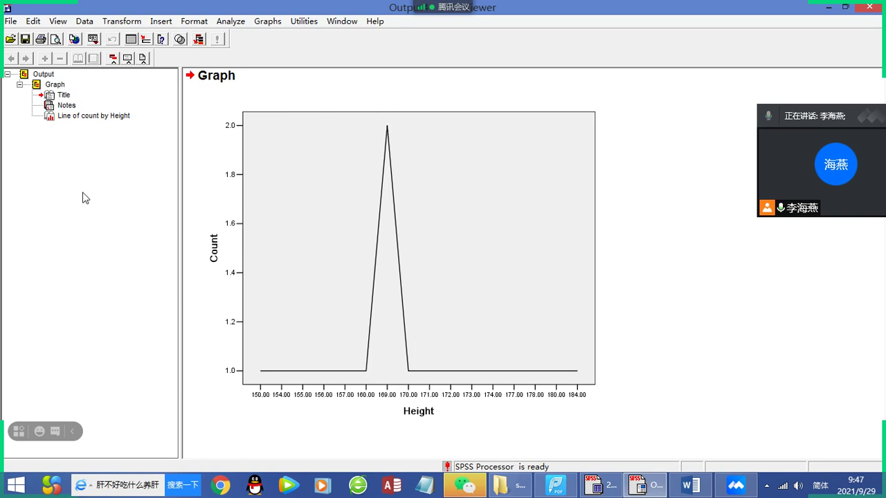
left_click(869, 6)
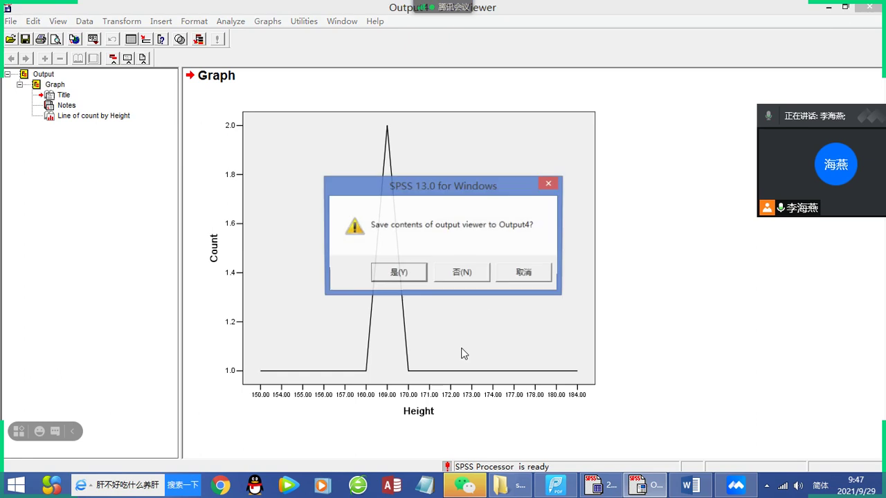
left_click(462, 272)
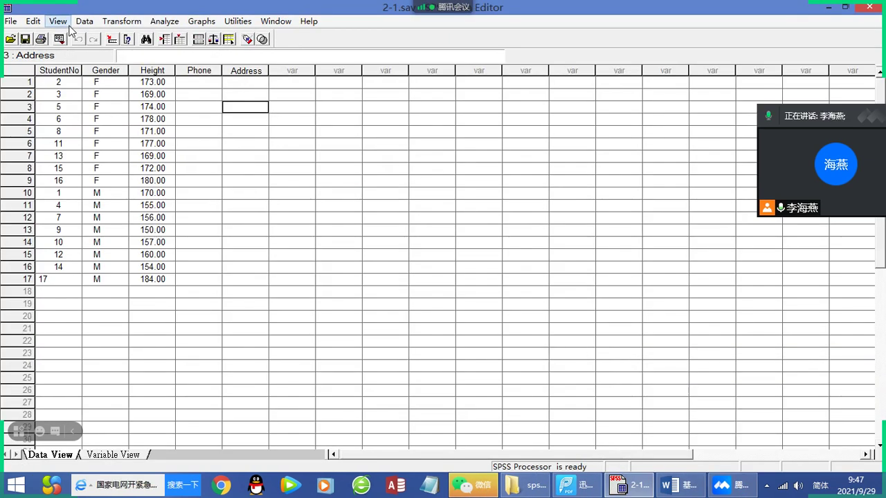
- Open the data file 2-4-2_abc123 from the SPSSTest folder without saving the changes to 2-1.sav
left_click(11, 40)
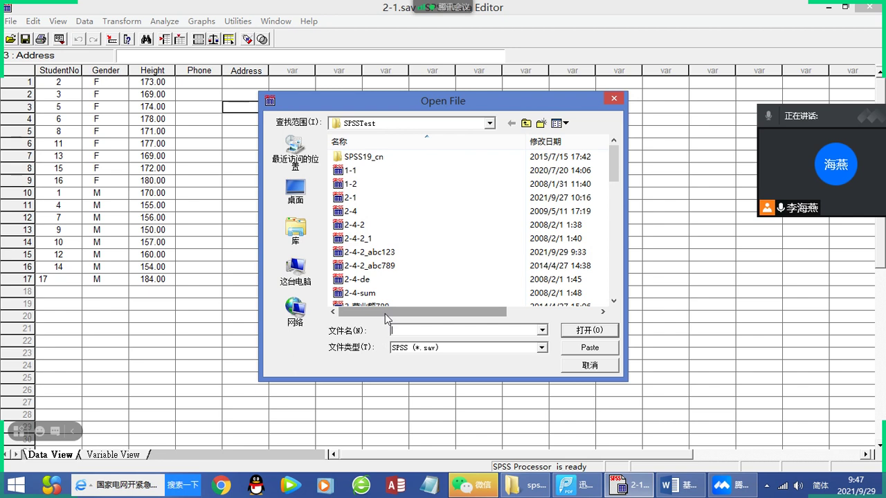
left_click(462, 293)
scroll(420, 298, "down", 2)
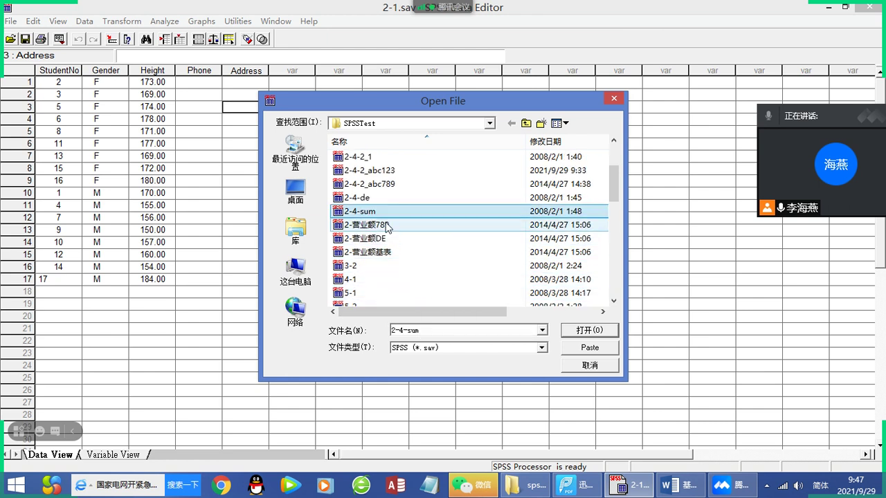
left_click(370, 170)
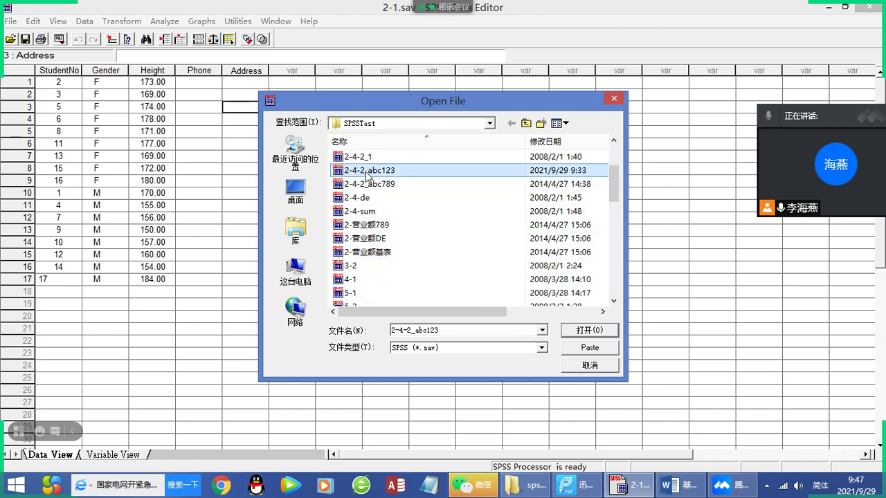
left_click(590, 347)
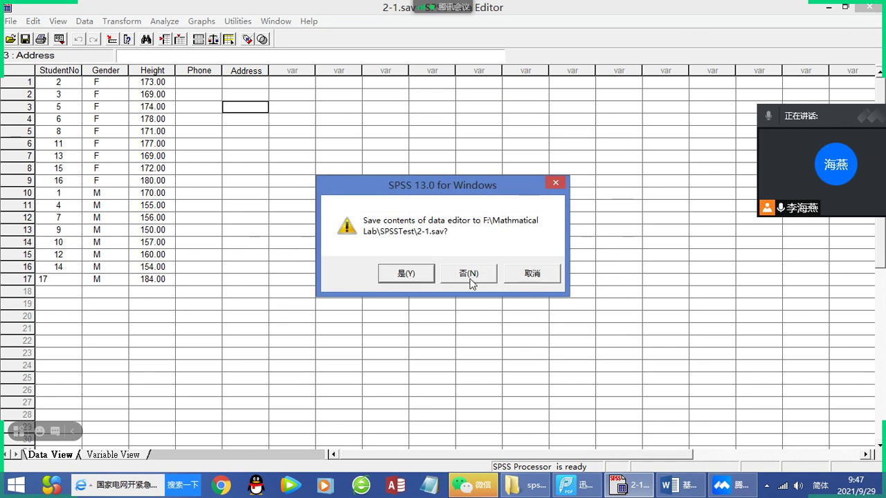
left_click(470, 279)
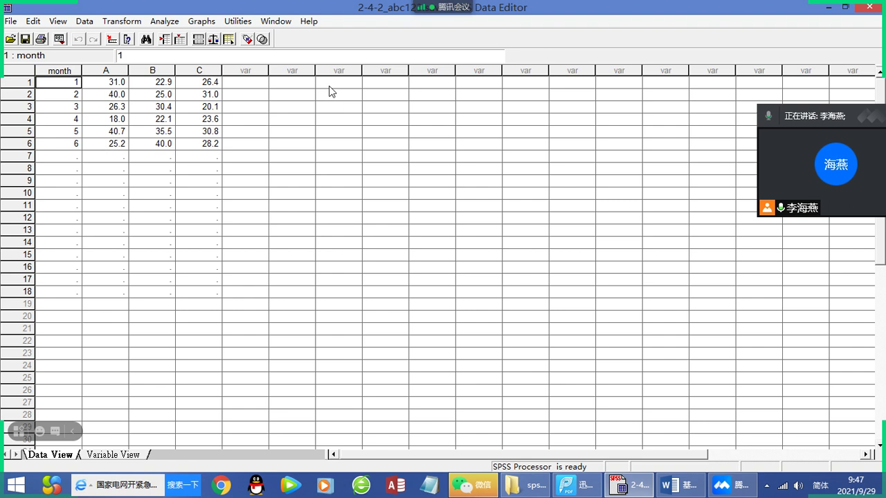
- Start defining a 3-D bar chart with groups of cases on both the X-axis and the Z-axis
left_click(189, 26)
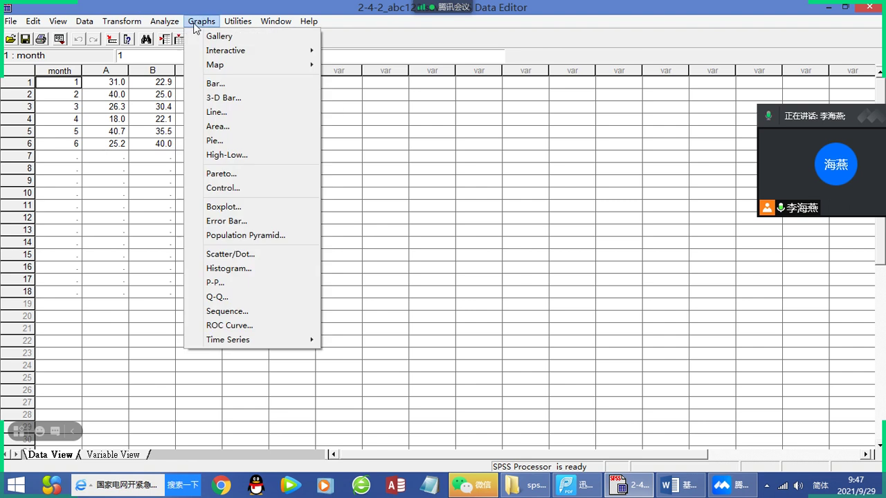
left_click(236, 99)
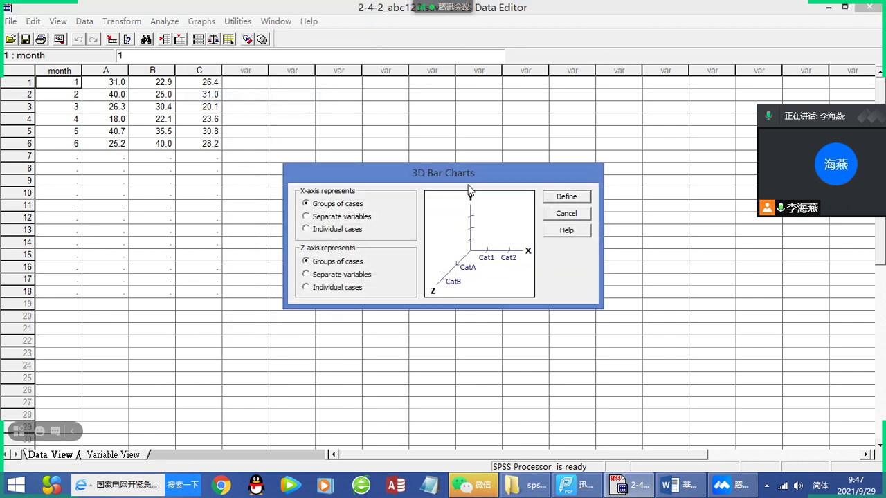
left_click_drag(413, 178, 477, 172)
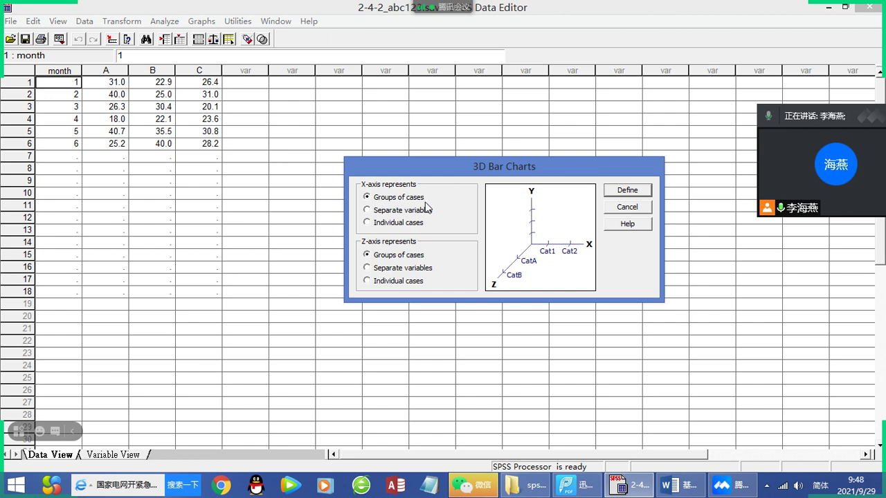
left_click(366, 195)
left_click(625, 193)
- Assign month to the X category axis and variables A, B and C to the panel rows of the 3-D bar chart
left_click_drag(469, 76, 571, 165)
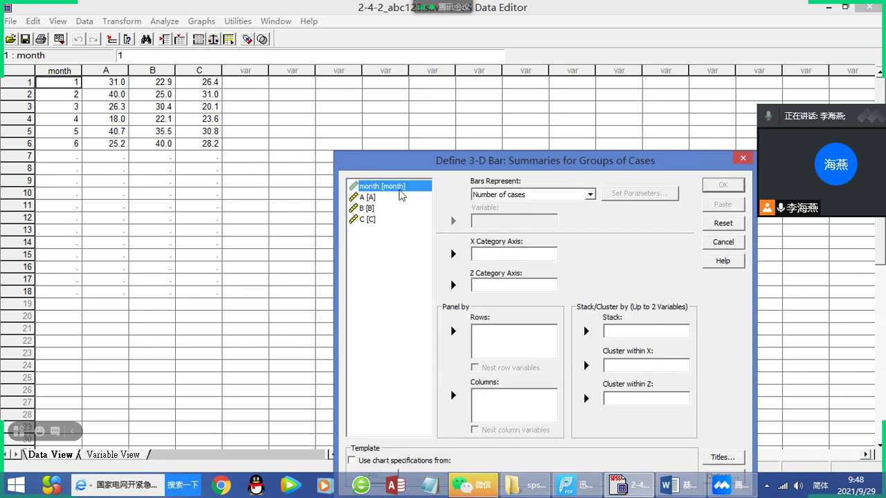
left_click(453, 254)
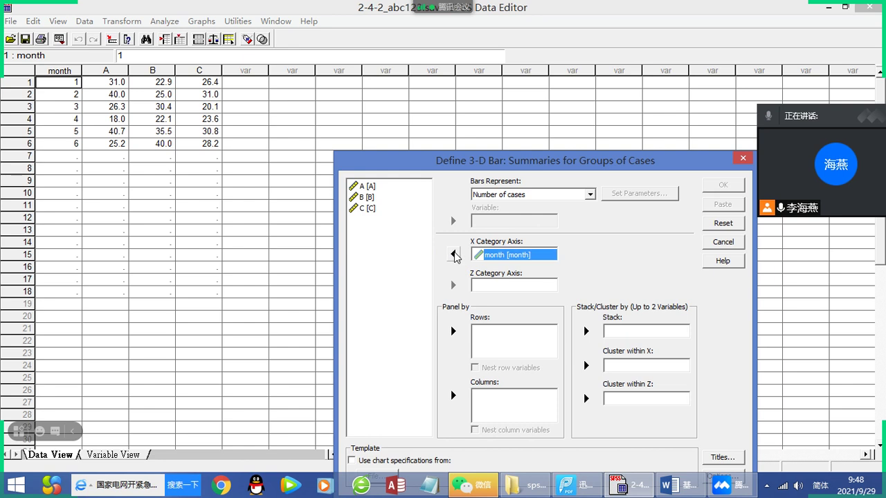
left_click(370, 187)
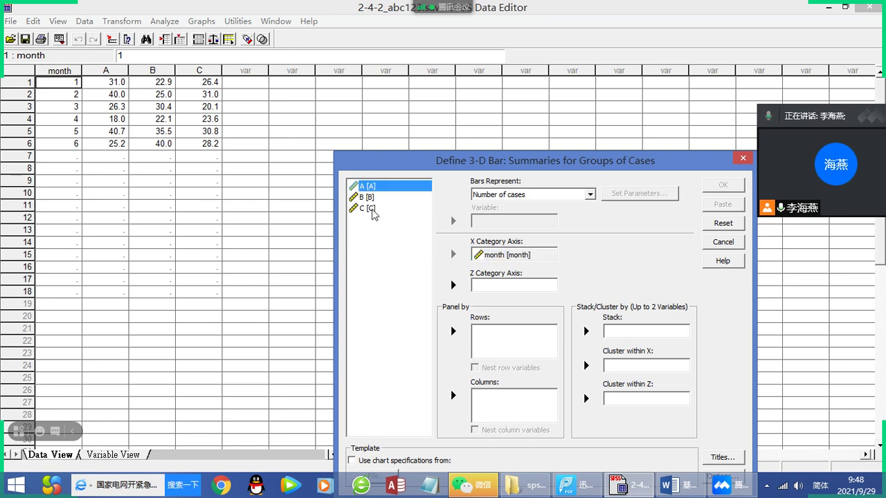
left_click(372, 209, "shift")
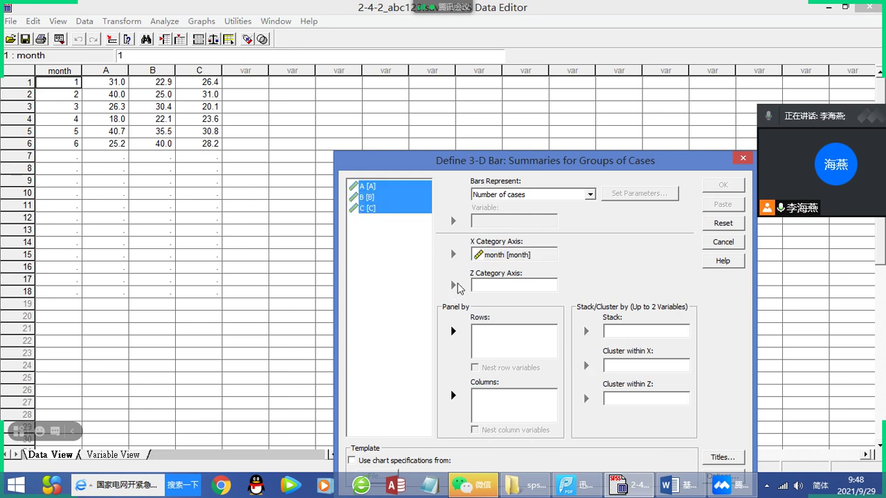
left_click(453, 332)
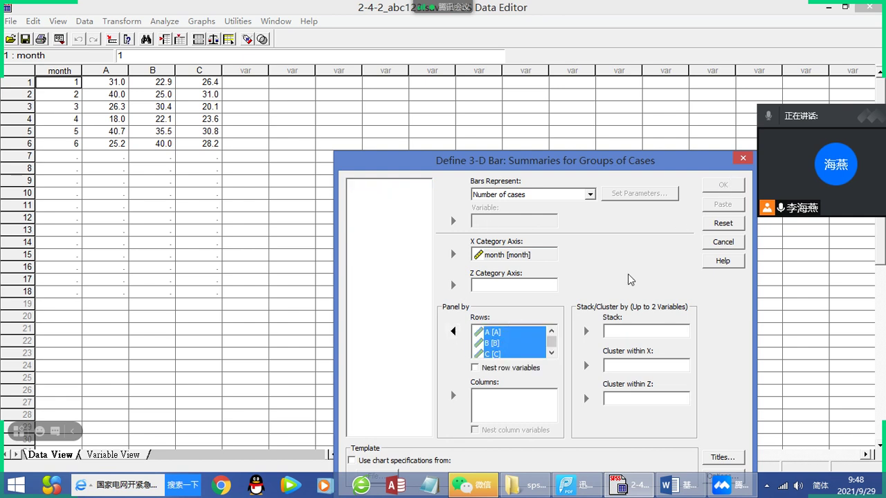
left_click(515, 415)
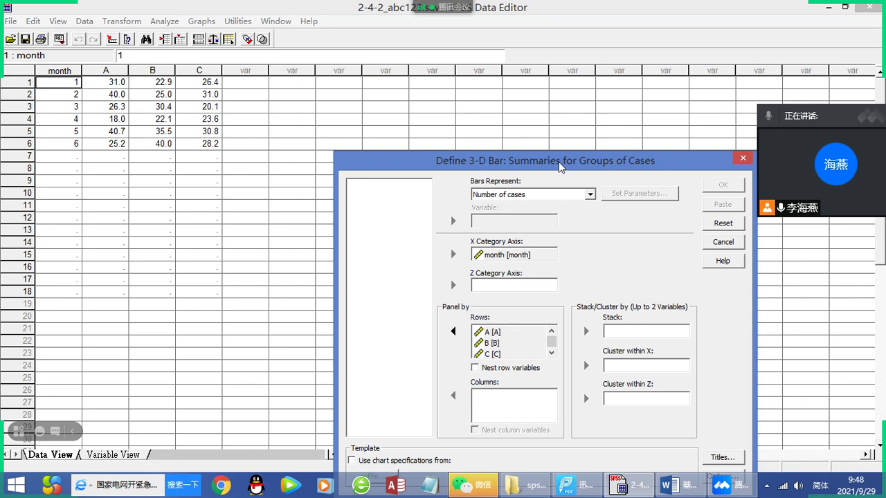
- Move month from the X category axis to the panel rows and take A, B and C out of the rows
left_click_drag(561, 163, 490, 132)
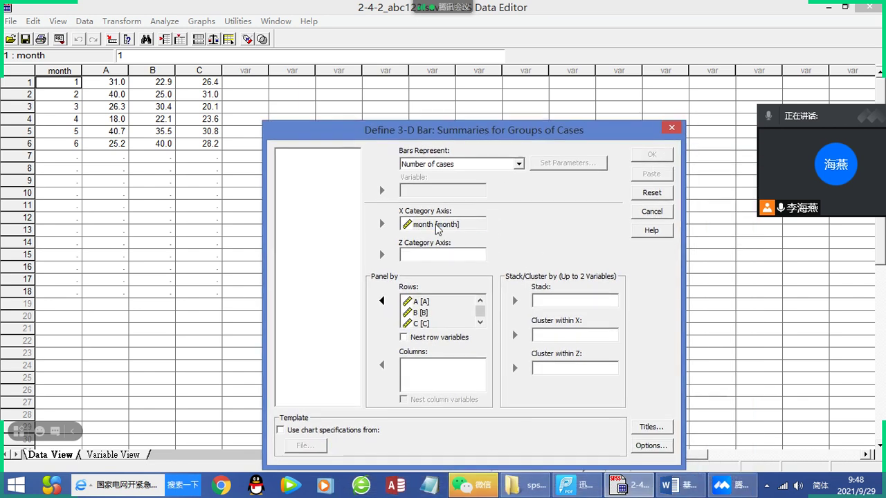
left_click(440, 224)
left_click(383, 223)
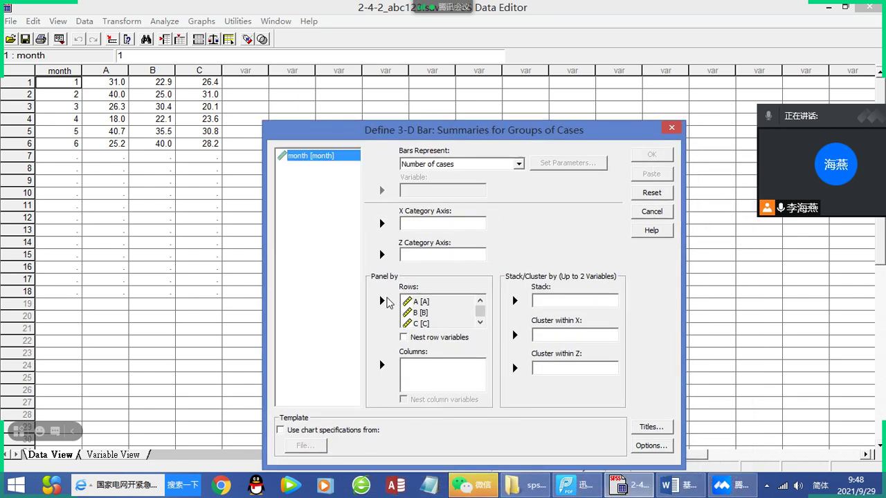
left_click(383, 302)
left_click_drag(429, 301, 432, 325)
left_click(381, 301)
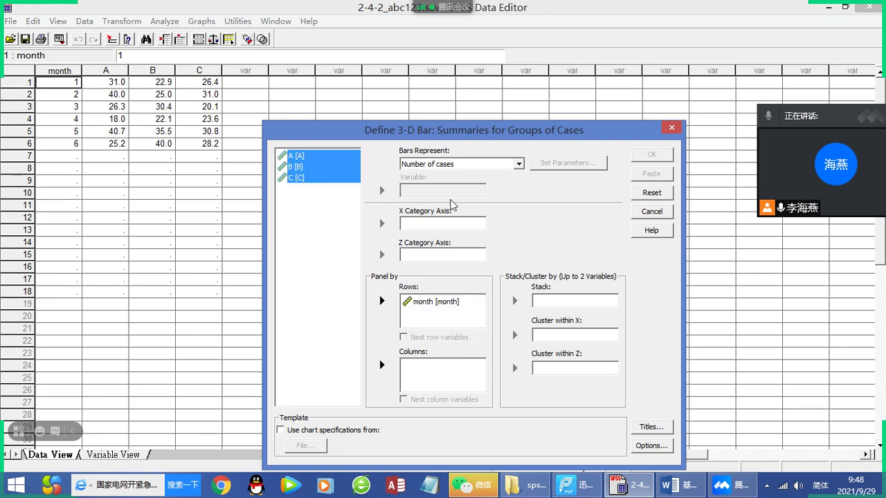
- Set the 3-D bars to represent the mean of values and try selecting A, B and C as their variable
left_click(461, 164)
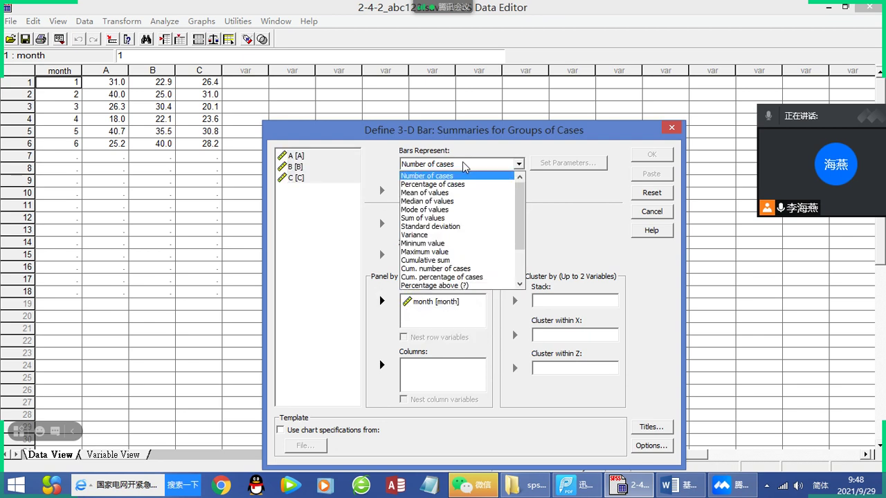
left_click(458, 193)
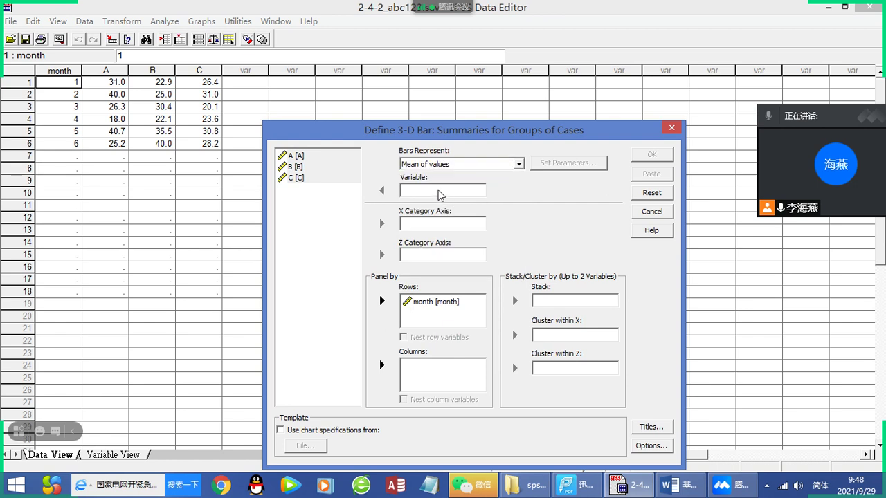
left_click(289, 156)
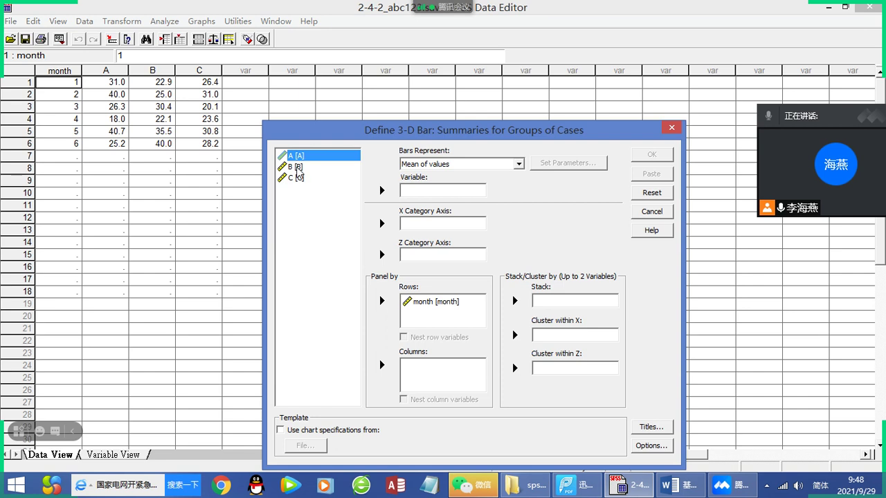
left_click(298, 178, "shift")
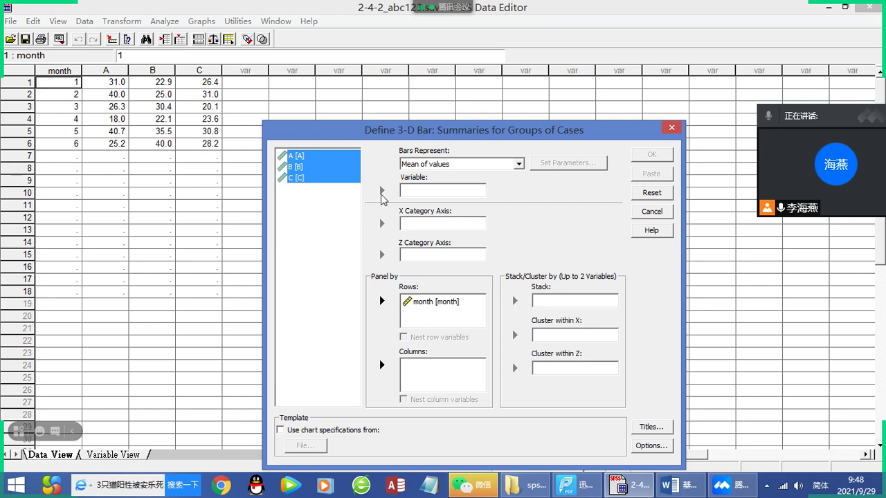
left_click(315, 197)
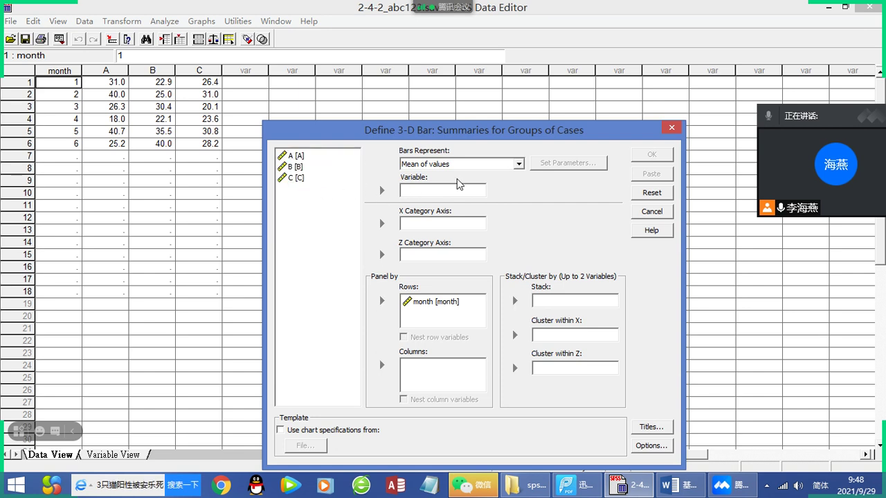
left_click(323, 168)
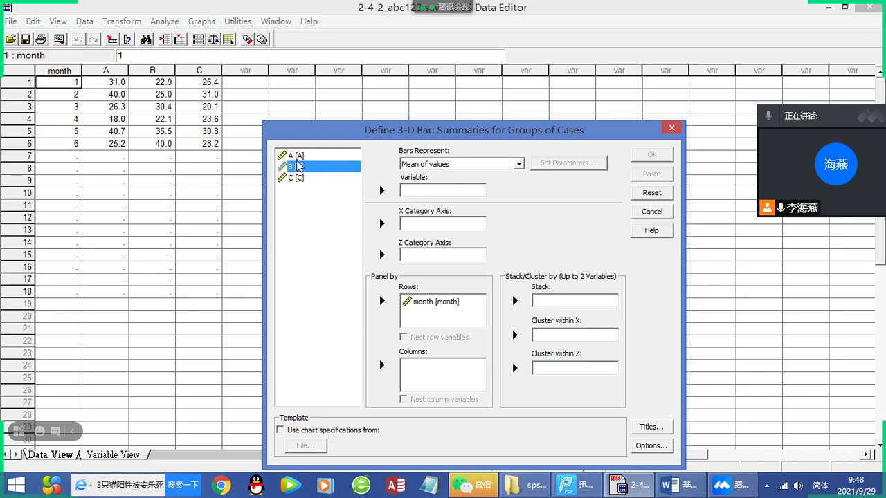
- Try month as the 3-D bar variable with A, B and C as panel rows, and abandon the chart definition
left_click(457, 311)
right_click(448, 309)
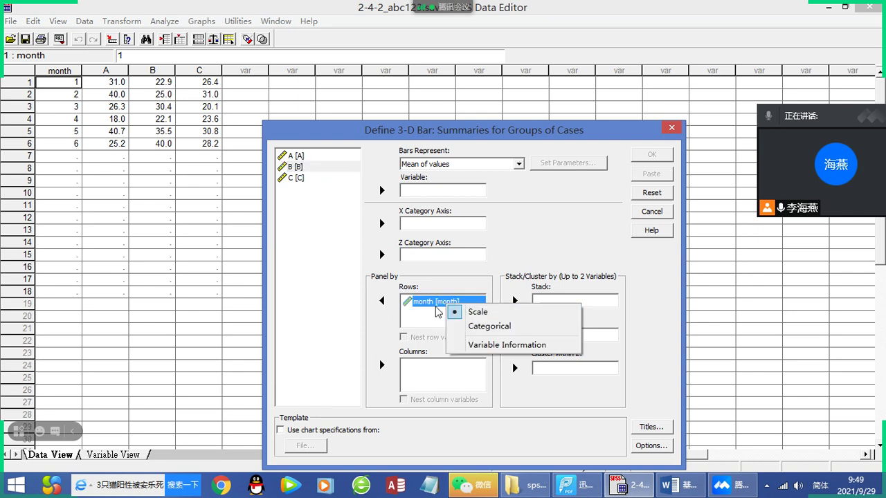
left_click(432, 306)
left_click(382, 301)
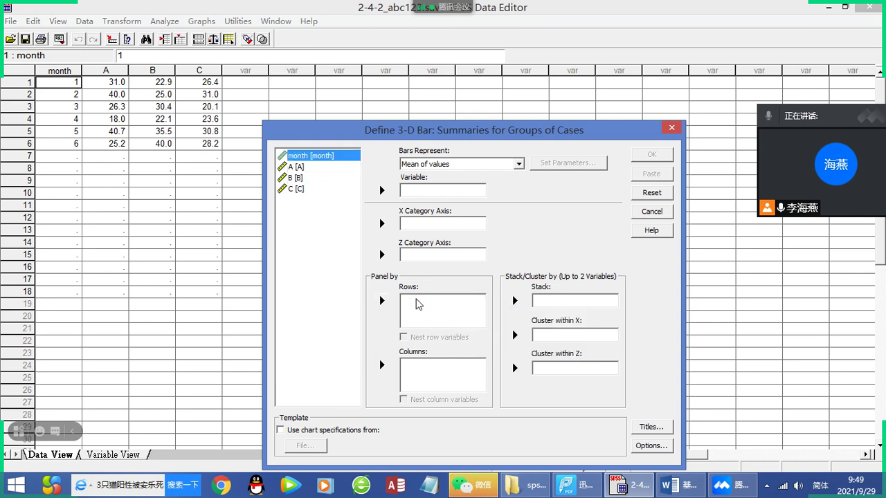
left_click(381, 190)
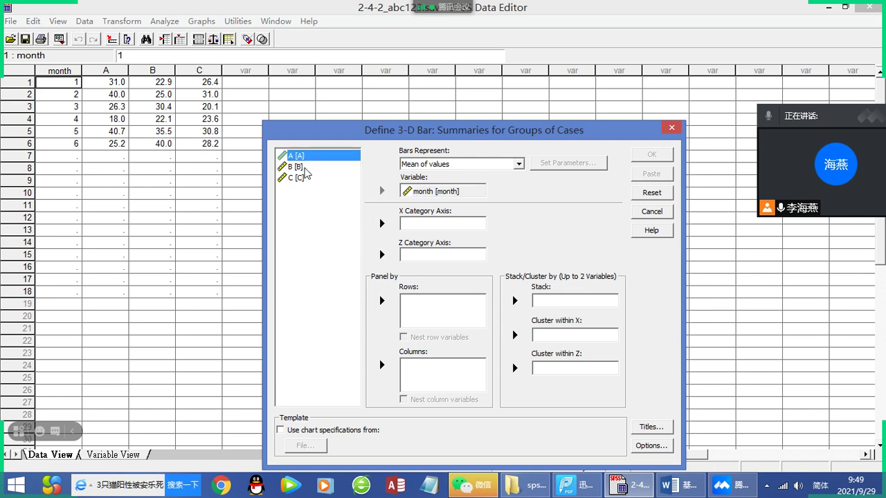
left_click(299, 178, "shift")
left_click(381, 301)
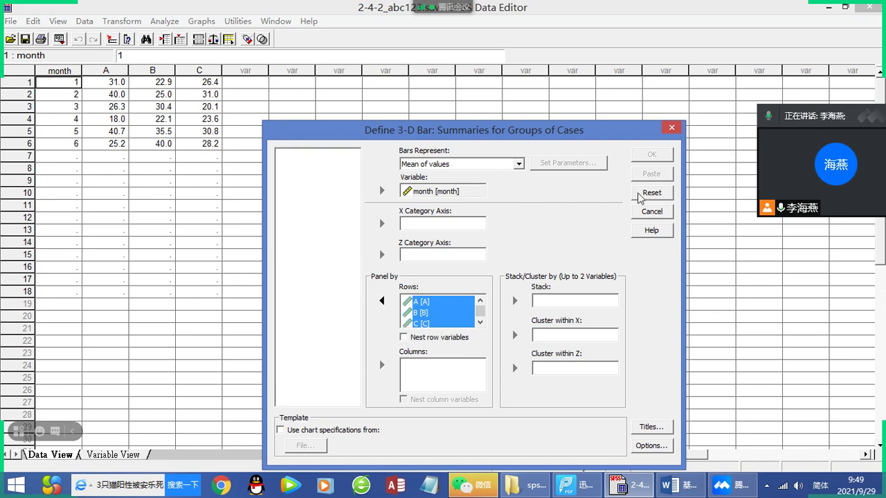
left_click(671, 127)
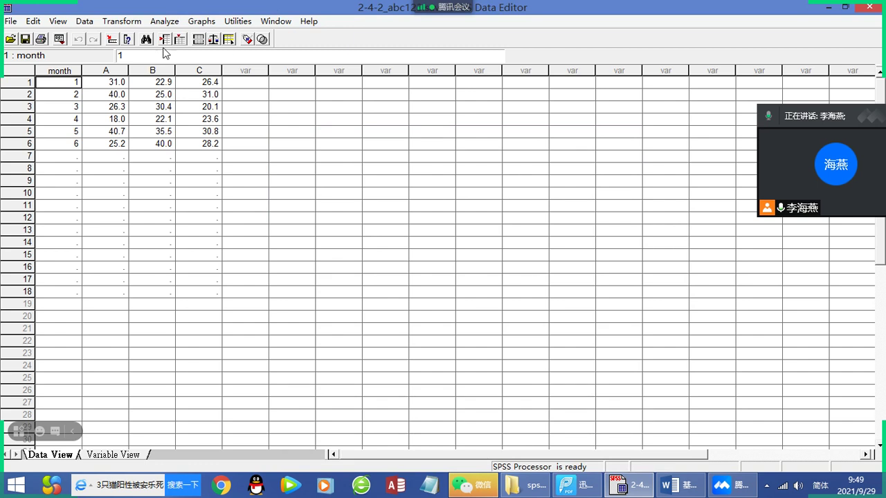
- Start defining a pie chart based on summaries for groups of cases
left_click(165, 21)
mouse_move(190, 127)
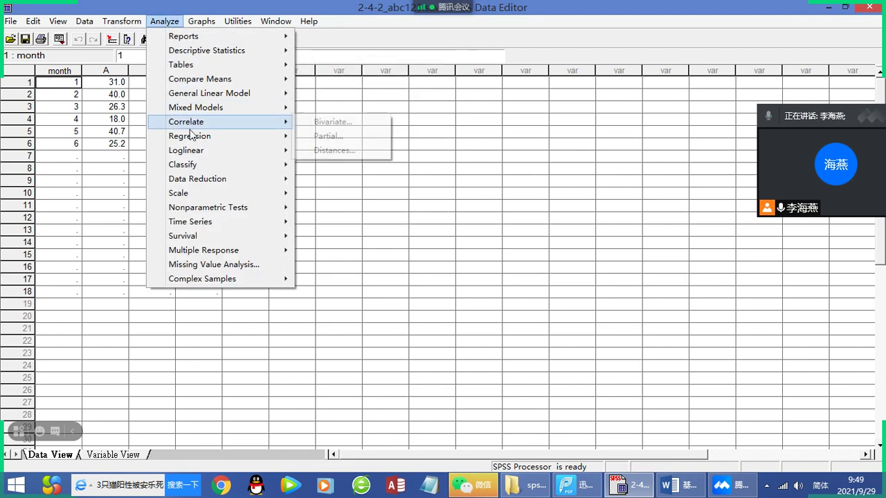
mouse_move(199, 21)
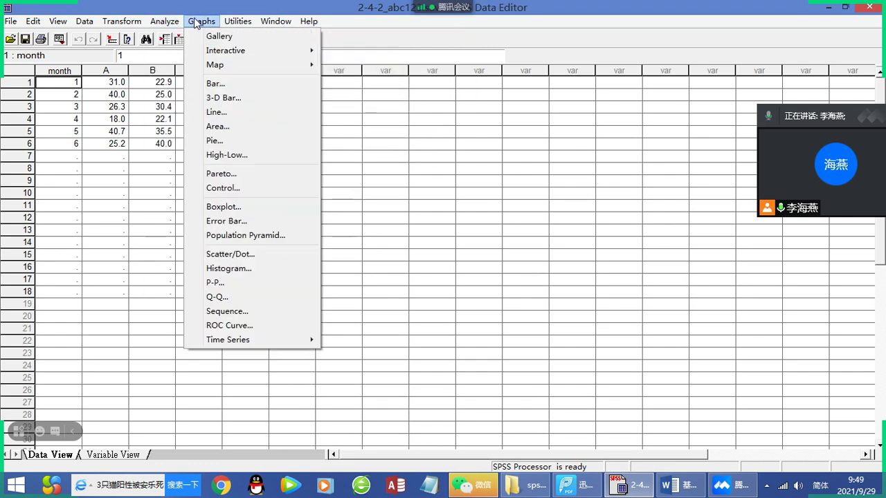
left_click(214, 141)
left_click_drag(441, 177, 492, 210)
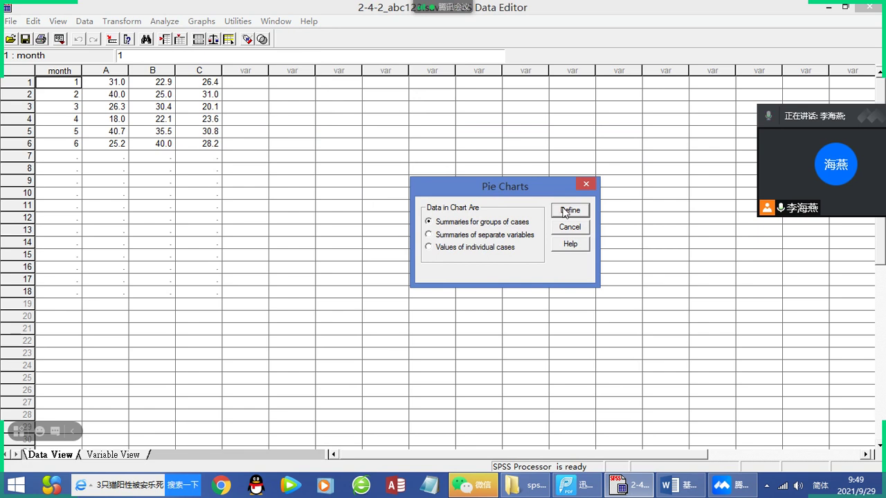
left_click(565, 211)
left_click_drag(460, 35, 512, 101)
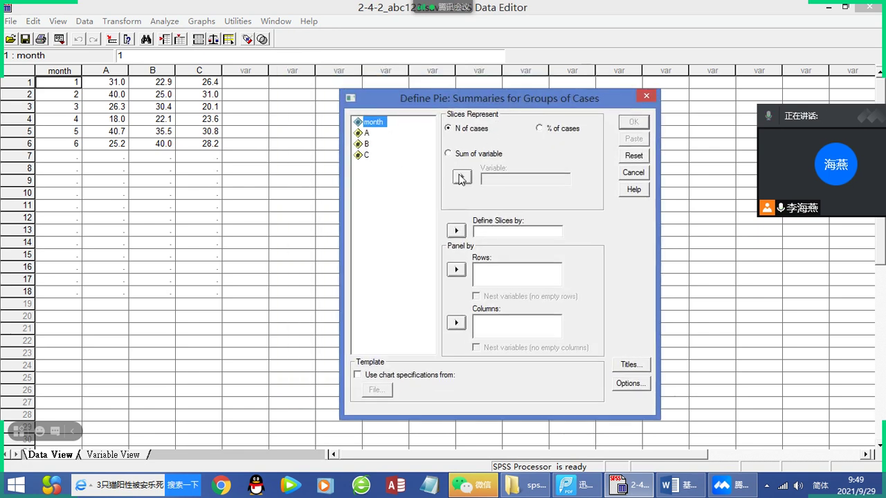
- Define the pie slices by month, panel the chart by A, B and C in rows, and generate it
left_click(456, 231)
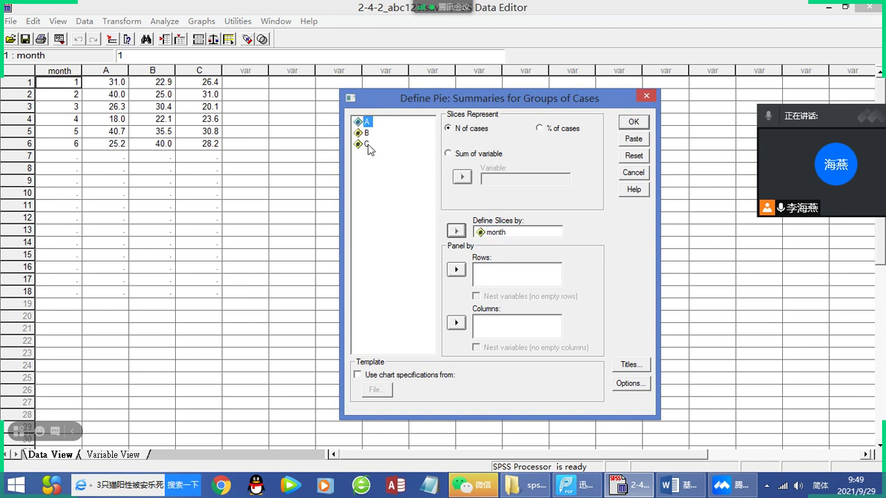
left_click_drag(367, 122, 375, 172)
left_click(456, 269)
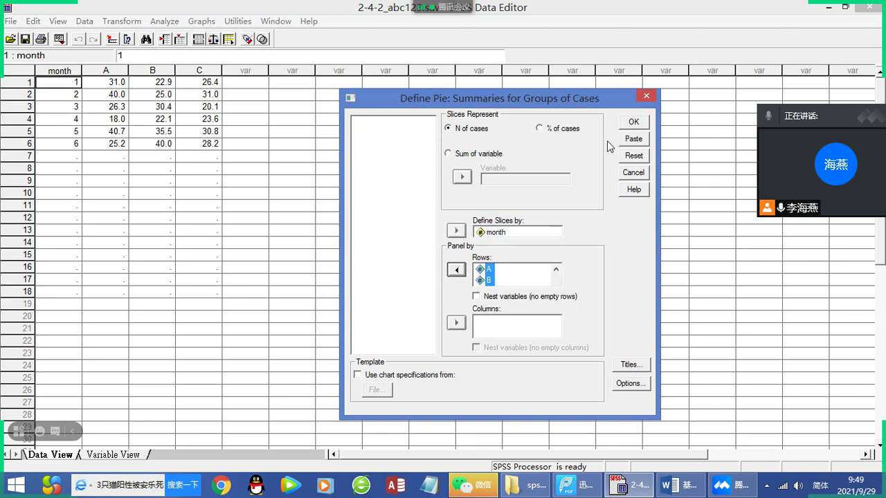
left_click(634, 121)
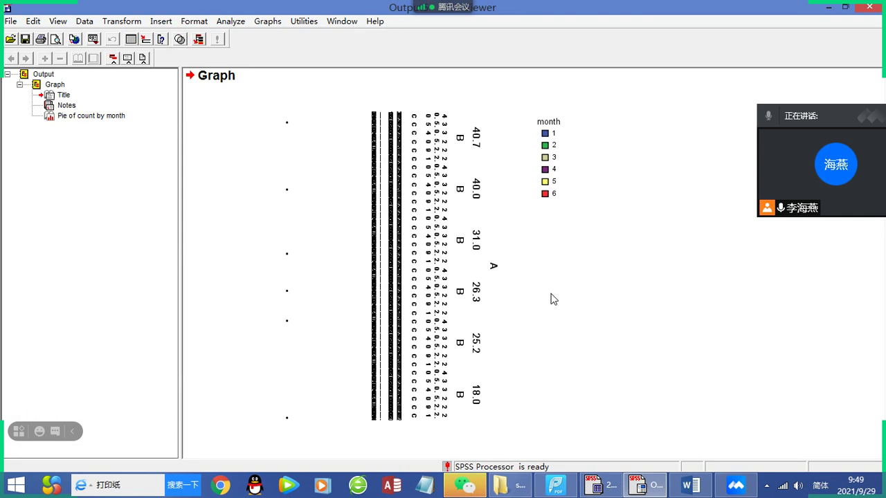
- Close the output containing the pie chart without saving it
left_click(510, 237)
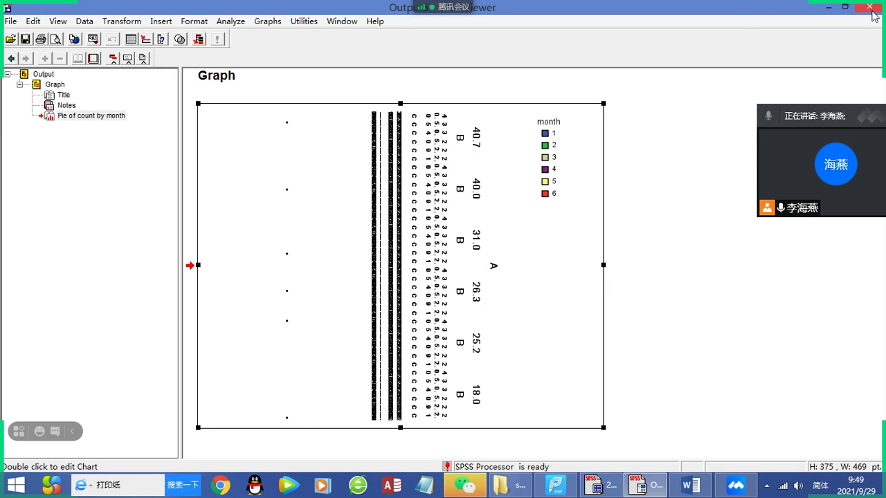
left_click(868, 7)
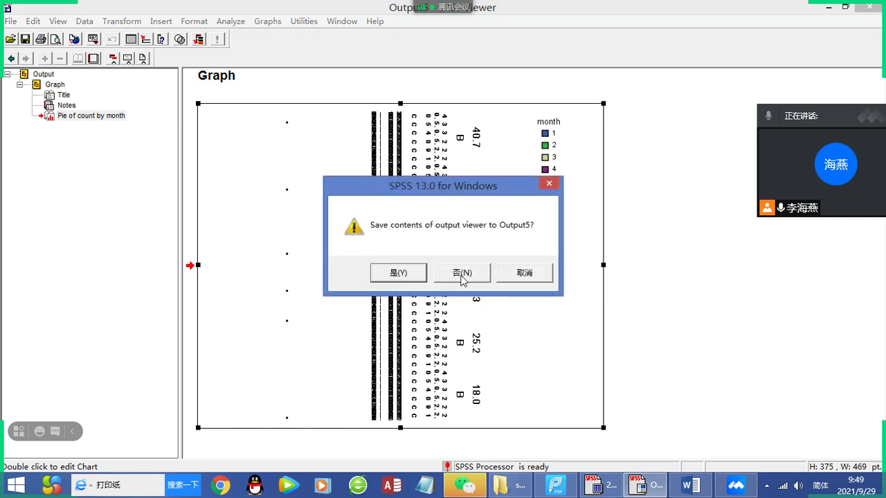
left_click(462, 272)
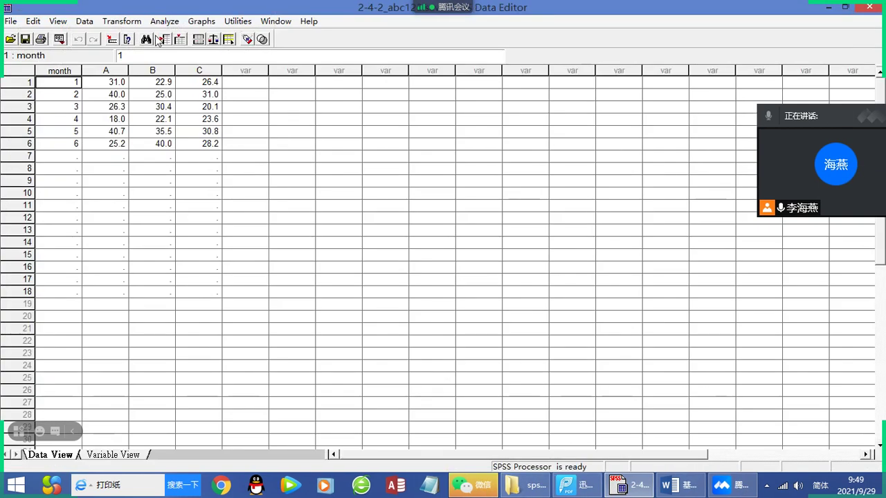
left_click(201, 20)
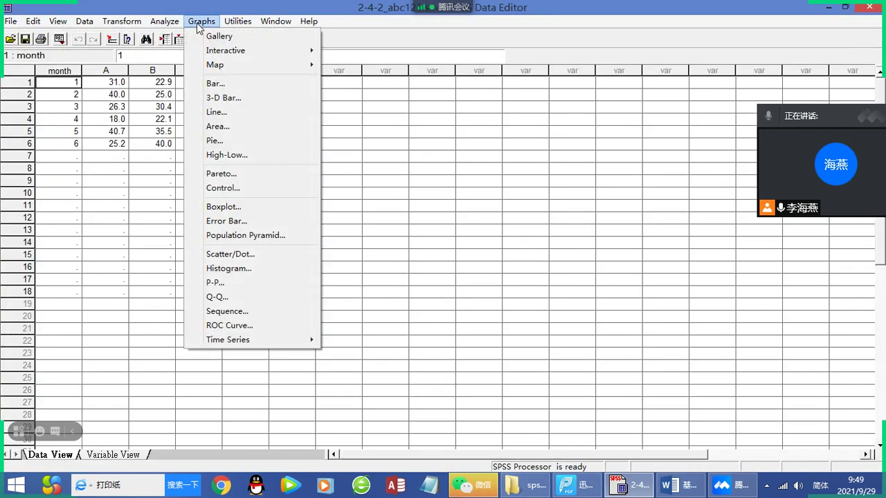
left_click(229, 127)
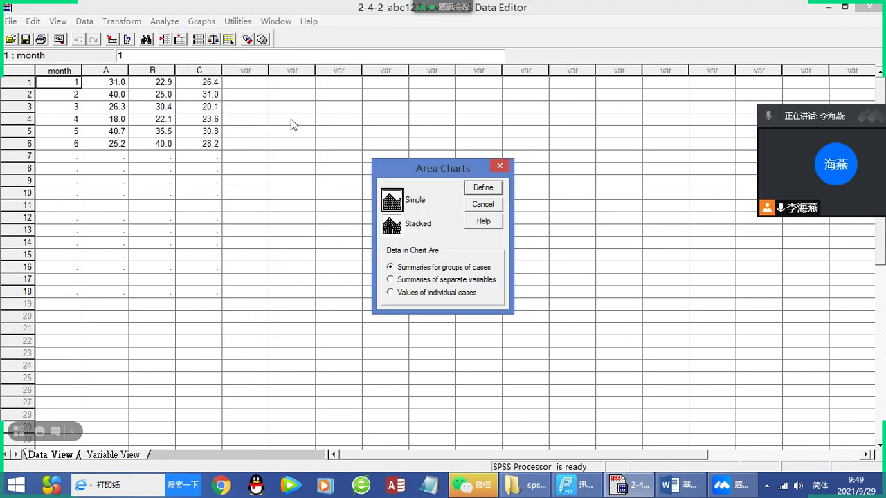
left_click_drag(425, 170, 476, 143)
left_click(440, 176)
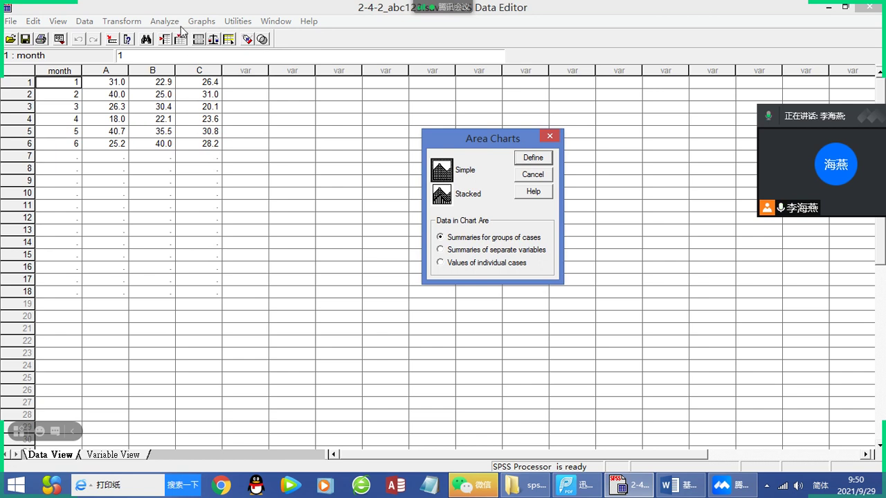
left_click(542, 159)
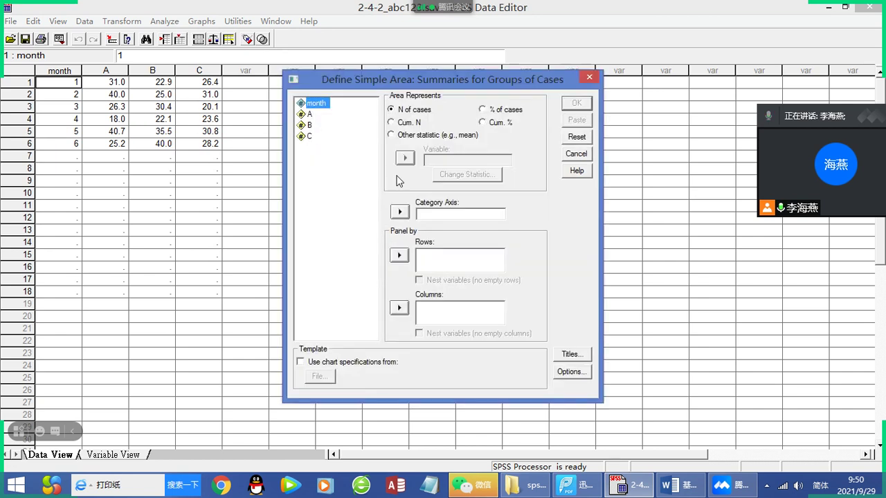
left_click(589, 76)
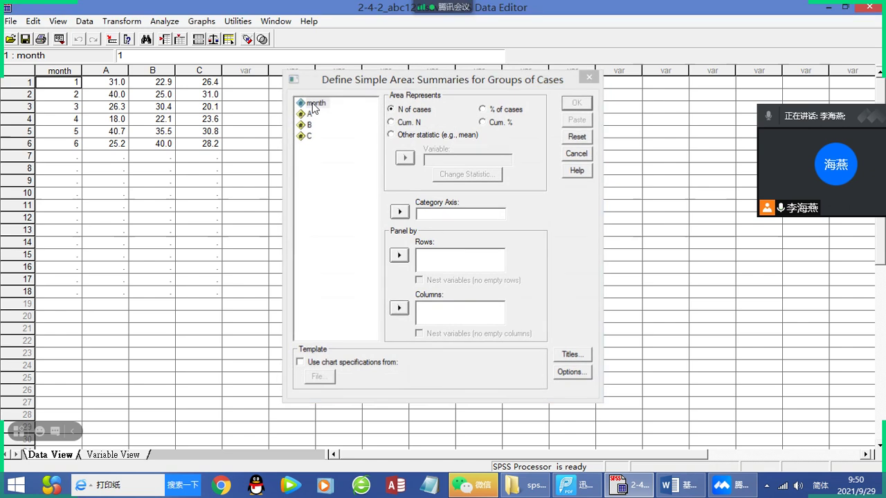
- Start defining a stacked area chart based on summaries for groups of cases
left_click(173, 25)
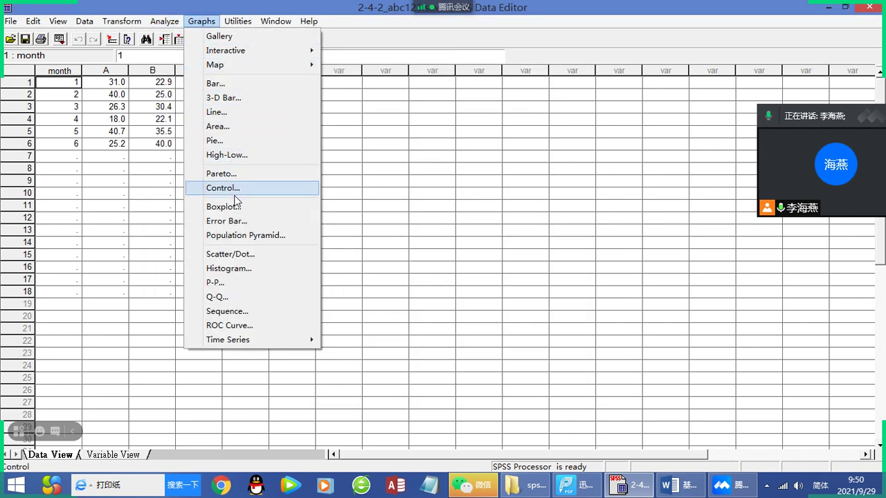
left_click(232, 130)
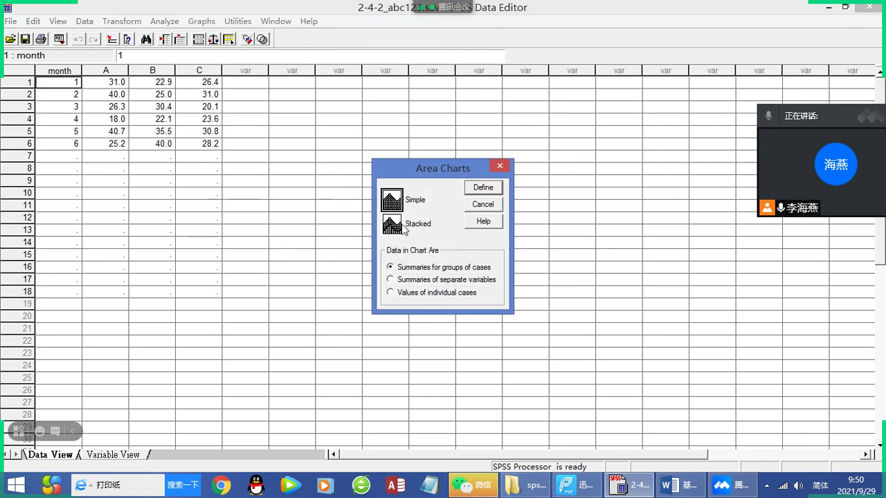
left_click(404, 227)
left_click(483, 187)
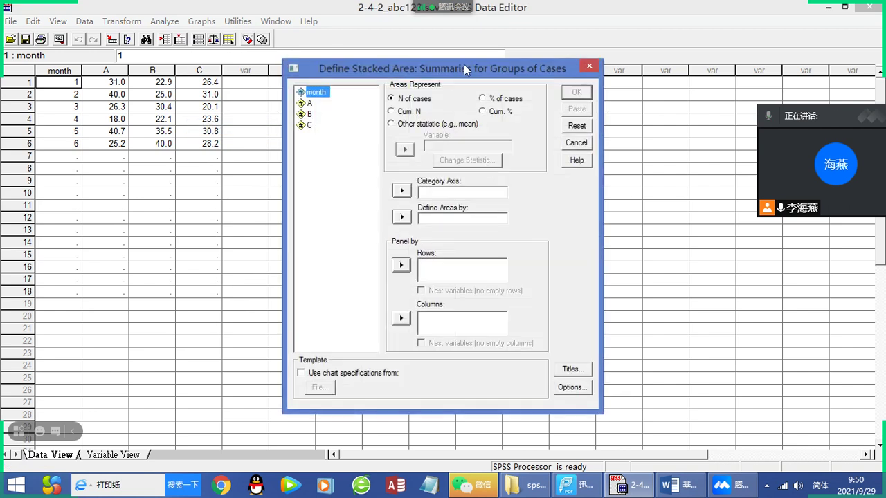
left_click_drag(464, 65, 533, 97)
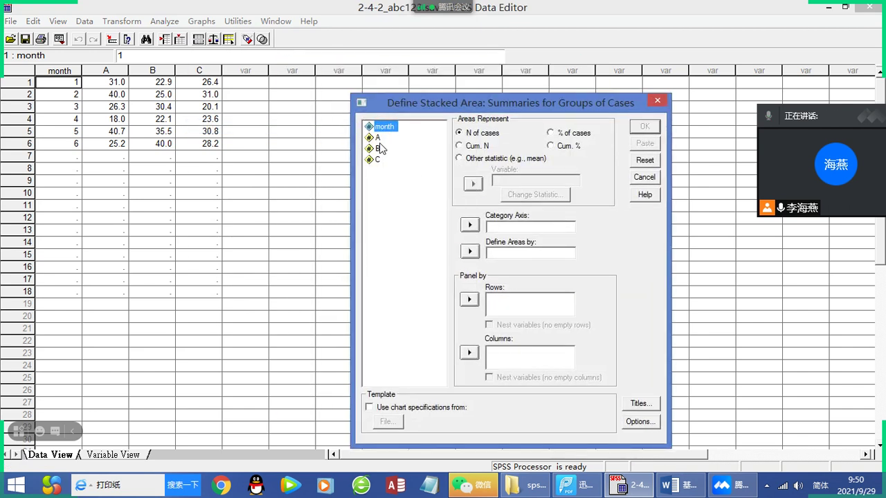
- Put month on the category axis, define the stacked areas by A, and generate the area chart
left_click(469, 224)
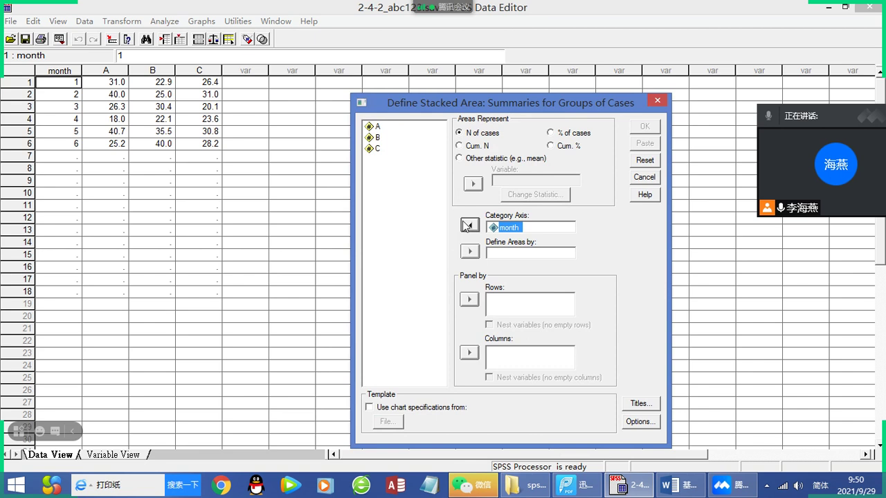
left_click(376, 126)
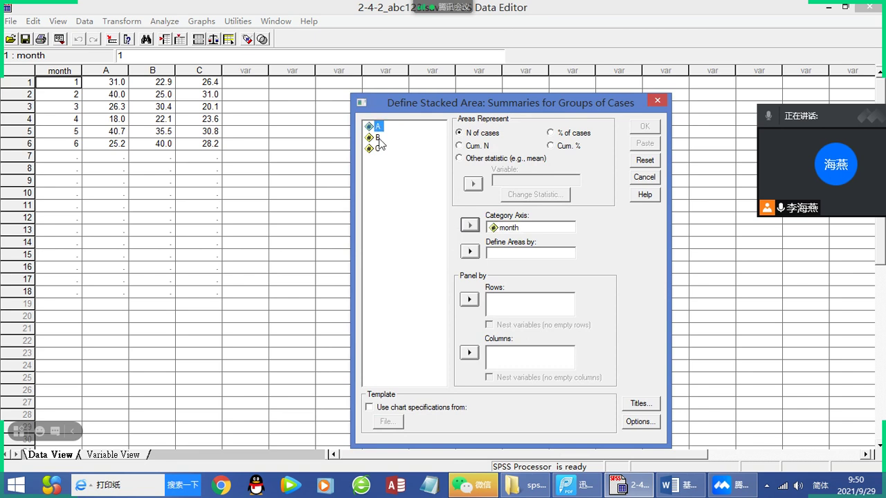
left_click(376, 149, "shift")
left_click(470, 252)
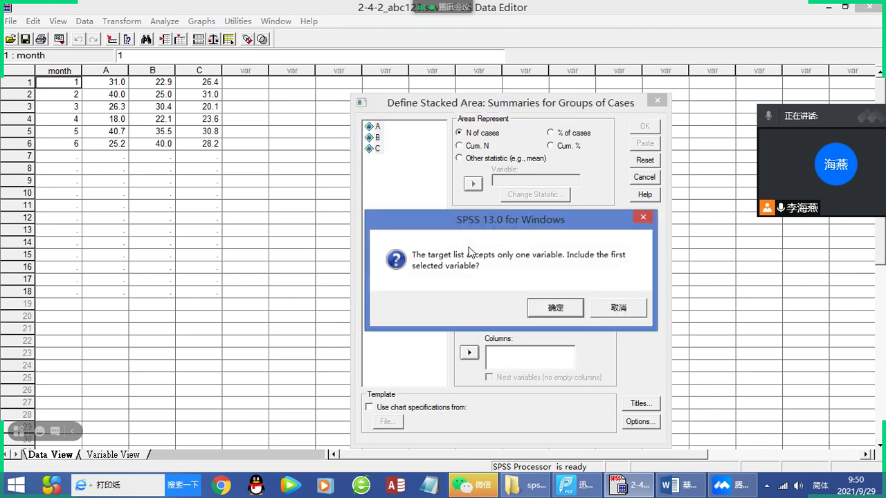
left_click(557, 309)
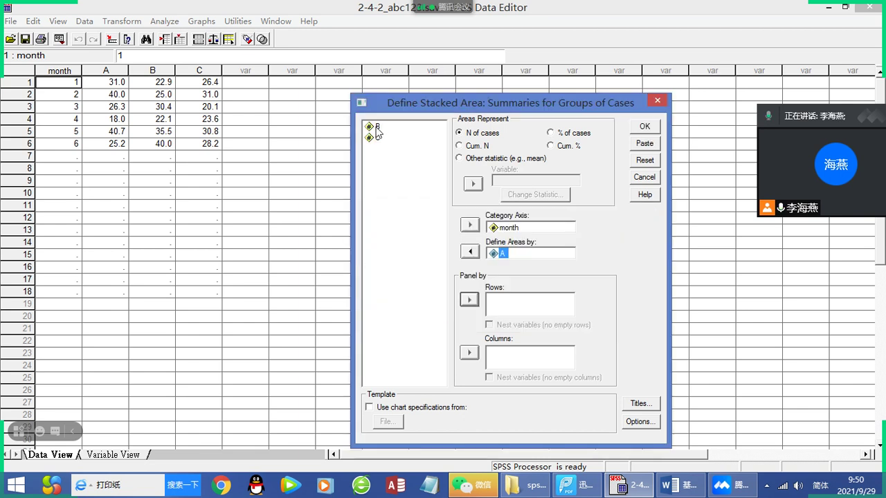
left_click(644, 127)
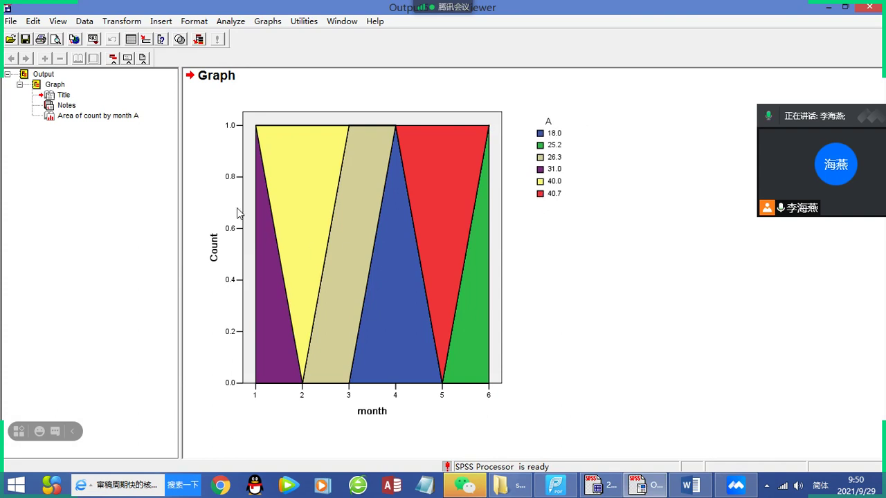
- Close the output containing the stacked area chart without saving it
left_click(845, 6)
left_click_drag(477, 55, 521, 96)
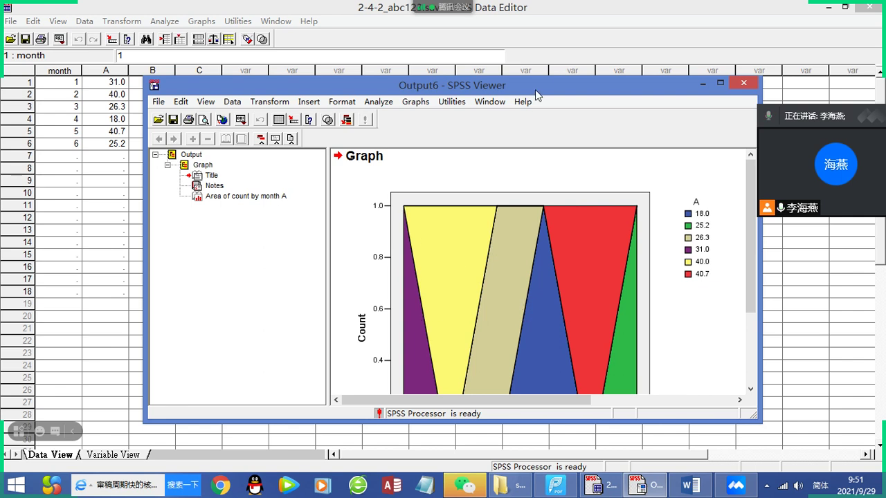
left_click(556, 229)
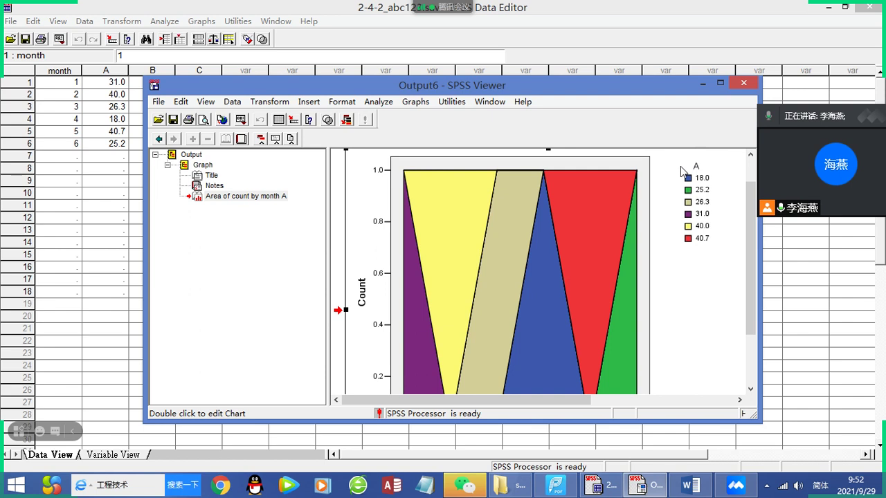
left_click(743, 83)
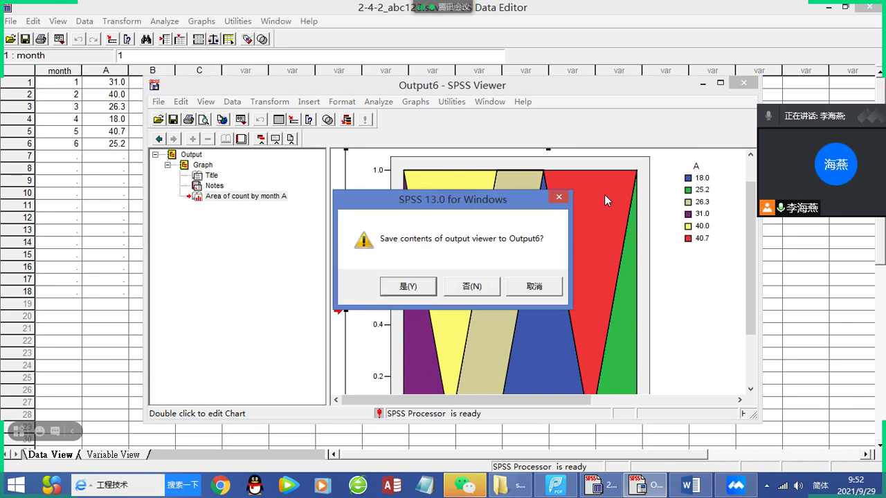
left_click(472, 289)
left_click(198, 243)
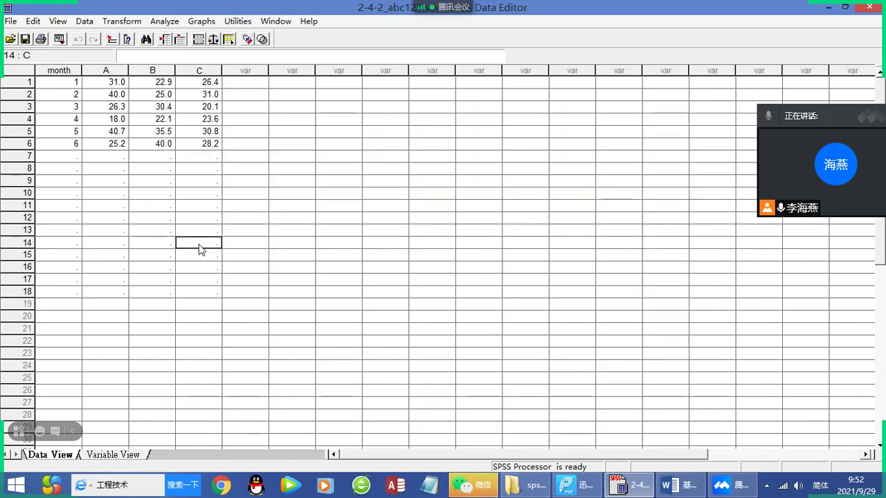
- Start defining a simple scatterplot for the monthly data
left_click(201, 20)
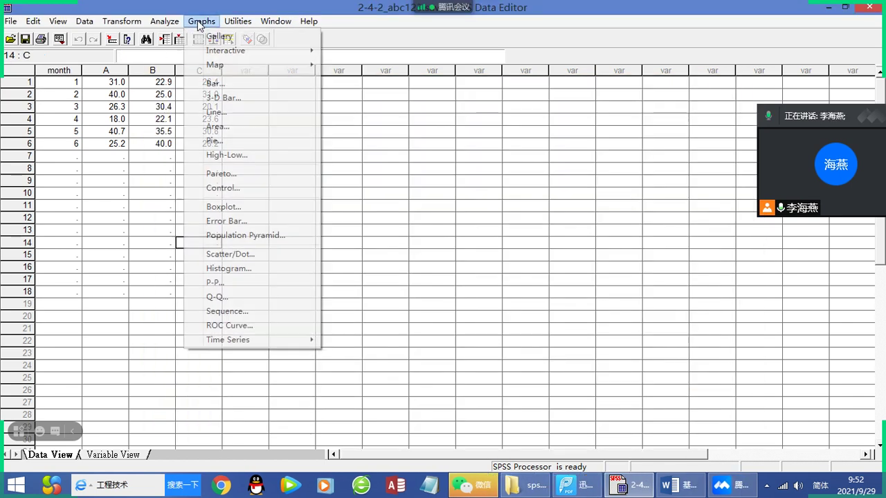
mouse_move(164, 21)
mouse_move(202, 21)
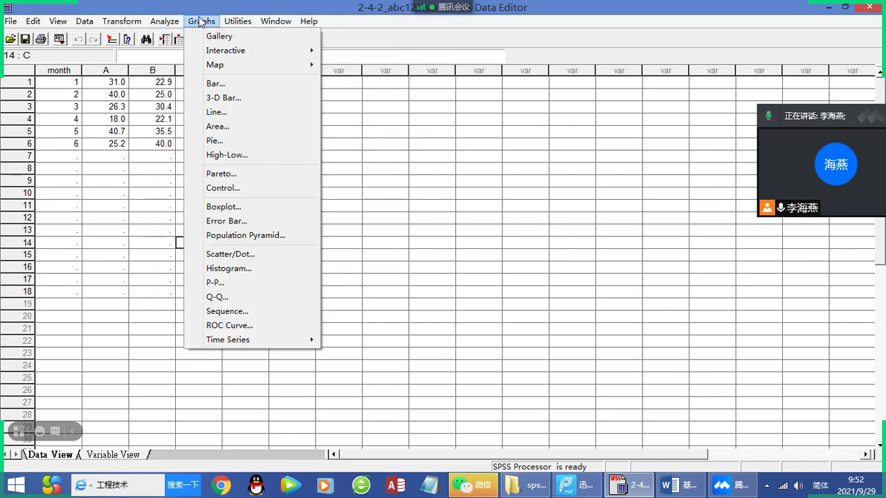
left_click(230, 254)
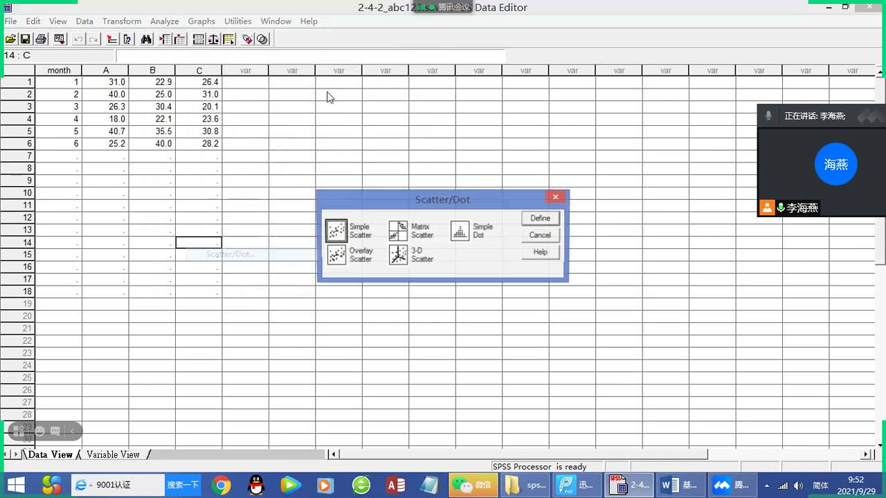
left_click_drag(413, 184, 492, 184)
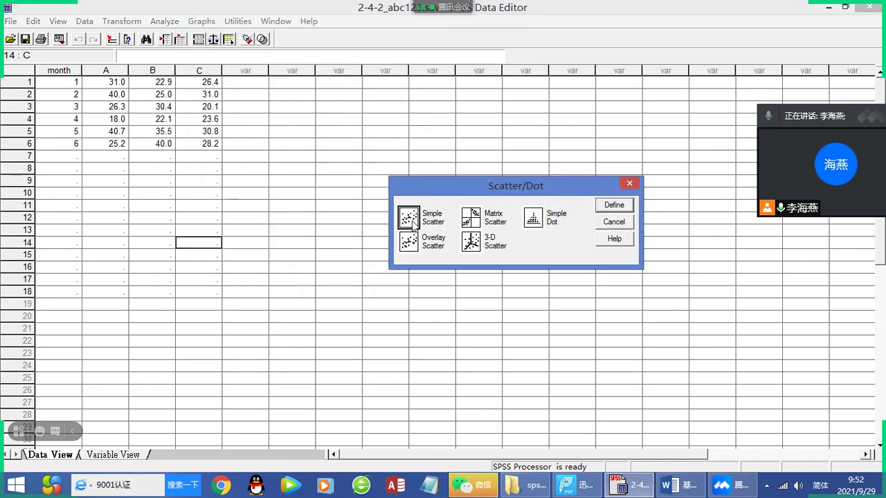
left_click(613, 205)
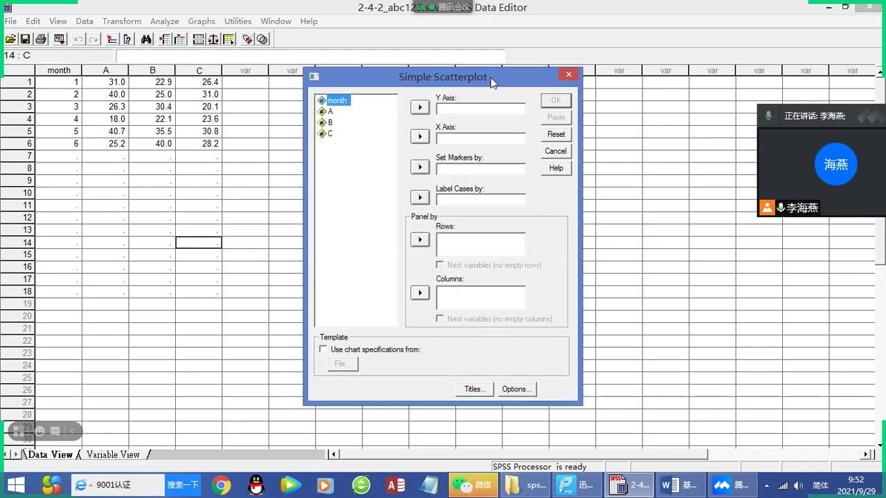
- Put C on the Y axis and month on the X axis, generate the scatterplot, and maximize its output window
left_click_drag(492, 78, 564, 104)
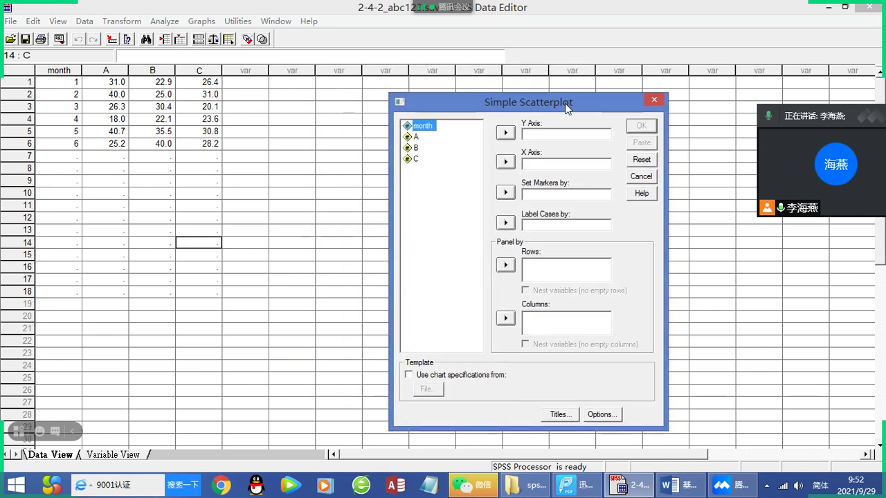
left_click(411, 161)
left_click(506, 133)
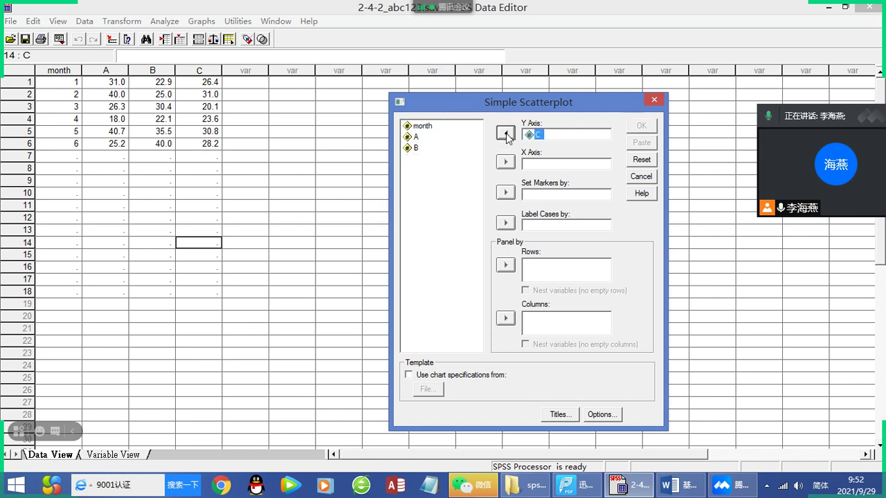
left_click(530, 165)
left_click(426, 126)
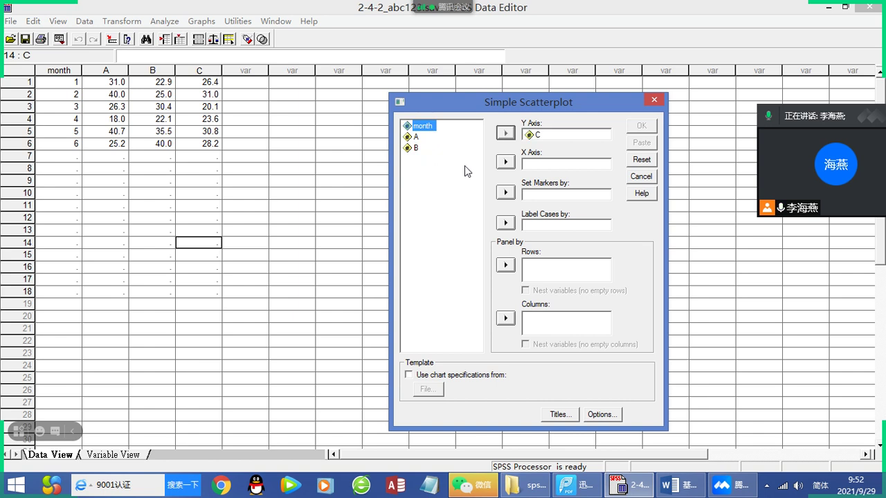
left_click(506, 162)
left_click(640, 127)
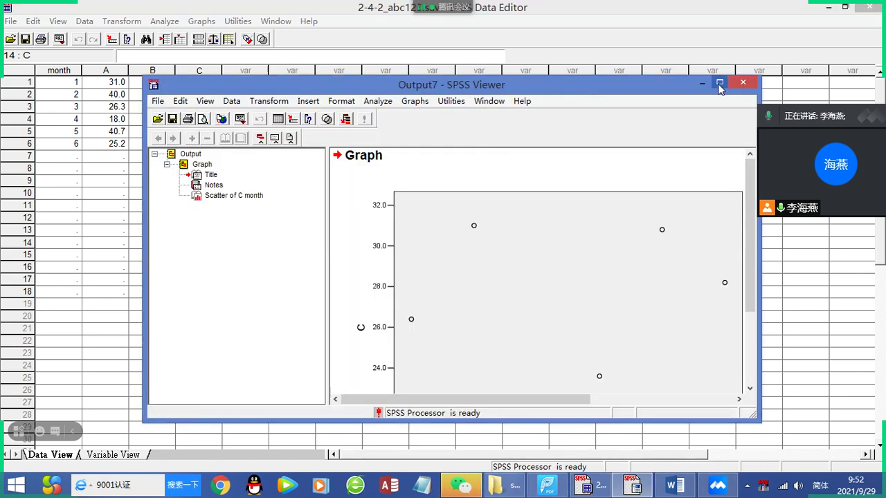
left_click(719, 83)
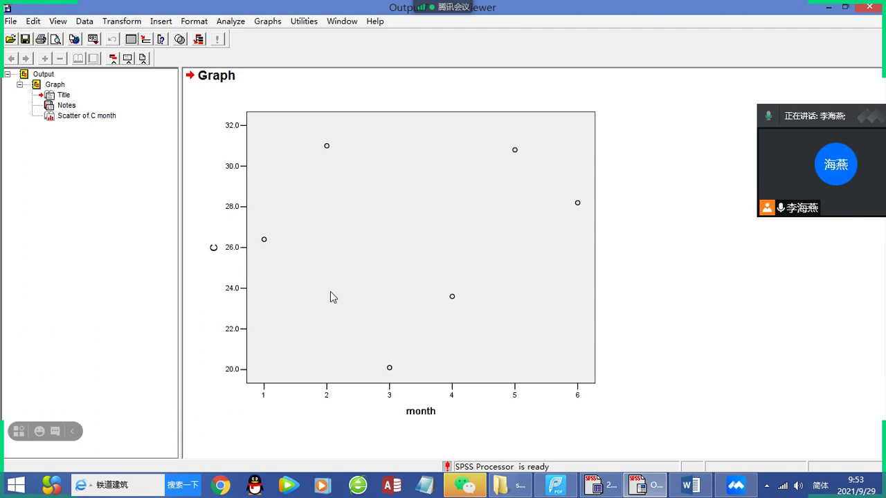
- Close the output containing the scatterplot of C by month without saving it
left_click(870, 9)
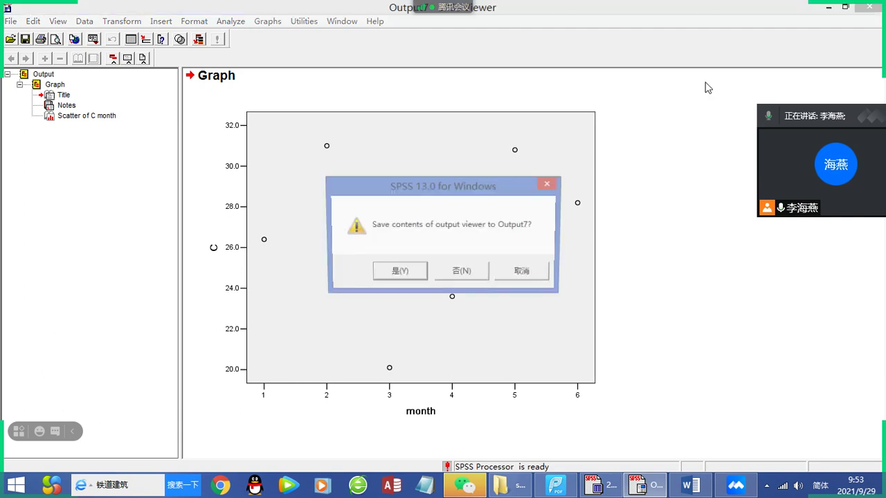
left_click(476, 272)
left_click(669, 281)
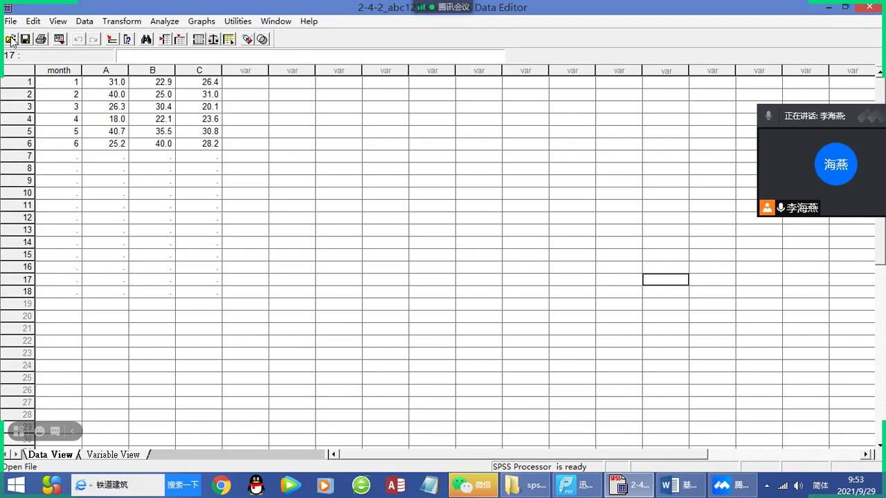
- Open the GDPSteel data file from the SPSSTest folder and widen the SteelComsuption column to fit its name on one line
left_click(11, 39)
left_click(407, 265)
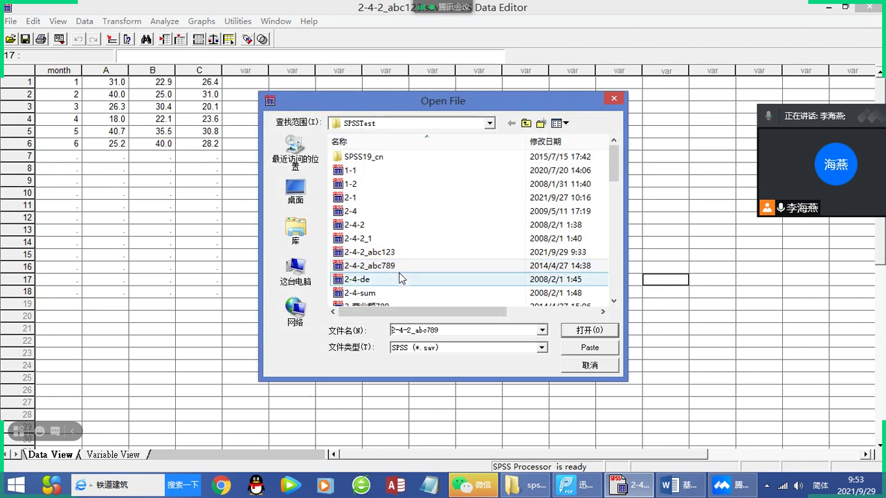
scroll(421, 267, "down", 2)
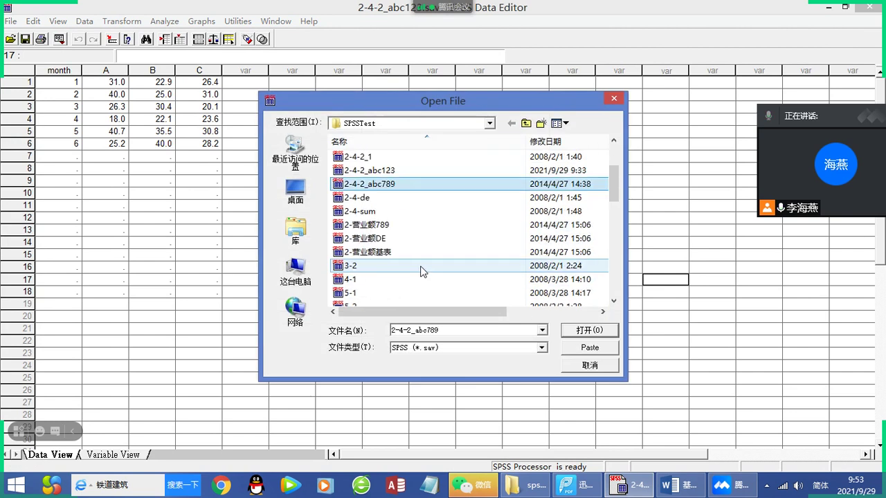
scroll(418, 267, "down", 6)
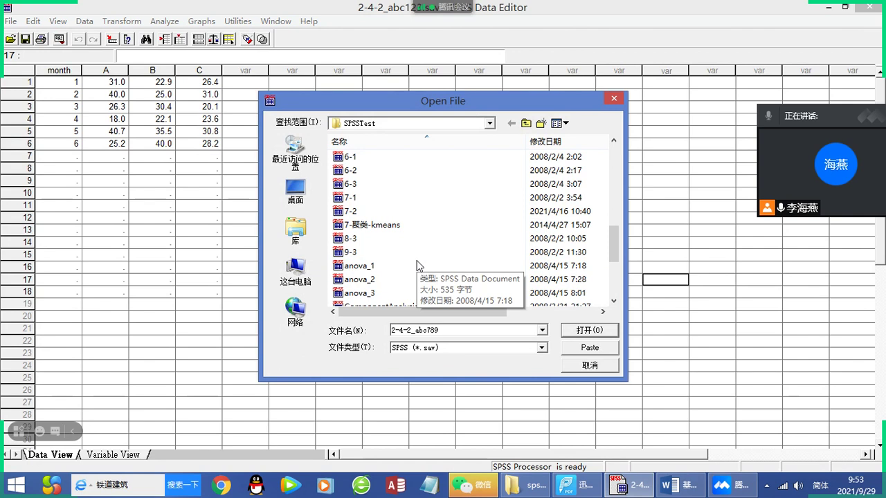
scroll(417, 266, "down", 1)
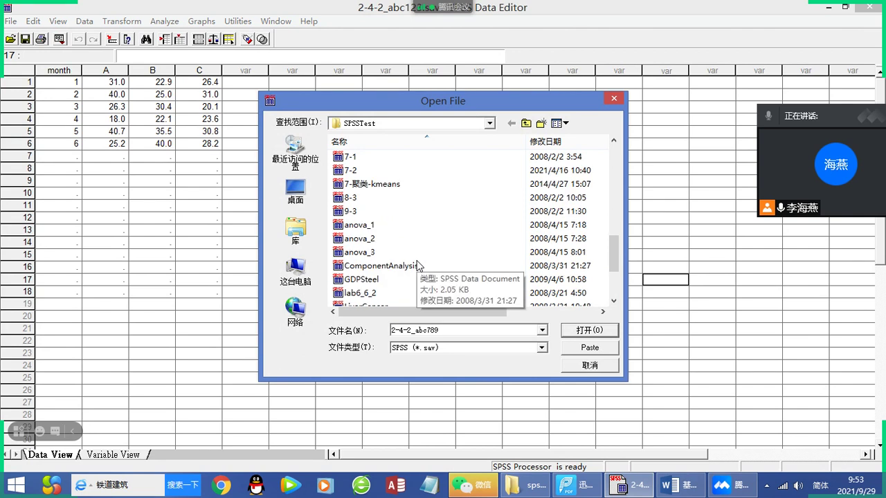
scroll(418, 266, "down", 1)
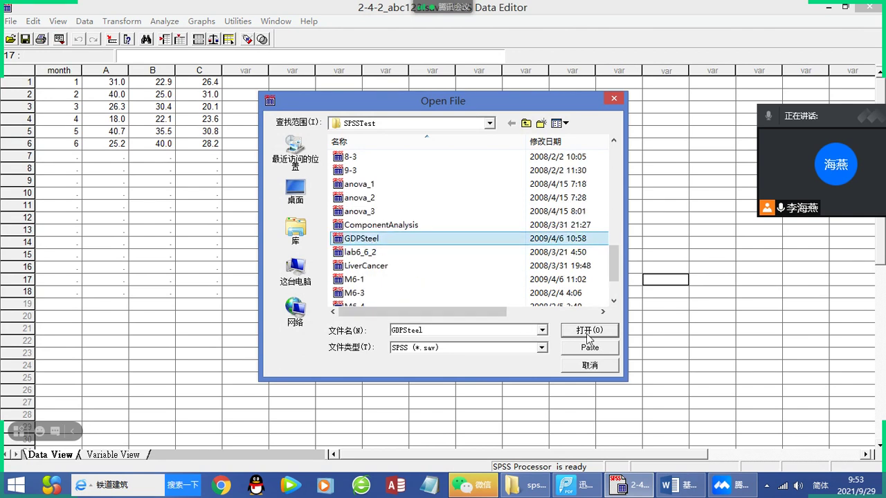
key("Return")
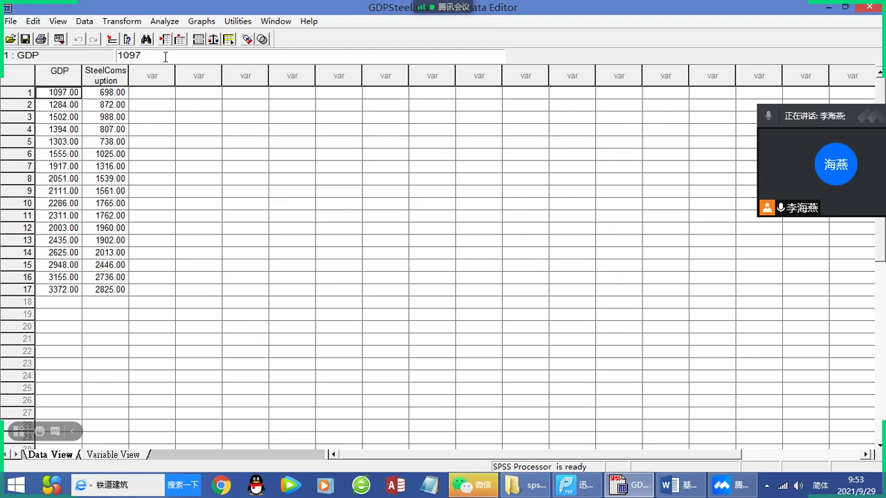
left_click_drag(128, 70, 187, 70)
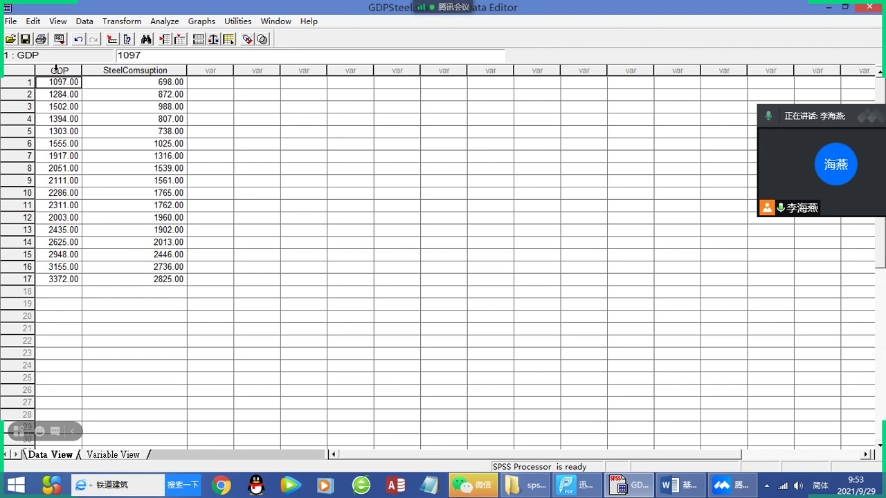
- Examine the GDP and SteelComsuption columns, comparing their paired values from the first row to the last
mouse_move(58, 70)
left_mouse_down()
mouse_move(131, 72)
mouse_move(55, 70)
left_mouse_up()
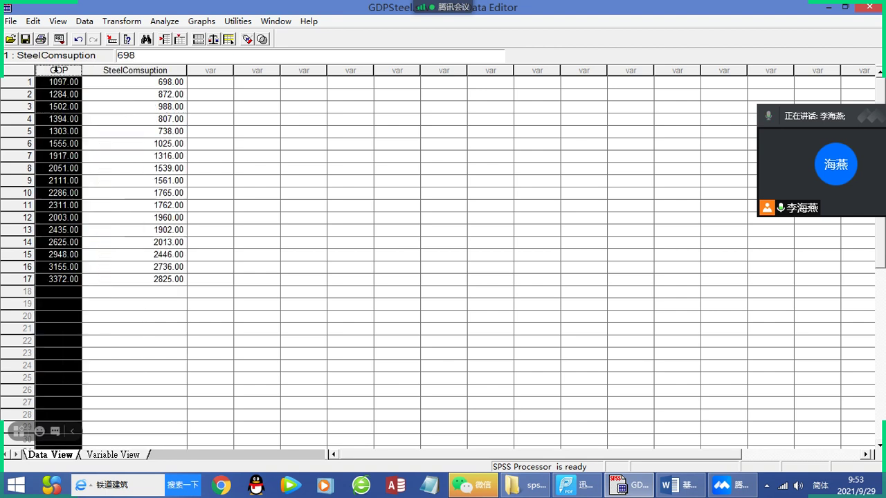
left_click(112, 71)
left_click(121, 90)
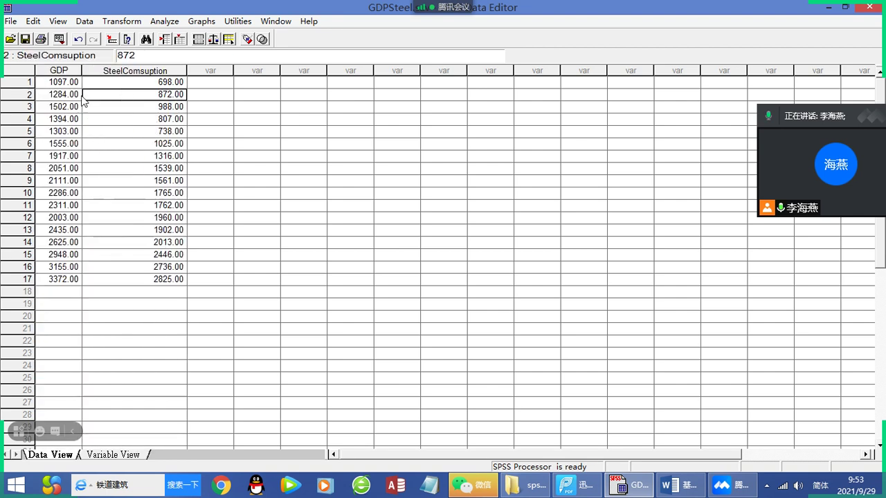
left_click(46, 83)
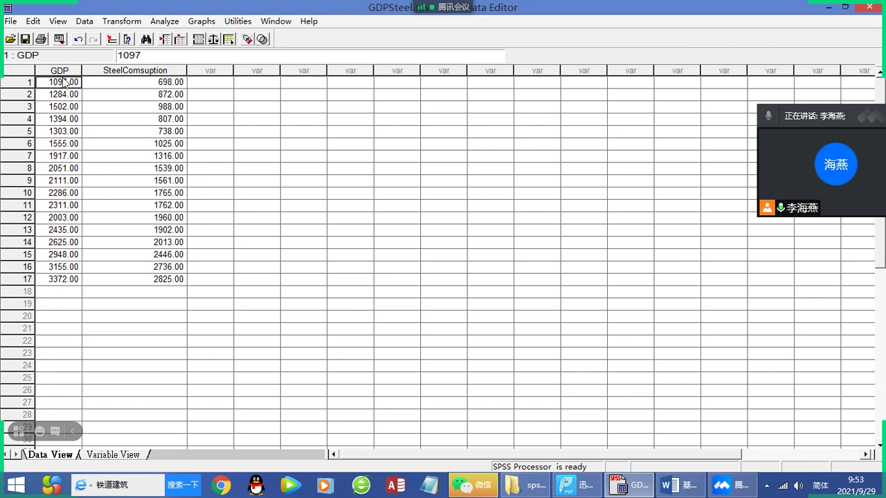
left_click(125, 82)
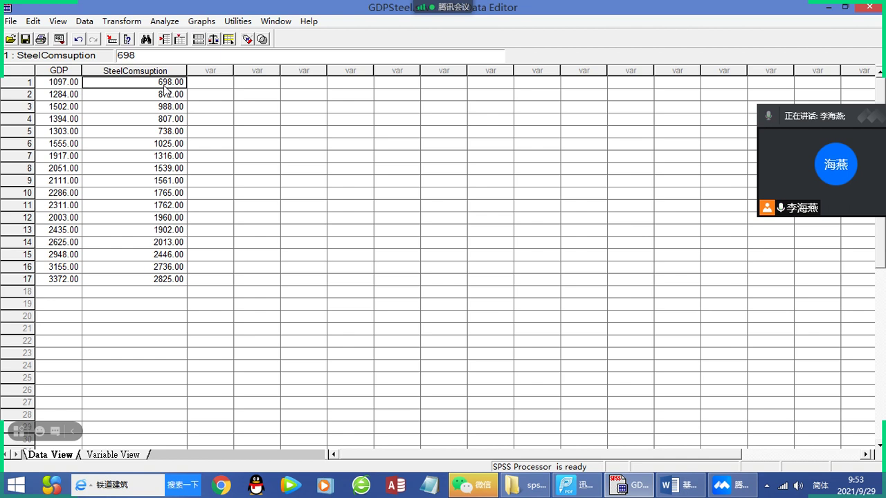
left_click(60, 157)
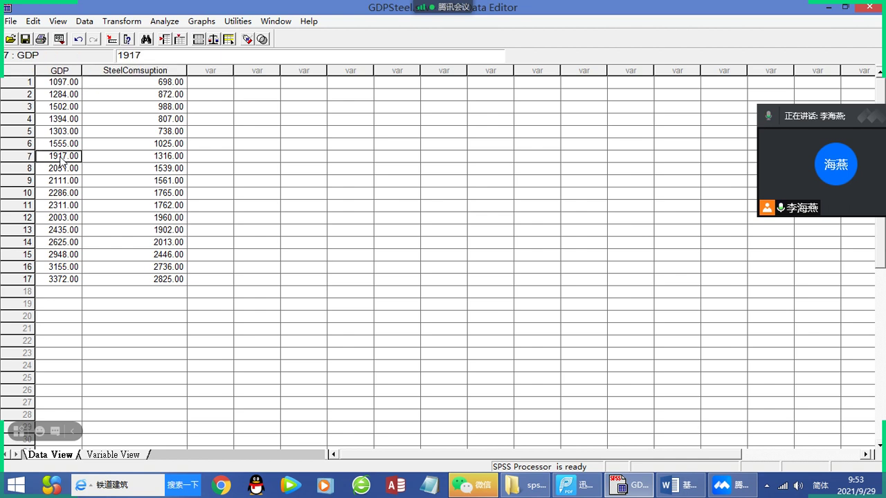
left_click_drag(61, 205, 62, 218)
left_click(61, 266)
left_click(57, 279)
left_click_drag(56, 279, 32, 83)
left_click_drag(54, 285, 18, 87)
left_click(57, 169)
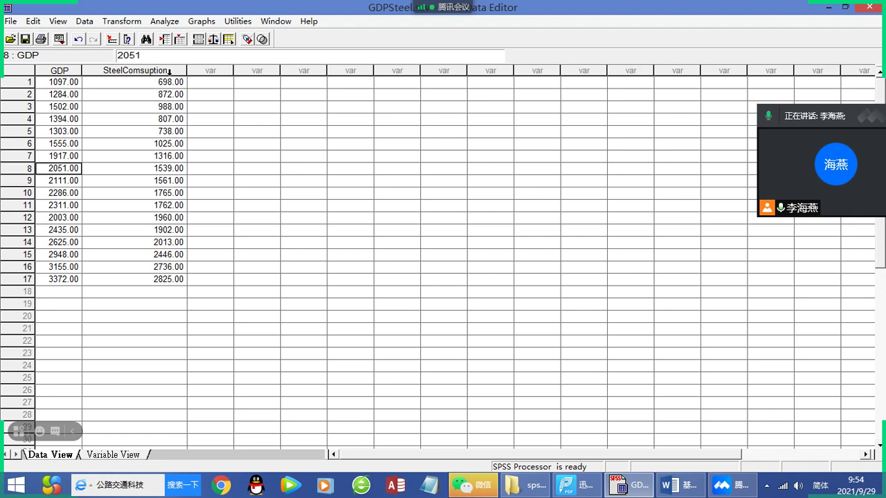
- Generate a simple scatterplot with SteelComsuption on the Y axis and GDP on the X axis
left_click(202, 22)
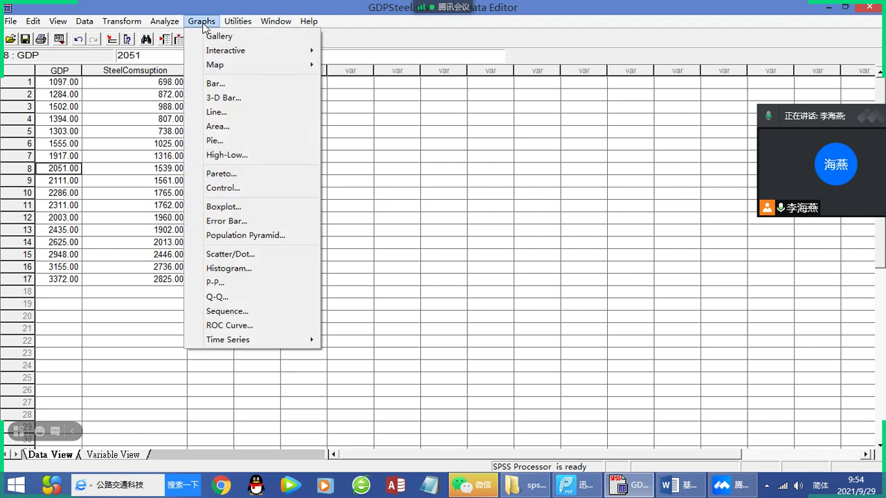
left_click(249, 254)
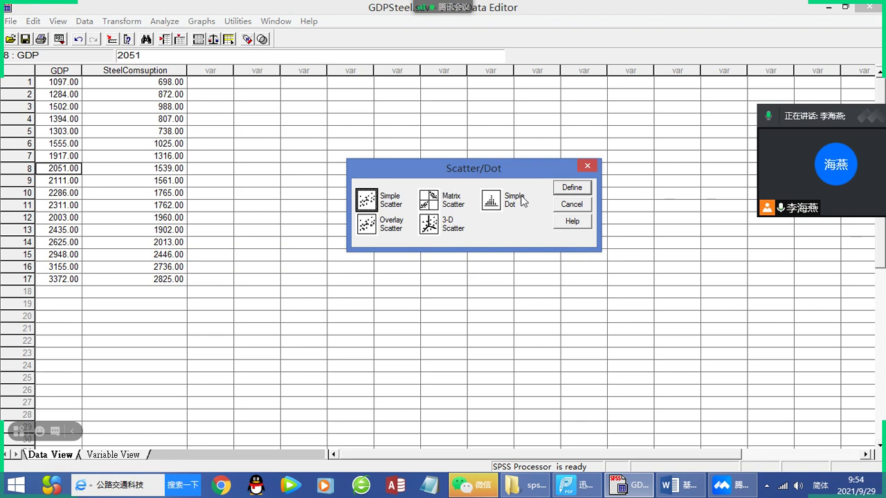
left_click(571, 188)
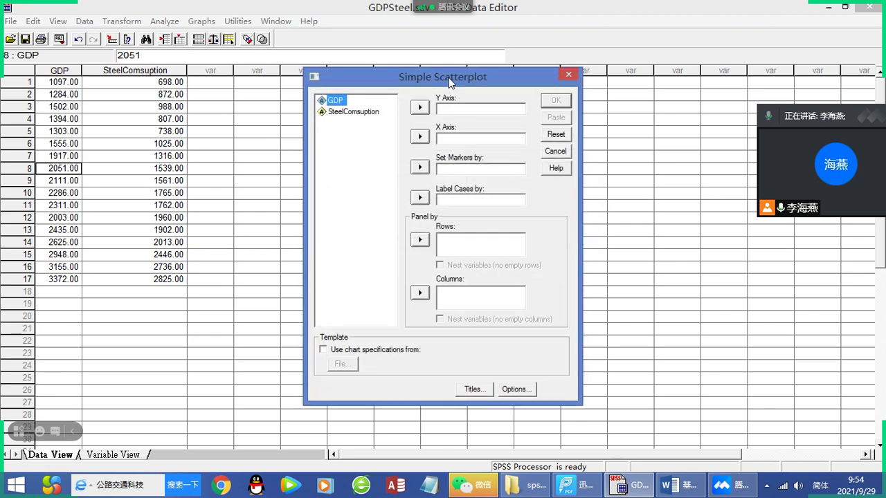
left_click_drag(452, 85, 490, 114)
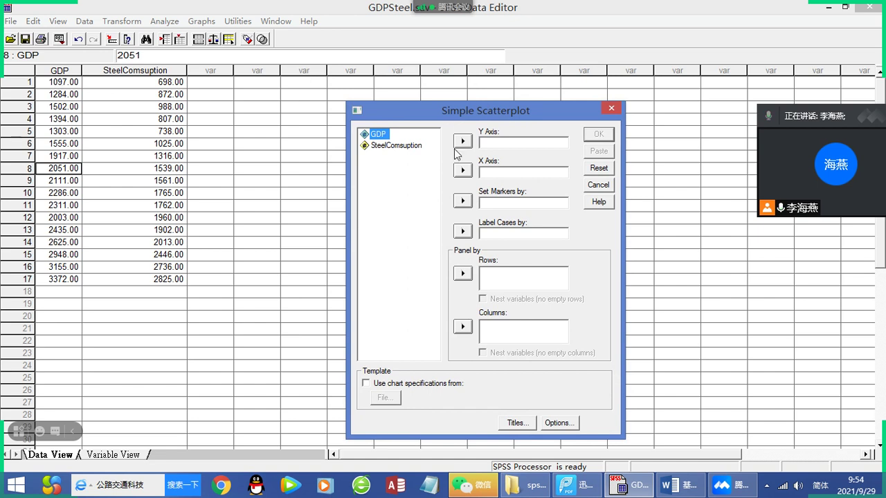
left_click(394, 146)
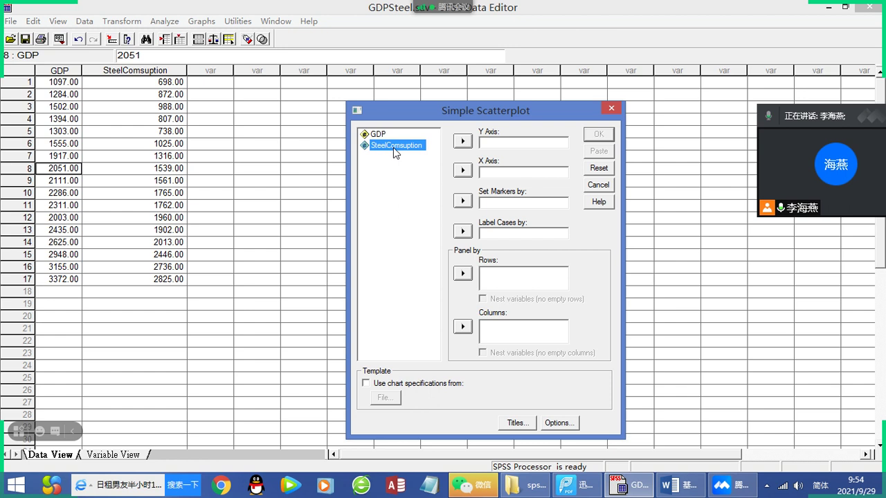
left_click(462, 141)
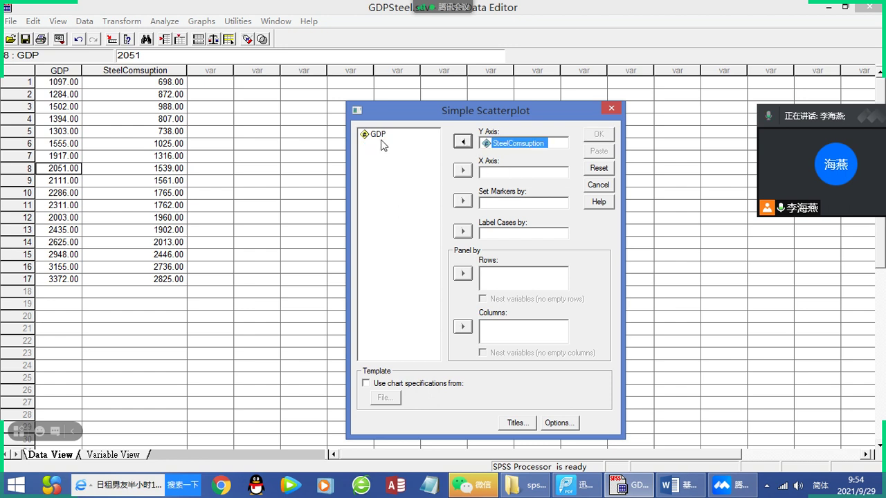
left_click(378, 134)
left_click(462, 170)
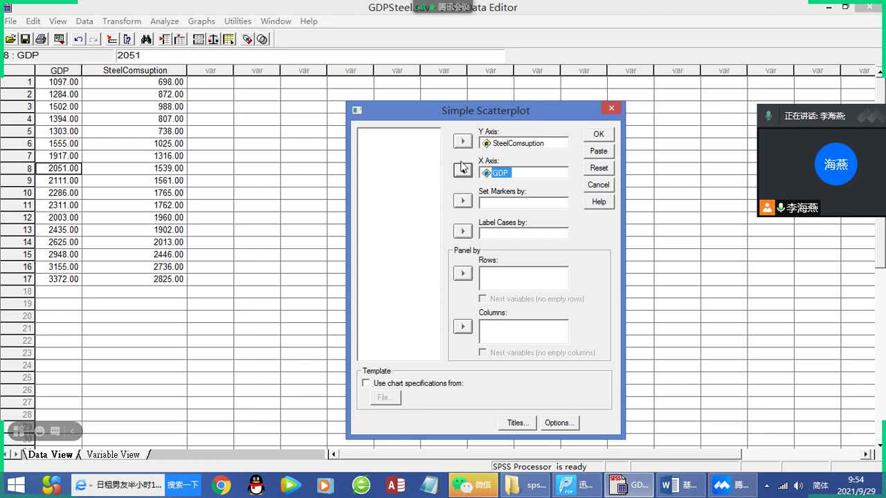
left_click(595, 136)
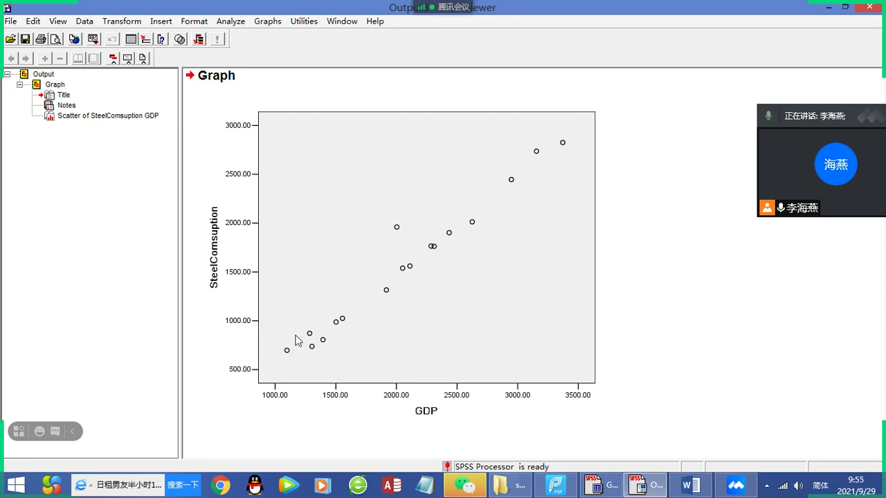
- Close the output containing the scatterplot of SteelComsuption by GDP without saving it
left_click(870, 7)
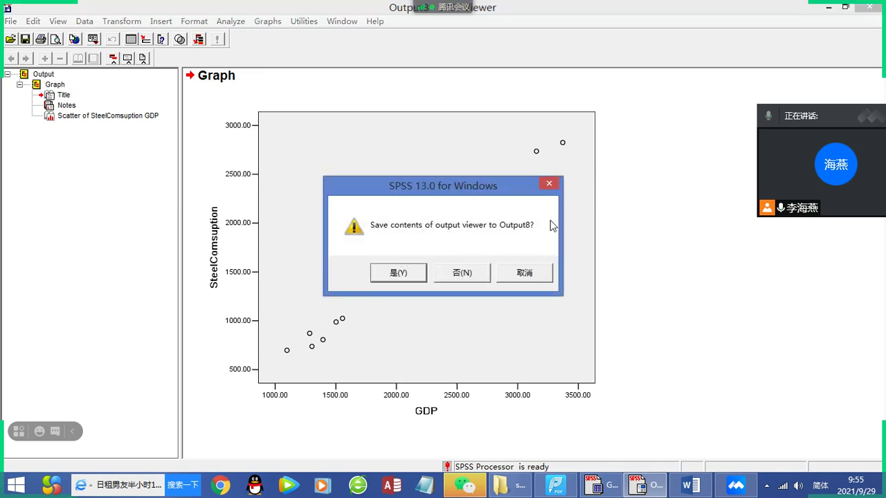
left_click(462, 273)
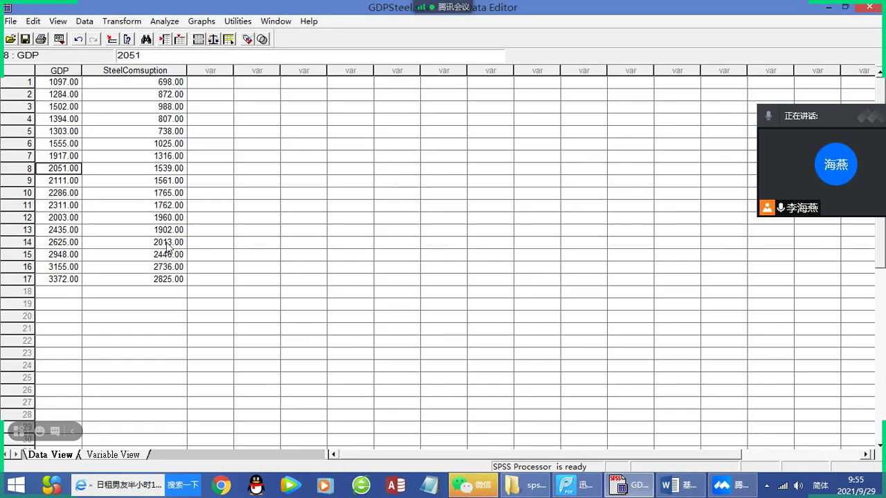
left_click(202, 22)
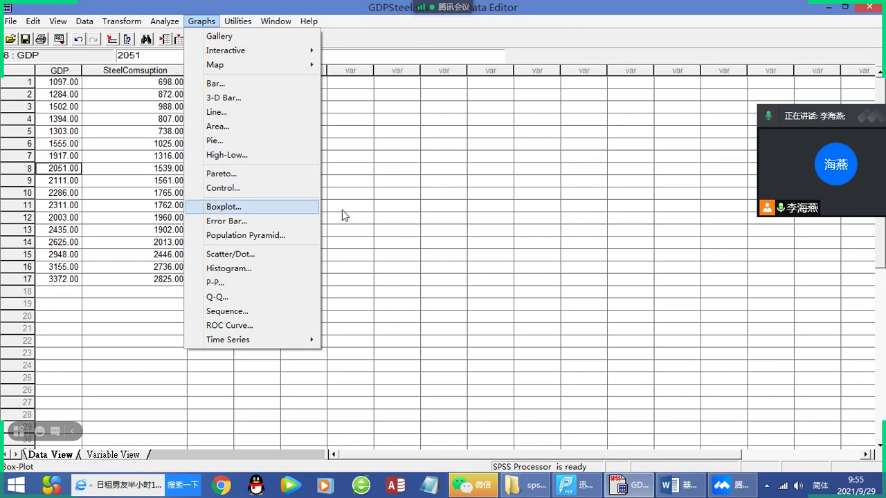
left_click(391, 217)
- Open the anova_1 data file from the SPSSTest folder
left_click(11, 40)
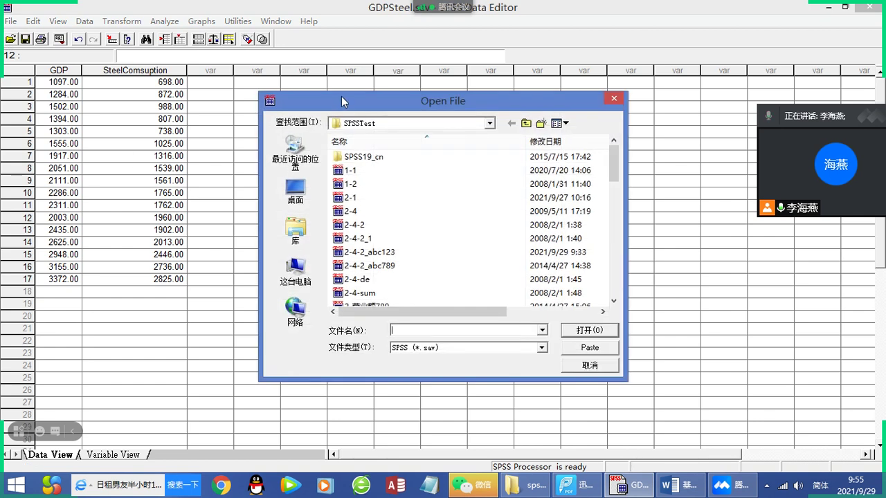
left_click_drag(346, 106, 245, 101)
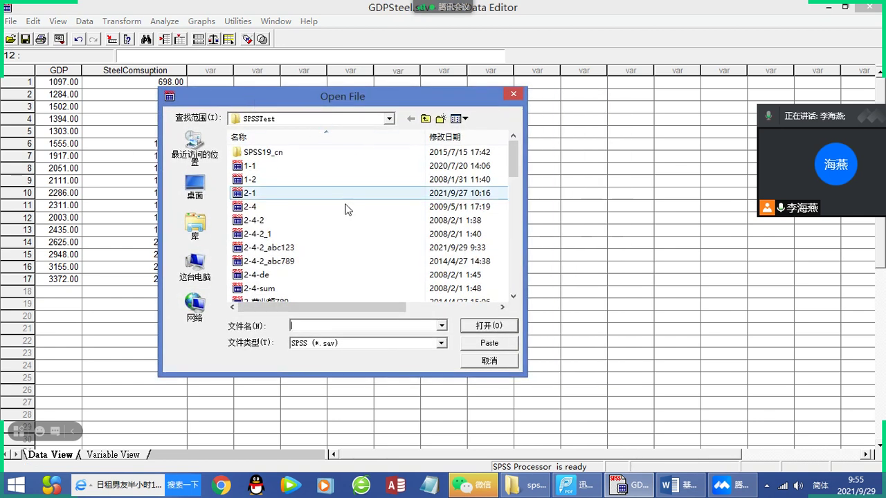
left_click(301, 262)
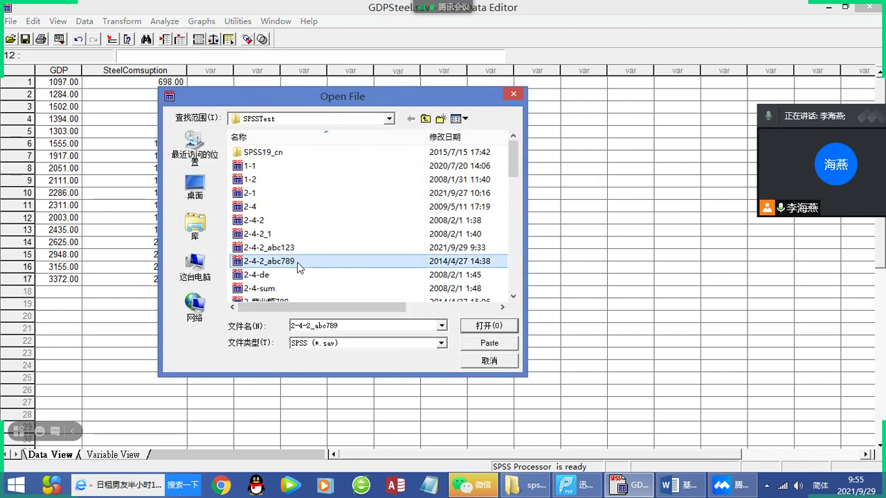
scroll(299, 269, "down", 2)
scroll(299, 270, "down", 7)
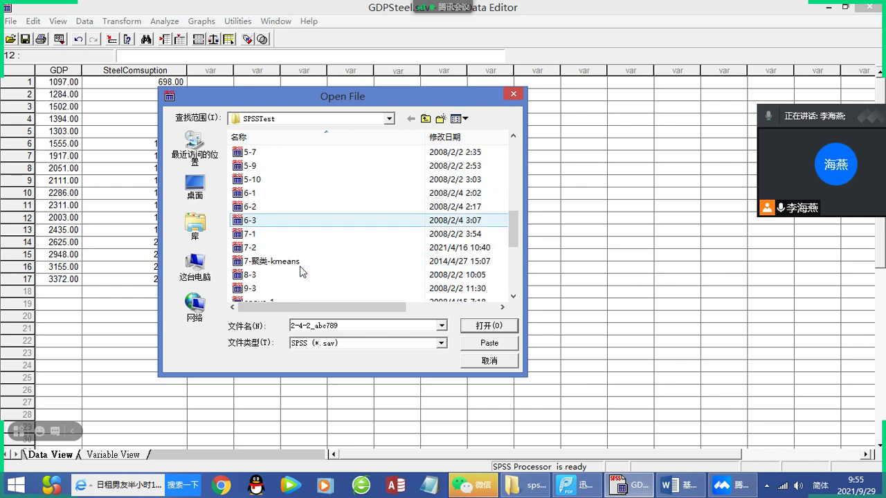
left_click(300, 262)
left_click(474, 326)
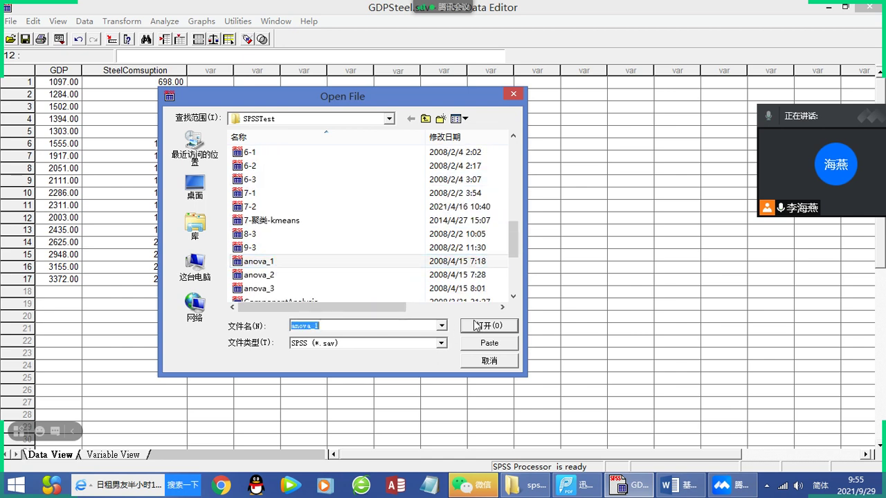
left_click(465, 276)
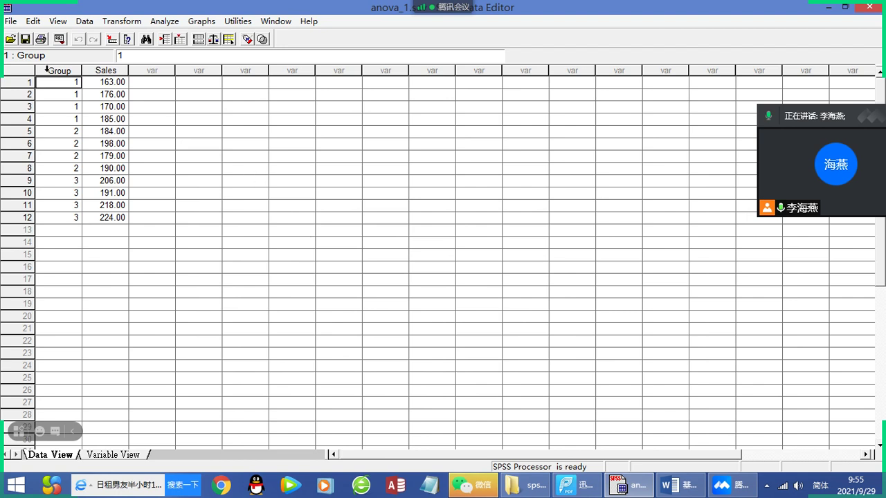
- Examine the Group and Sales columns, comparing the Sales values that belong to groups 1, 2 and 3
left_click_drag(46, 70, 103, 70)
left_click(235, 144)
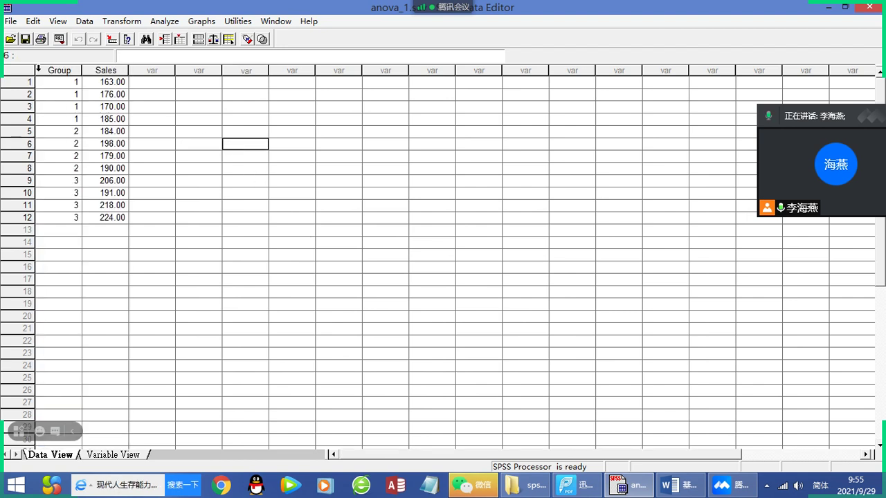
left_click(56, 71)
left_click(111, 82)
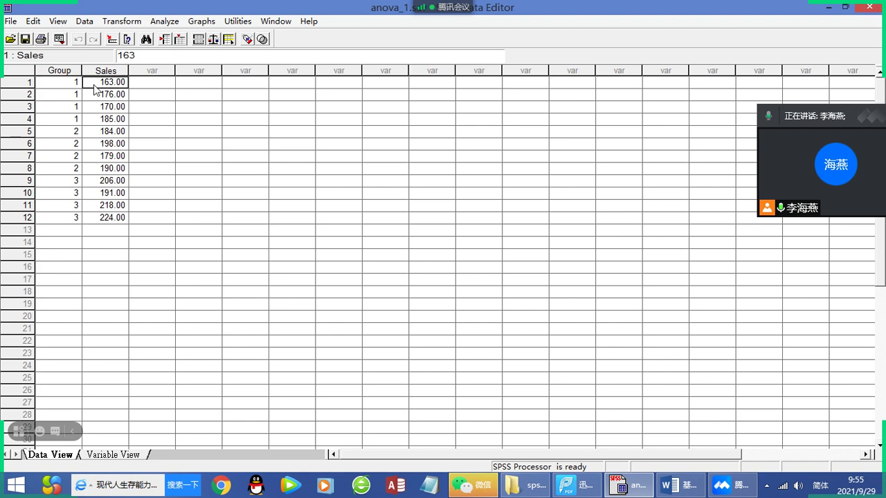
left_click_drag(55, 83, 56, 123)
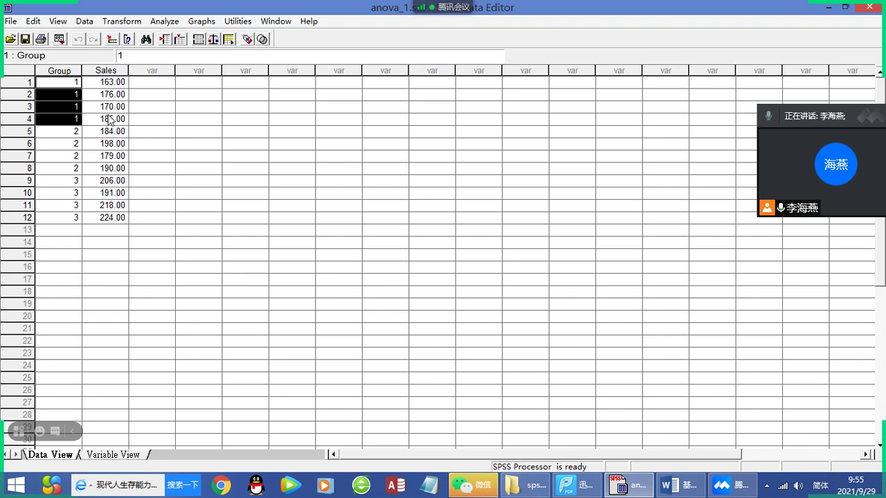
left_click(61, 134)
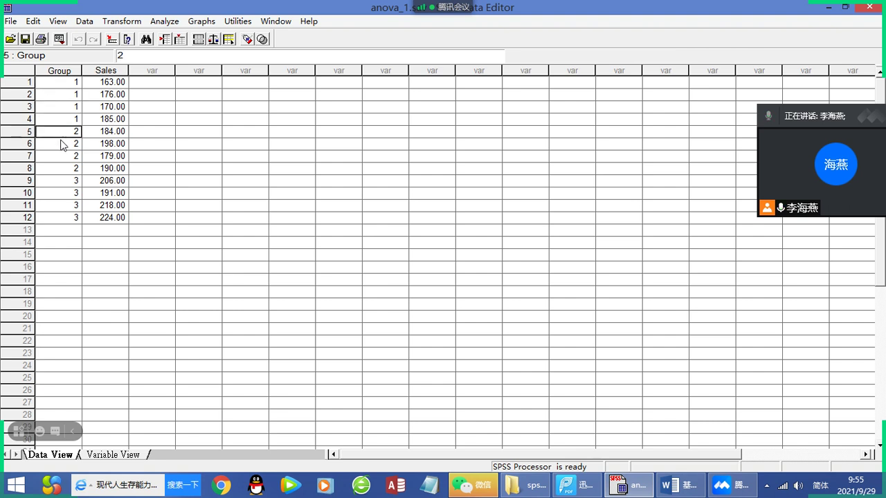
left_click_drag(63, 142, 69, 169)
left_click(54, 194)
left_click_drag(54, 179, 47, 220)
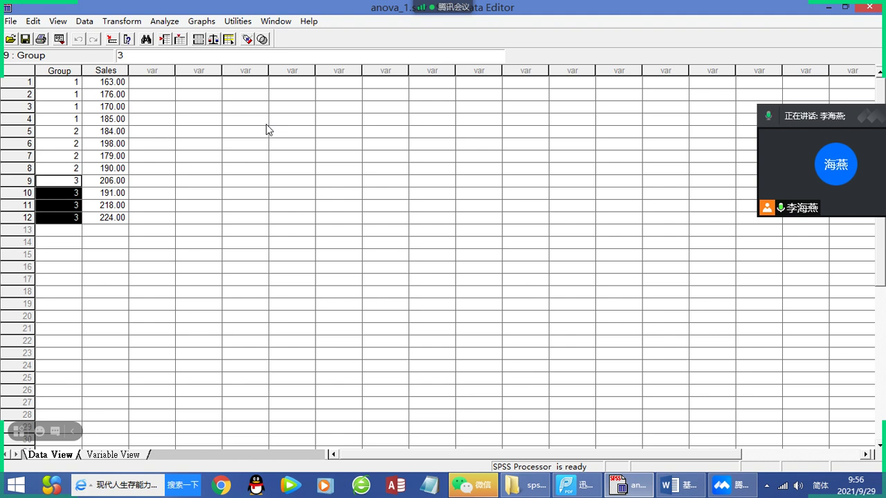
left_click(110, 186)
left_click_drag(112, 191, 114, 220)
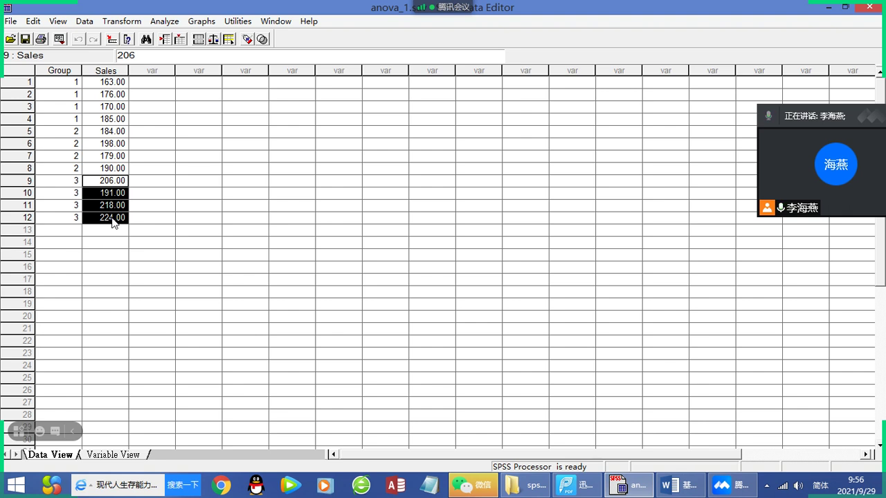
left_click_drag(51, 83, 109, 220)
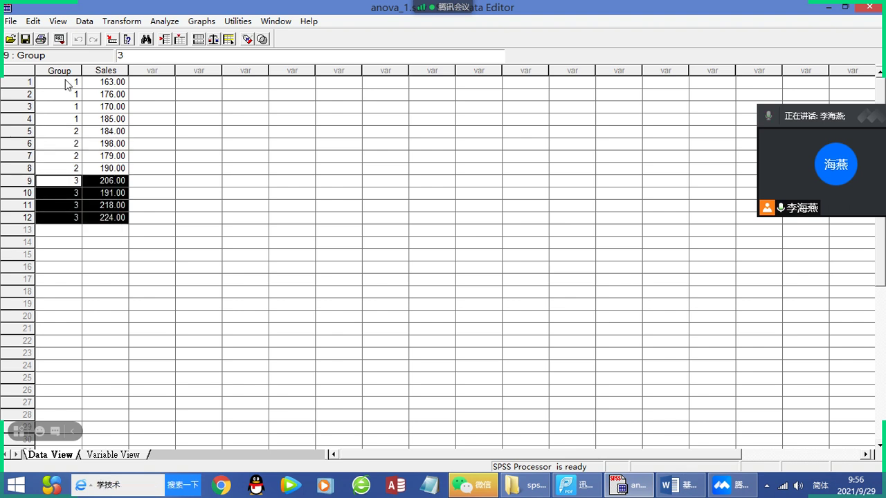
left_click_drag(74, 81, 111, 125)
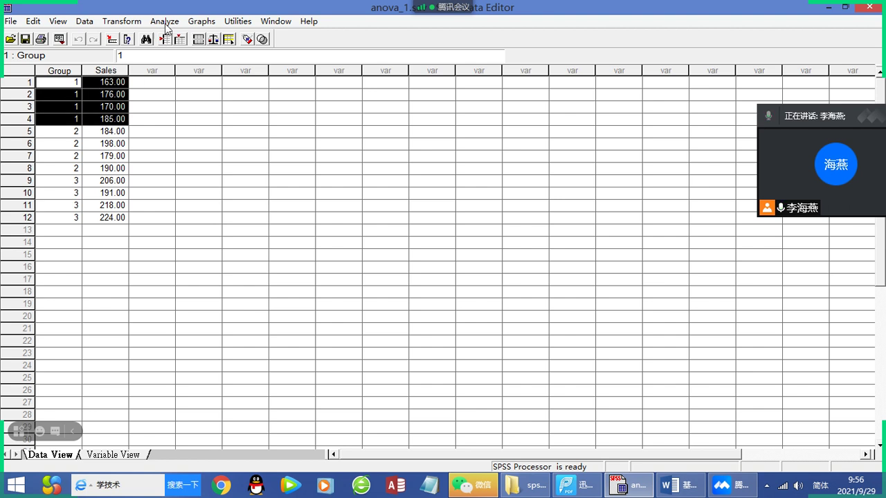
- Start a simple boxplot using summaries for groups of cases and set Sales as its variable
left_click(198, 23)
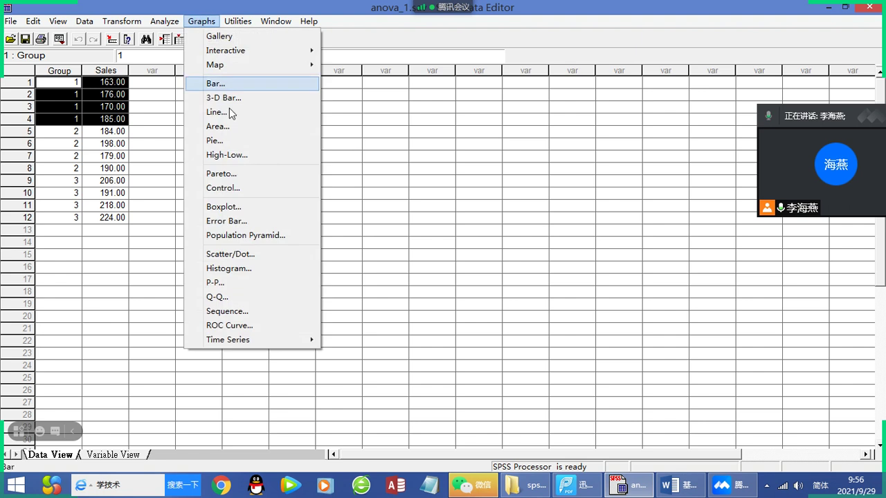
left_click(239, 207)
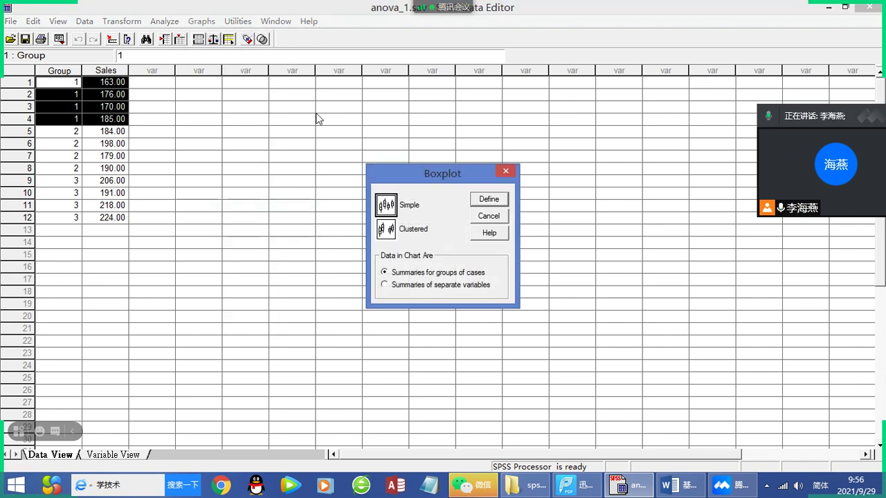
left_click_drag(431, 176, 388, 158)
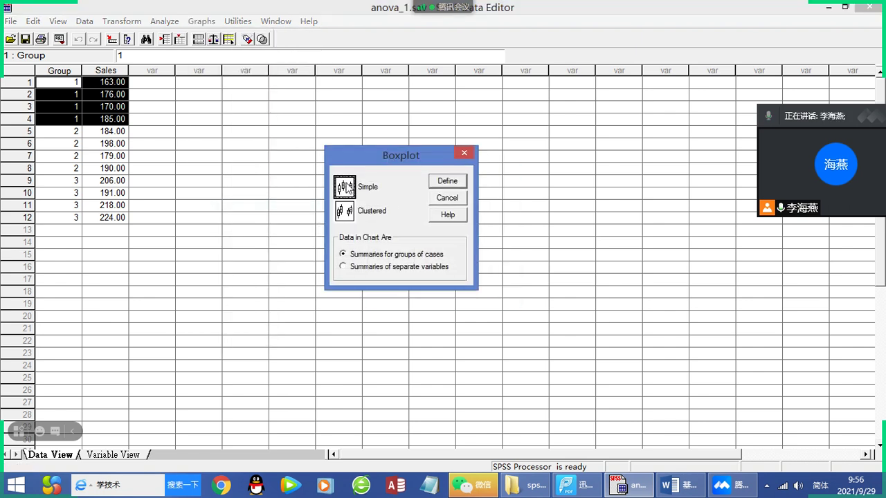
left_click(441, 183)
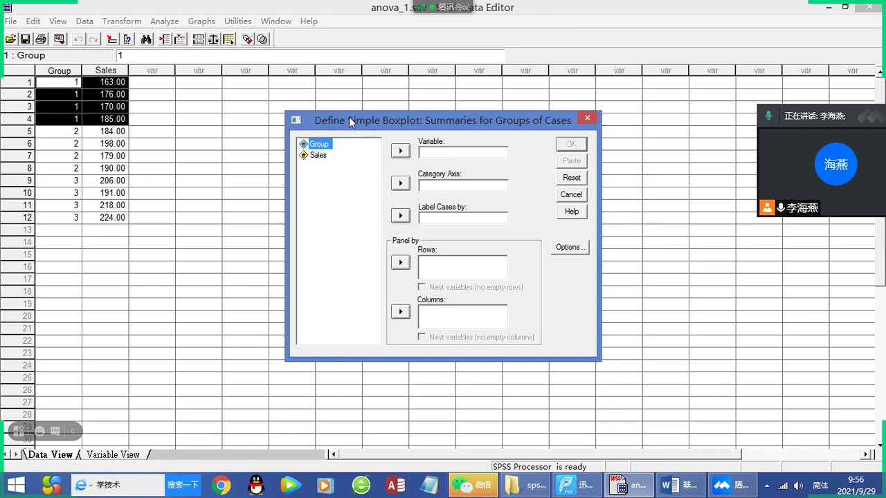
left_click(105, 69)
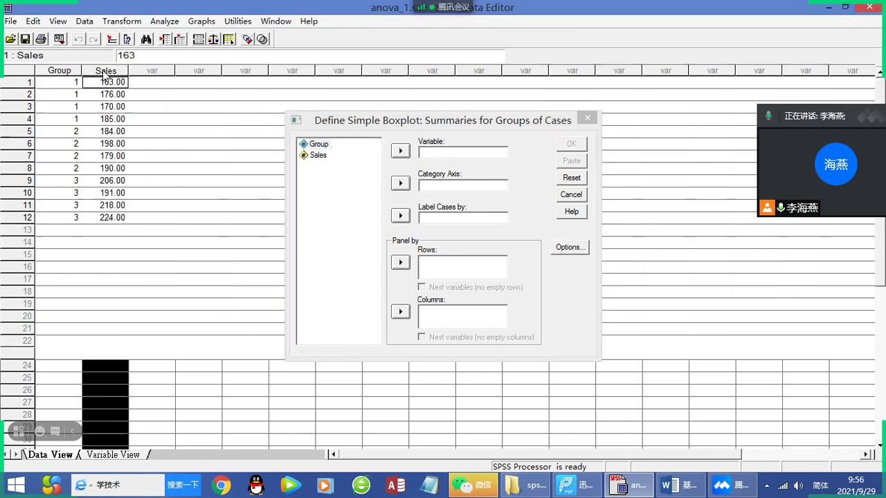
left_click(346, 162)
left_click(318, 156)
left_click(400, 152)
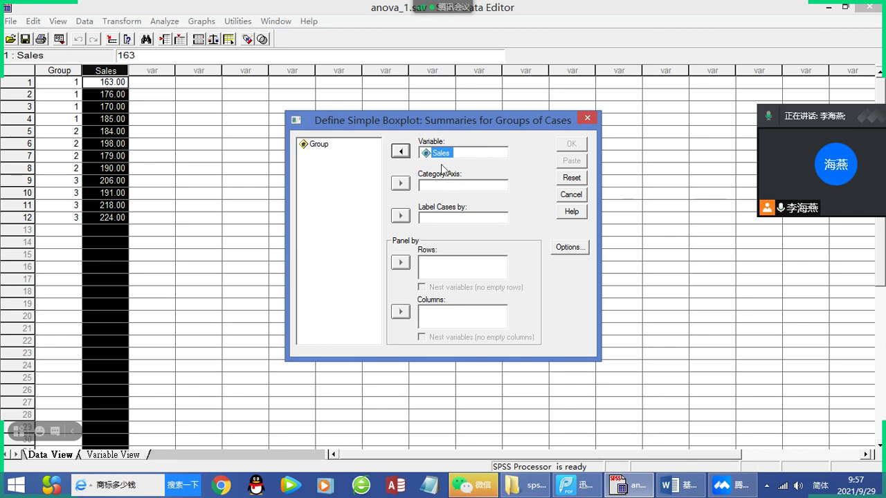
- Put Group on the category axis, generate the boxplot, and bring the whole chart into view
left_click(314, 145)
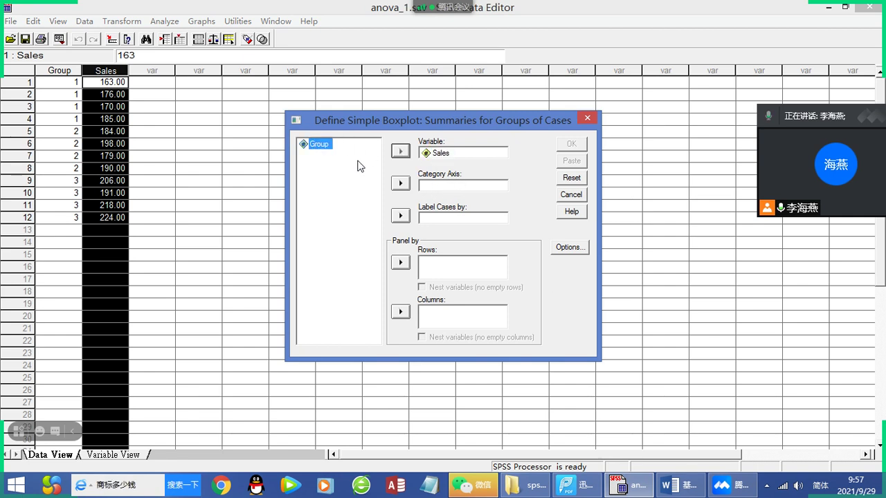
left_click(399, 184)
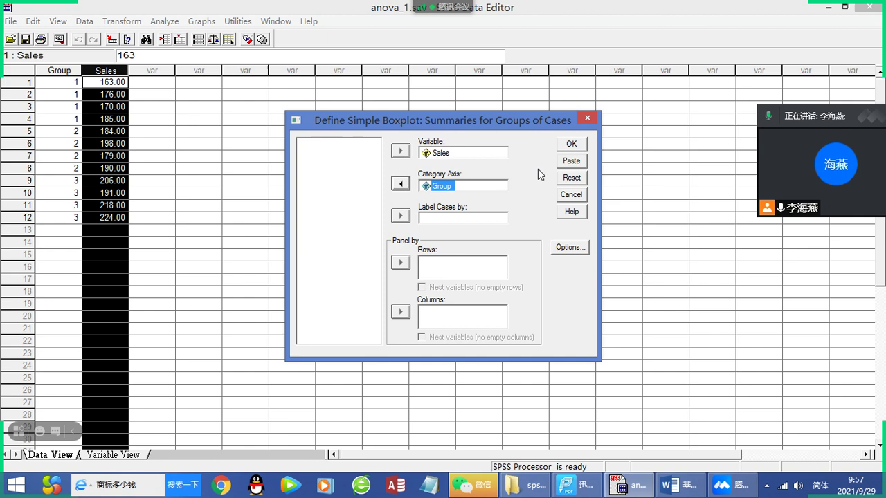
left_click(572, 146)
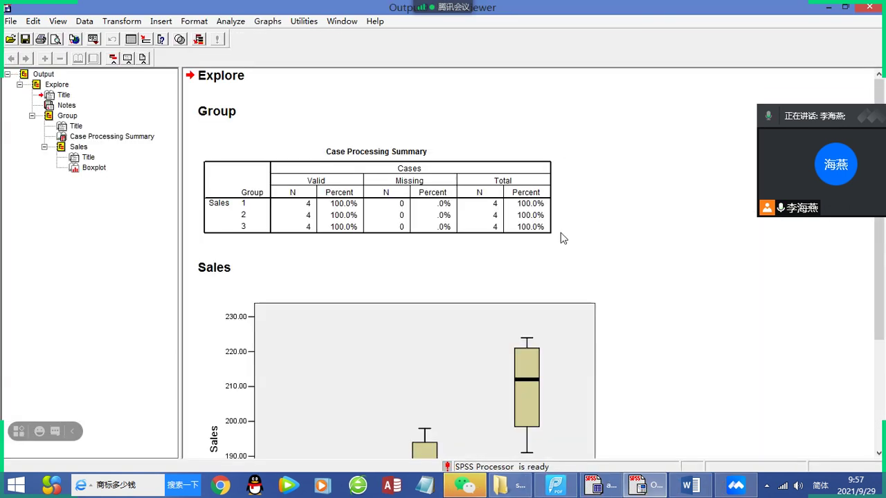
scroll(559, 237, "down", 5)
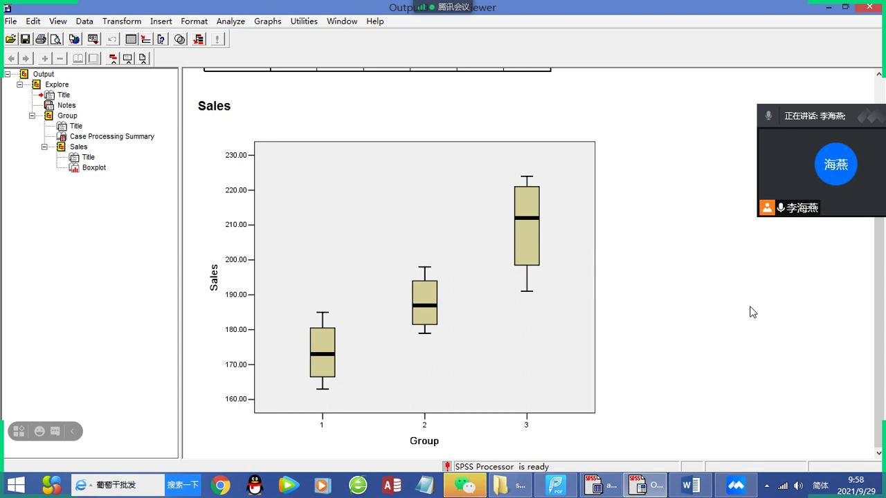
- Close the output viewer without saving Output9 and minimise the anova_1 data editor
left_click(870, 7)
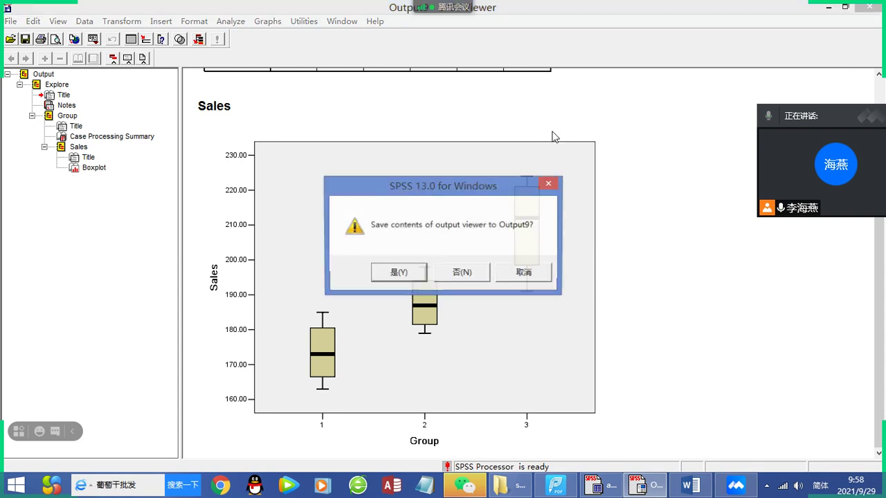
left_click(459, 273)
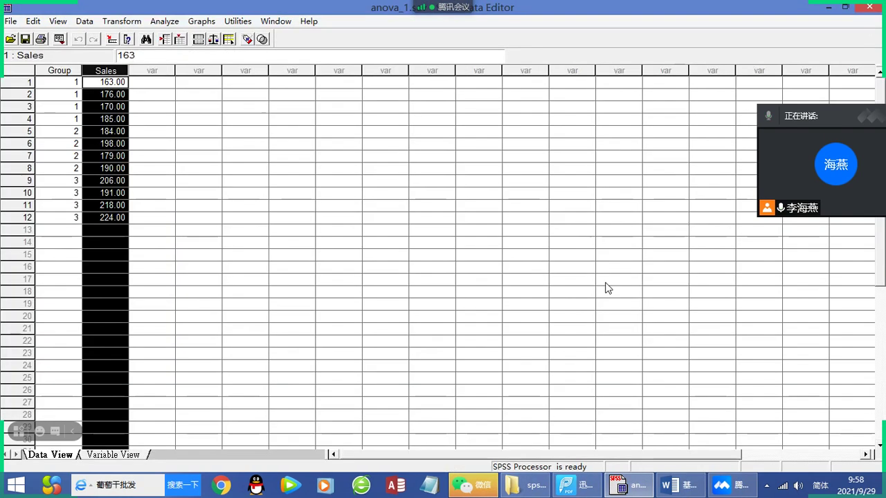
left_click(200, 21)
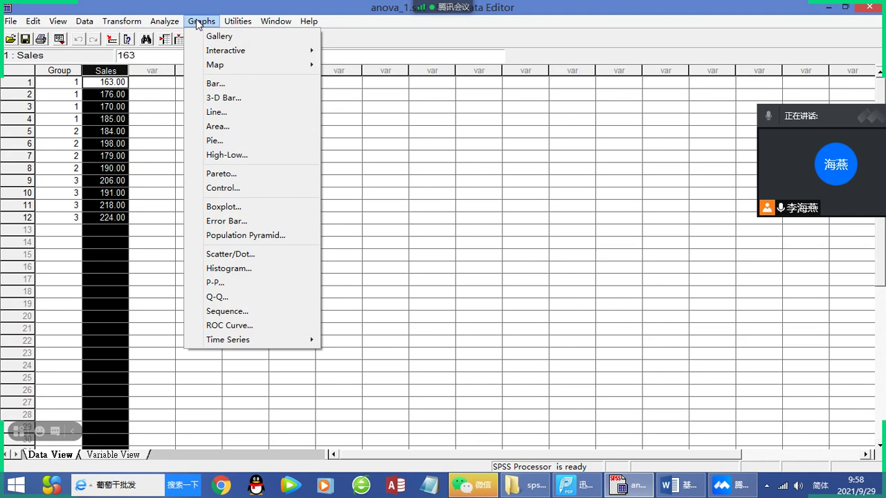
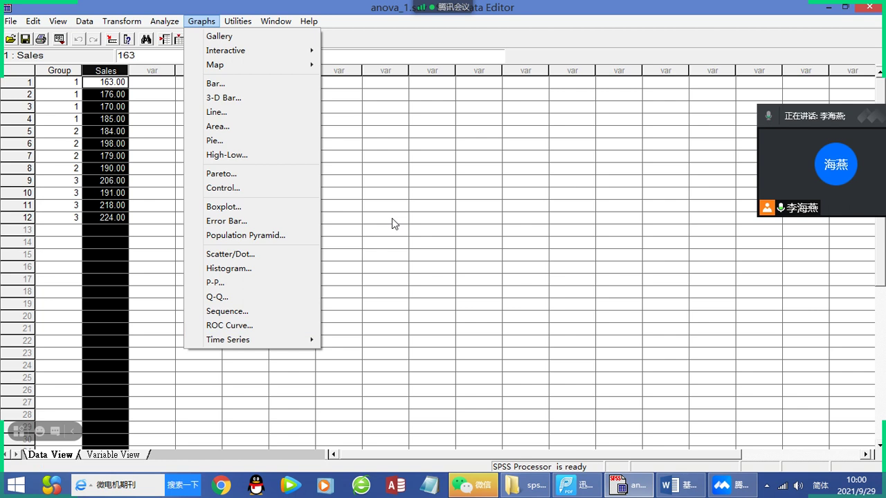
left_click(402, 155)
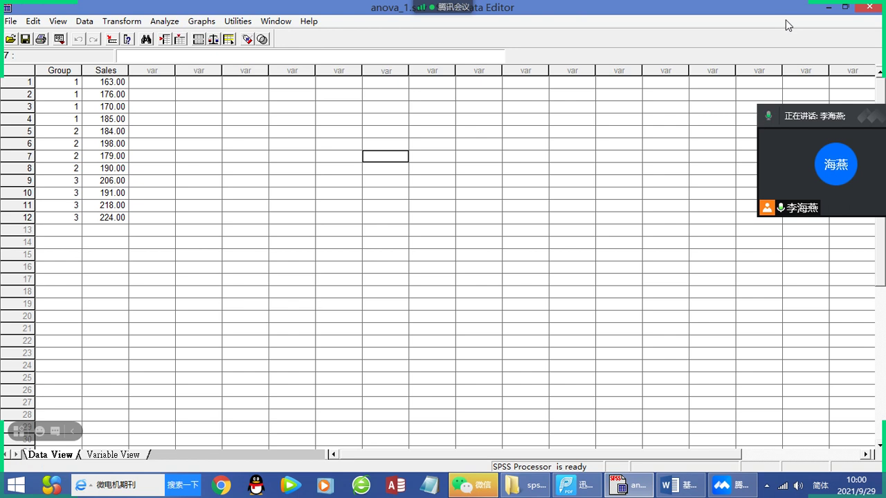
left_click(828, 8)
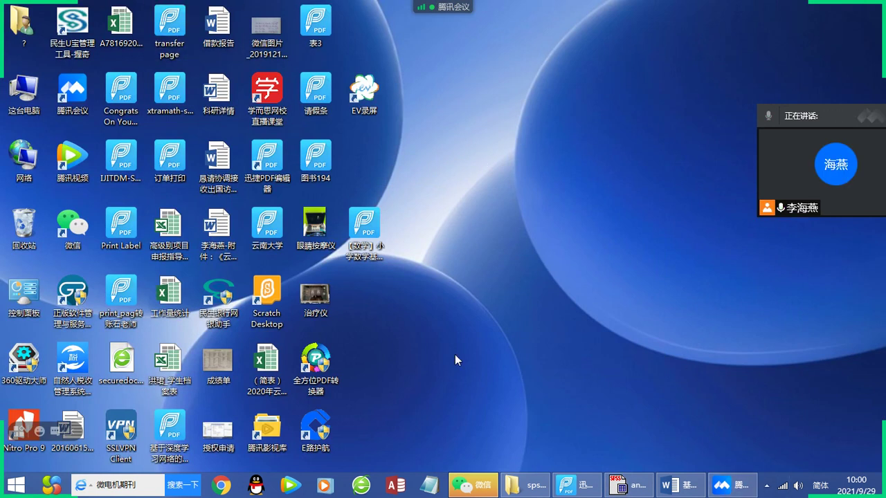
- Stop the screen share in Tencent Meeting and minimise the open Word research paper
left_click(681, 485)
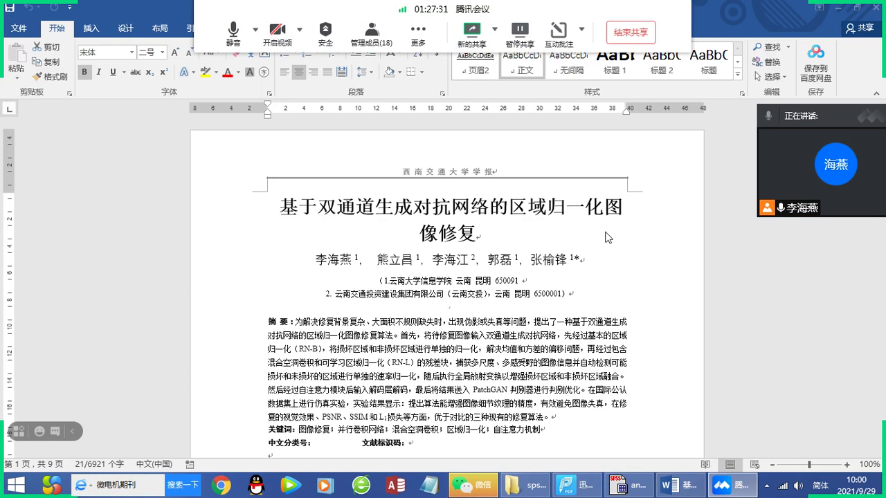
left_click(630, 32)
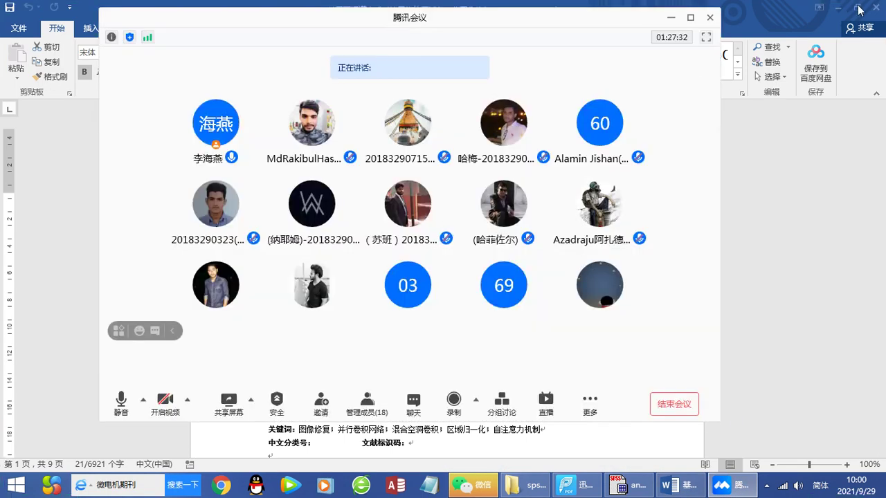
left_click(842, 8)
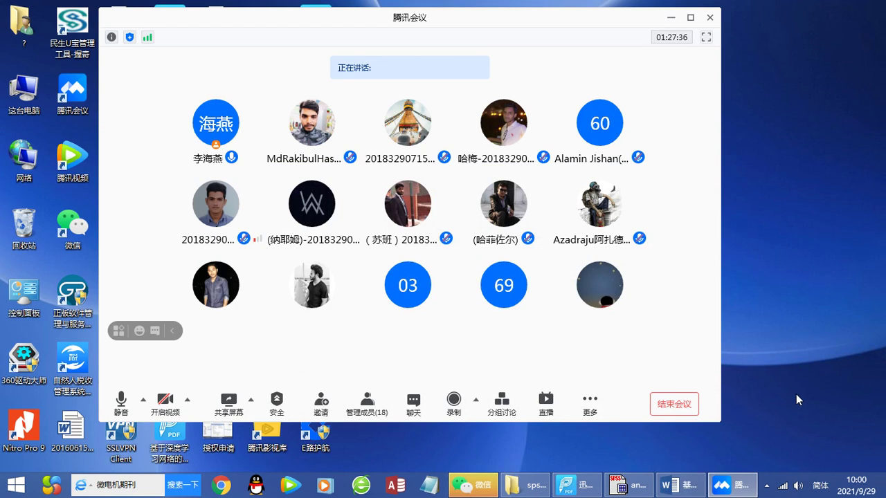
left_click(680, 486)
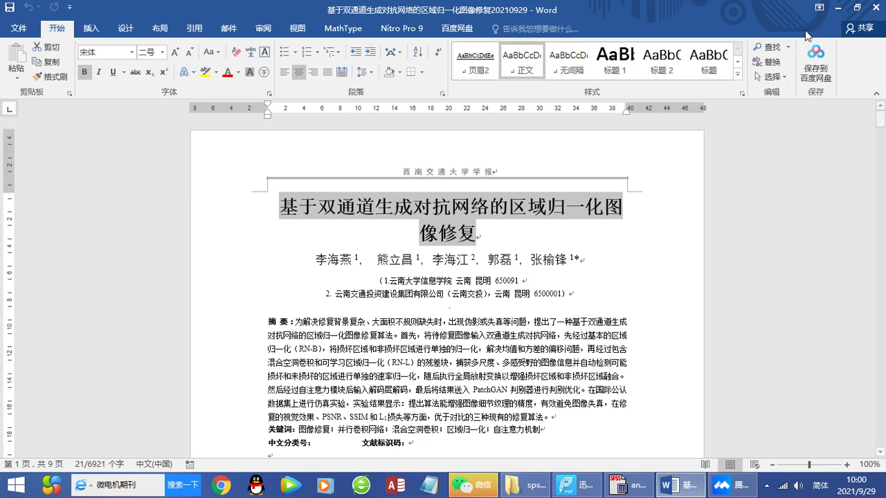
left_click(842, 9)
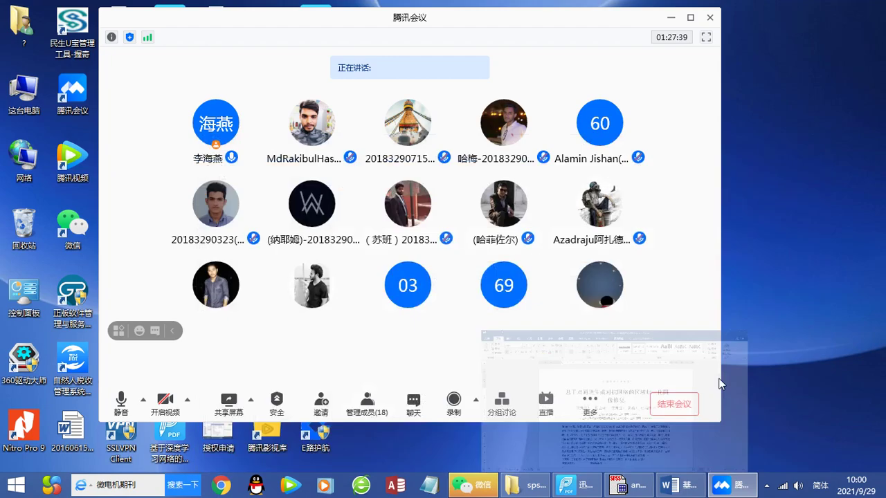
- Switch to File Explorer and open the Lab requirements one document from the documents folder inside 2021秋大数据技术
left_click(530, 486)
left_click_drag(284, 101, 506, 61)
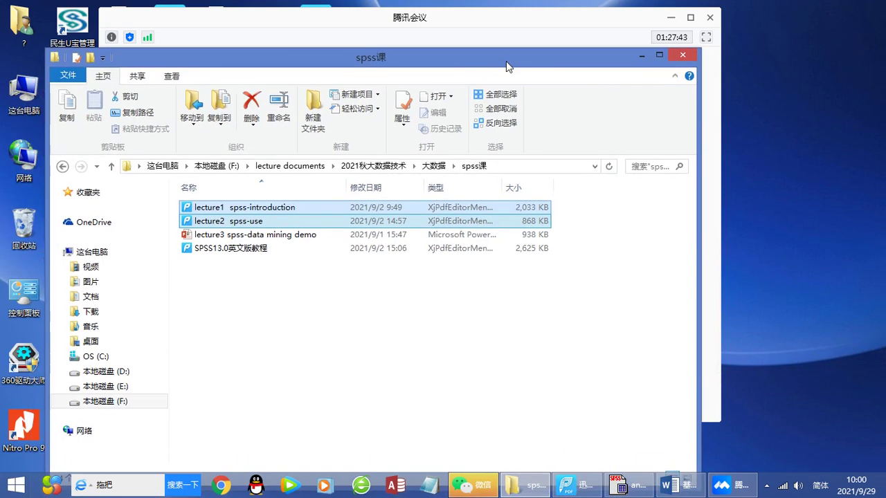
left_click(112, 167)
left_click(113, 166)
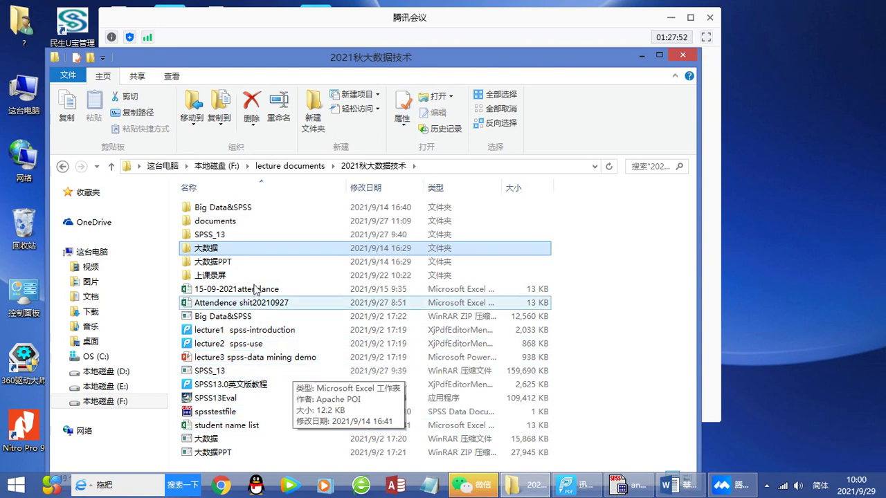
double_click(220, 221)
left_click(226, 212)
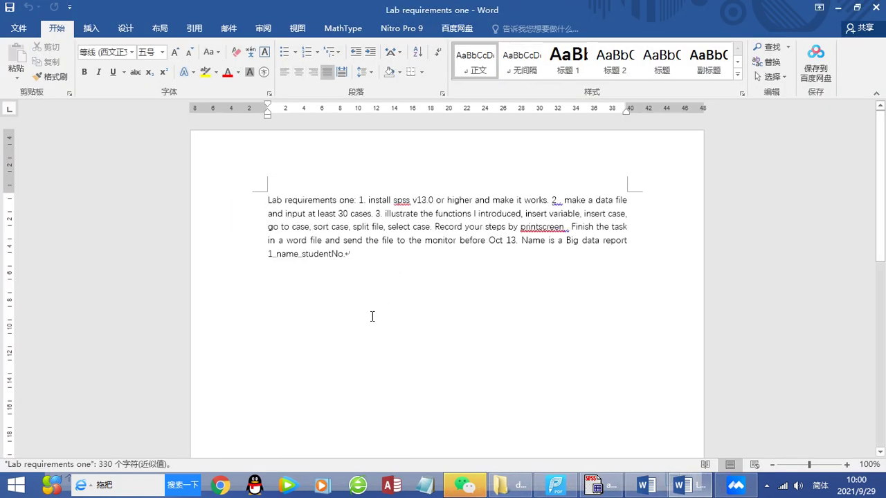
- Copy the whole Lab requirements one paragraph and paste a duplicate below it, leaving one blank line between them
scroll(371, 316, "up", 10)
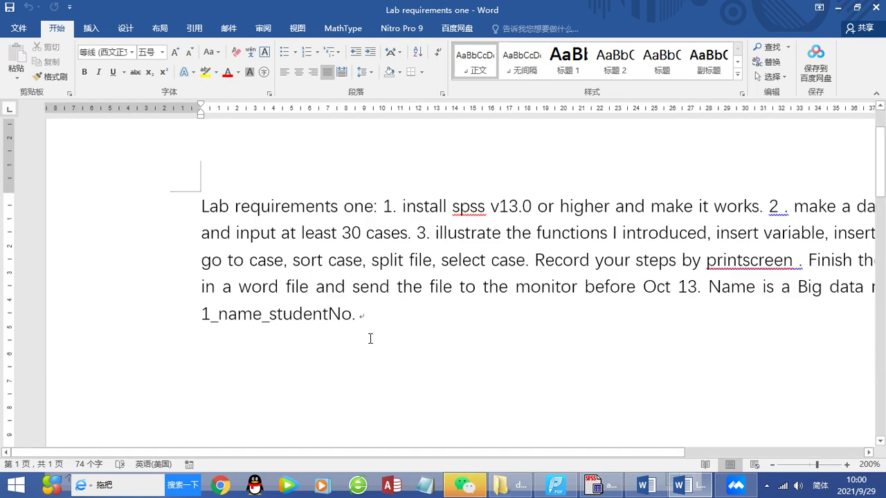
left_click_drag(332, 454, 454, 454)
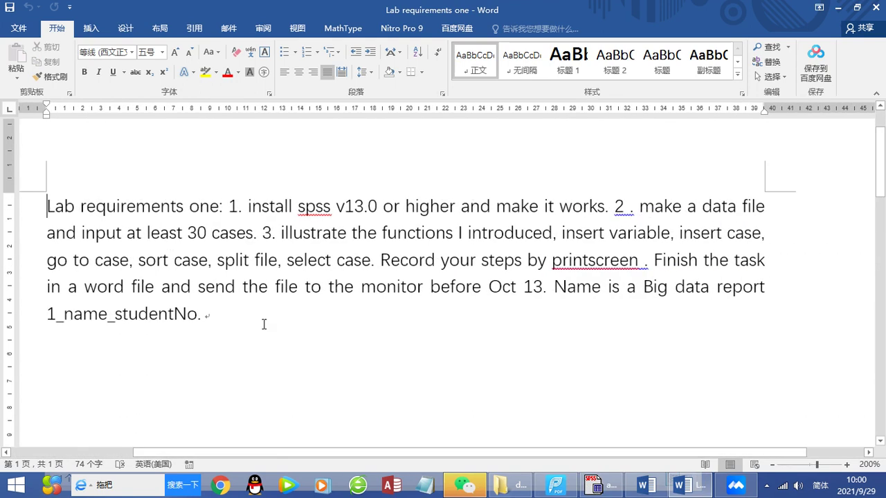
left_click_drag(206, 312, 42, 205)
key("ctrl+c")
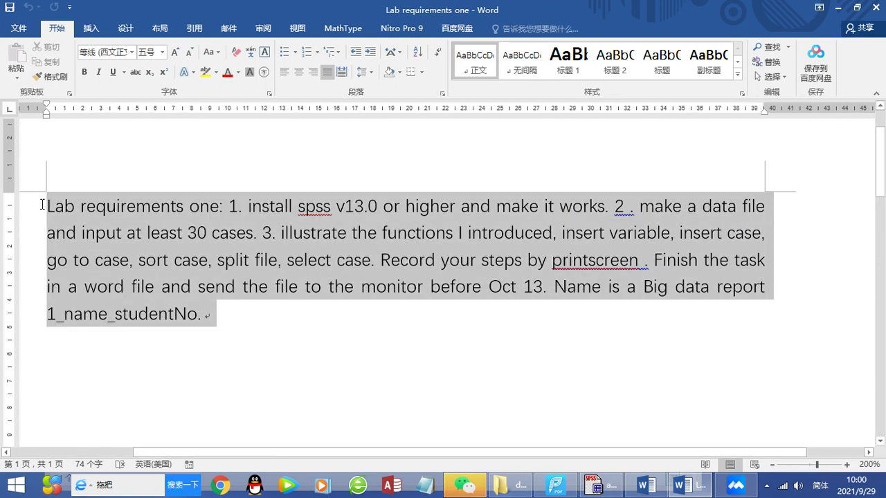
left_click(217, 327)
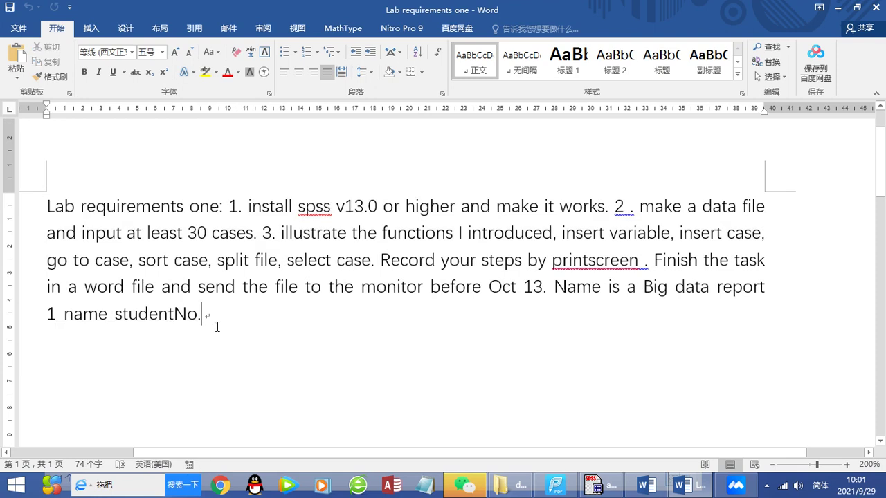
key("Return")
key("Return")
key("ctrl+v")
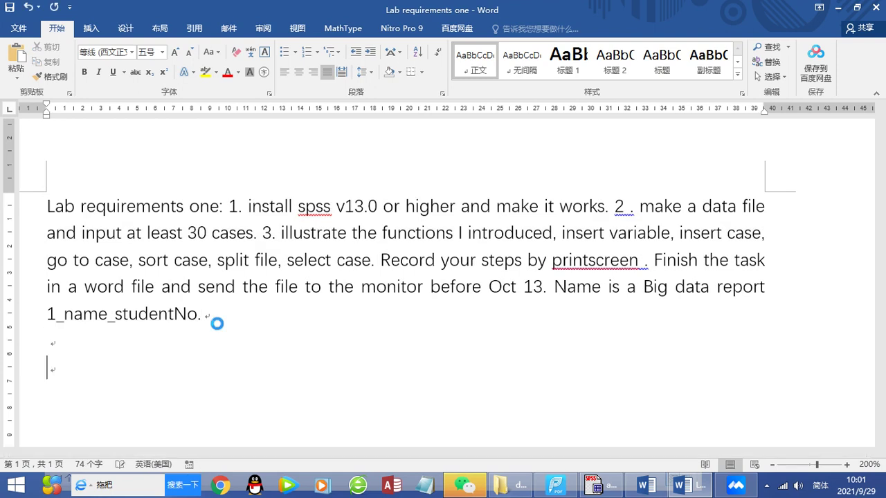
- Change "one" to "two" in the duplicated paragraph's "Lab requirements" heading
left_click(191, 263)
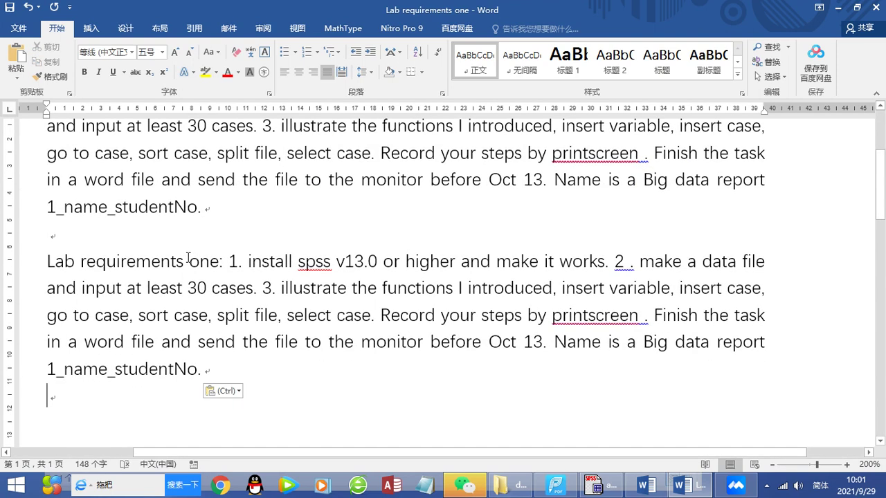
left_click_drag(191, 263, 222, 262)
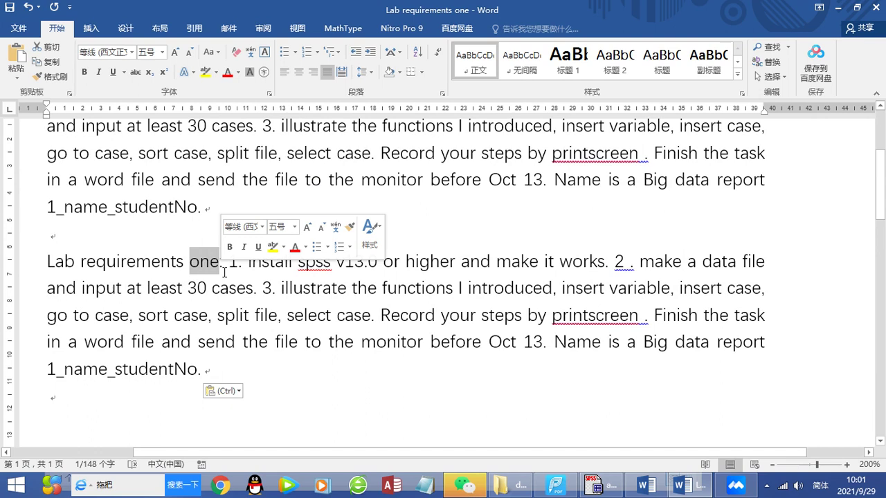
type("two")
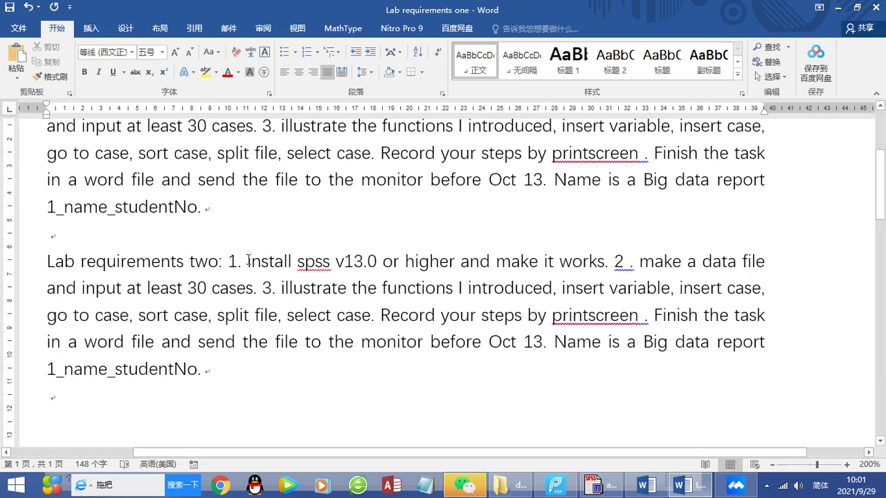
- Replace the wording of item 1 in the second paragraph with "Open the data file you created"
left_click_drag(247, 261, 605, 265)
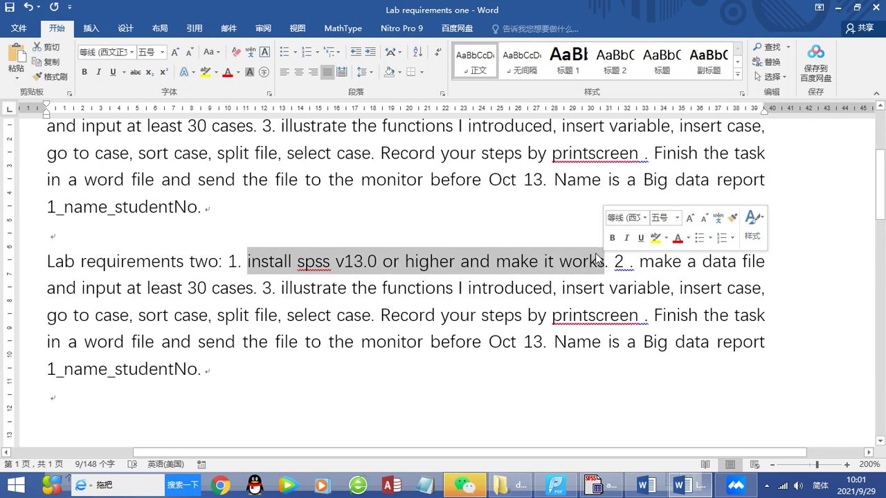
type("Open the data ")
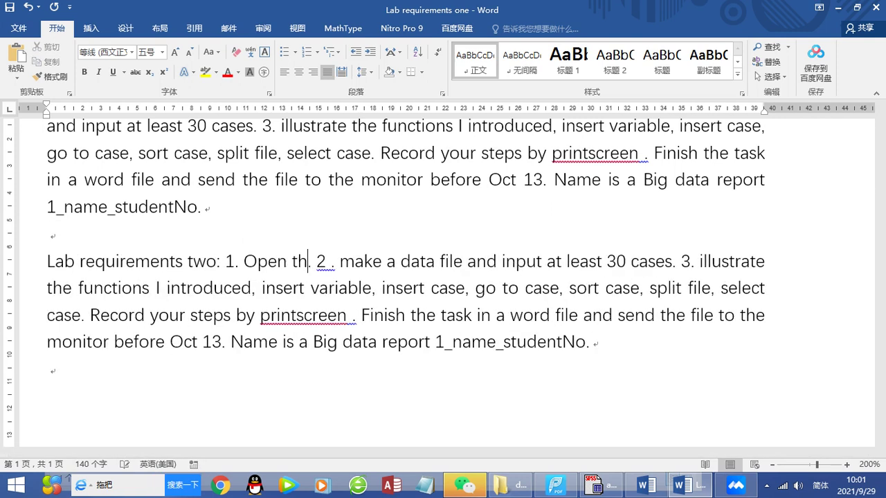
type("file you ")
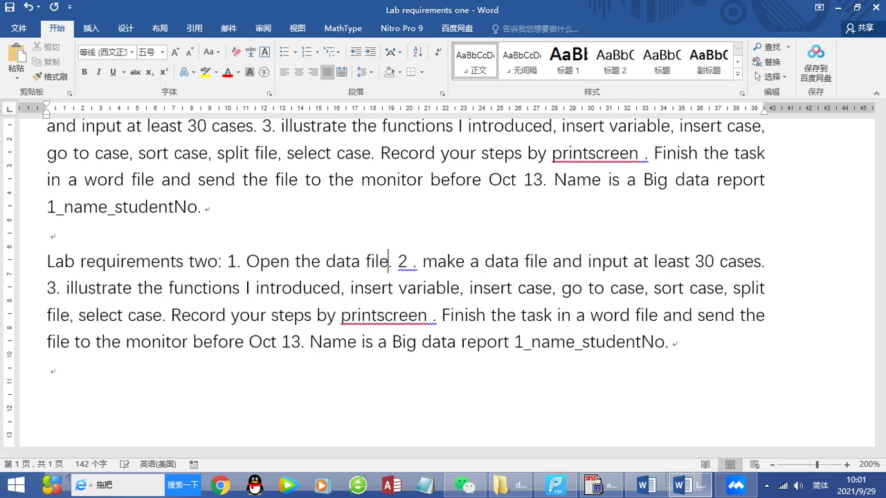
type("car")
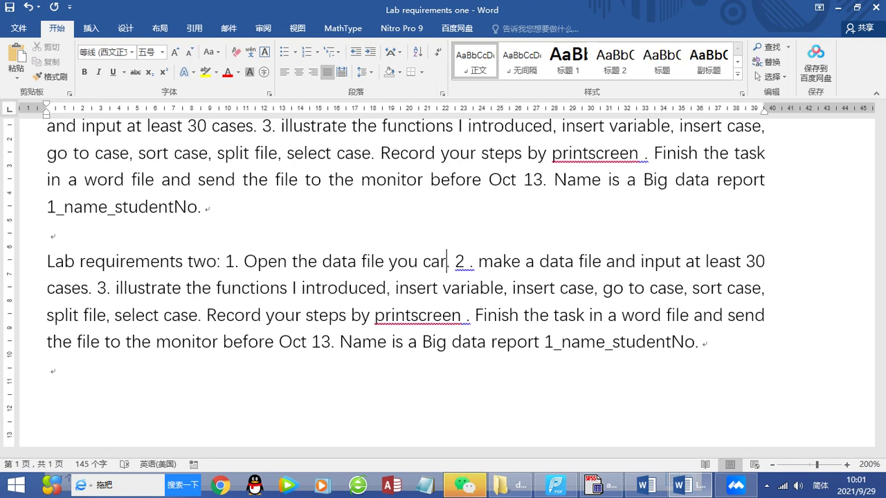
key("BackSpace")
key("BackSpace")
type("reated las")
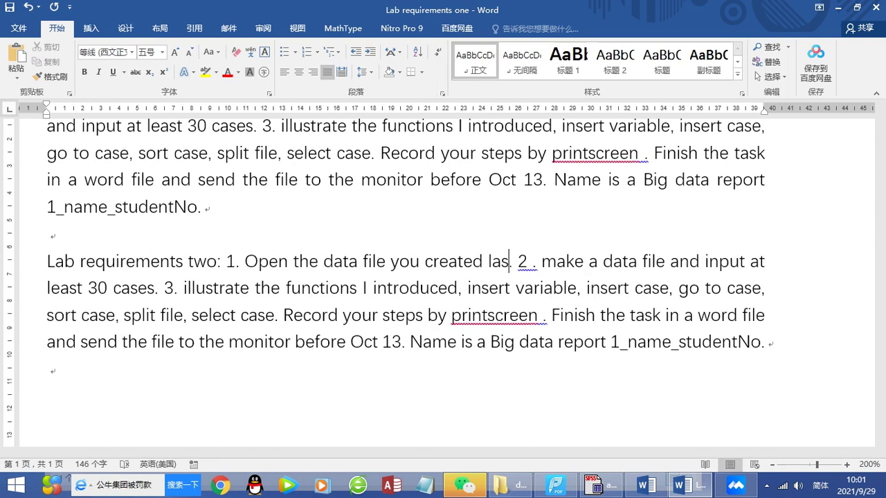
key("BackSpace")
key("BackSpace")
key("BackSpace")
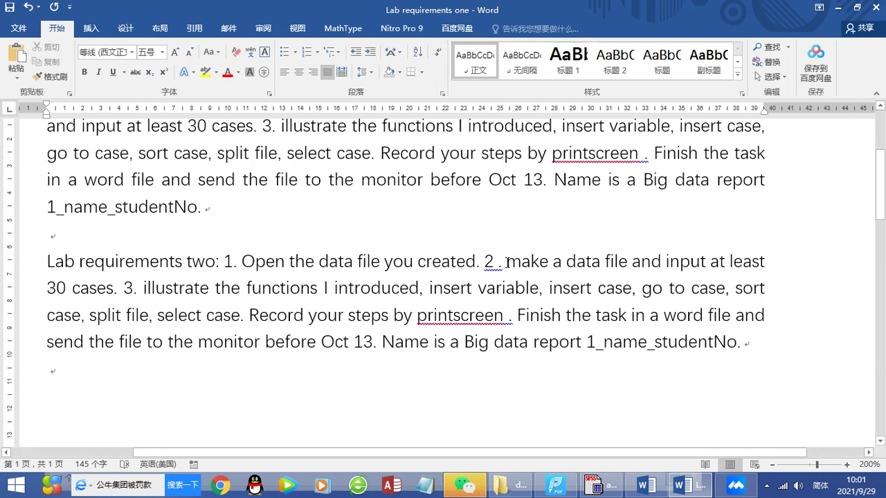
- Replace the text of item 2 in the second paragraph with "Illustrate the functions I introduced this morning,"
left_click_drag(507, 262, 107, 298)
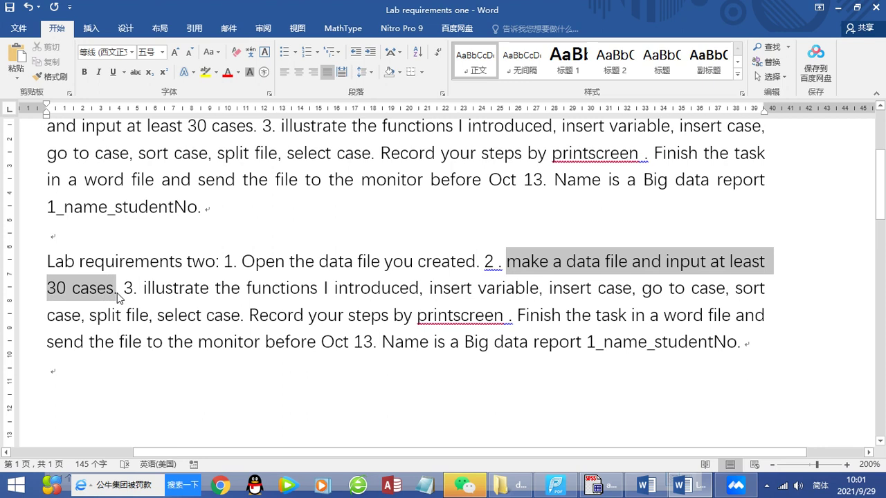
type("Illu")
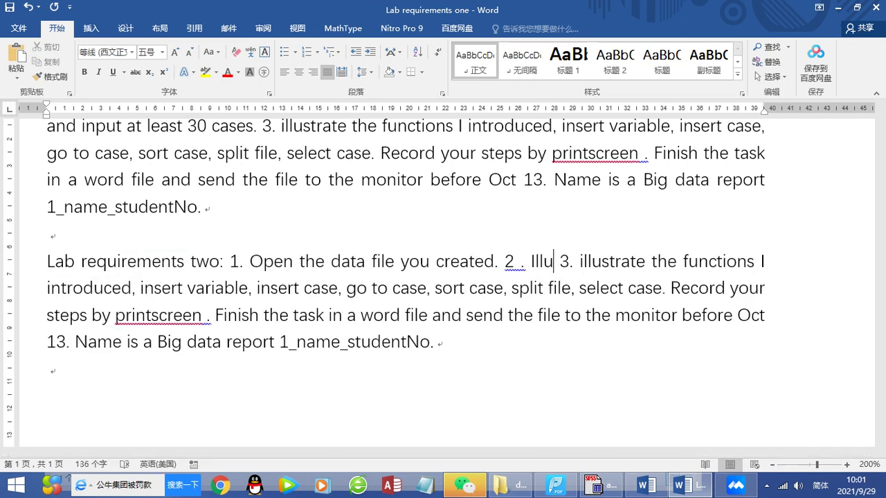
type("stras")
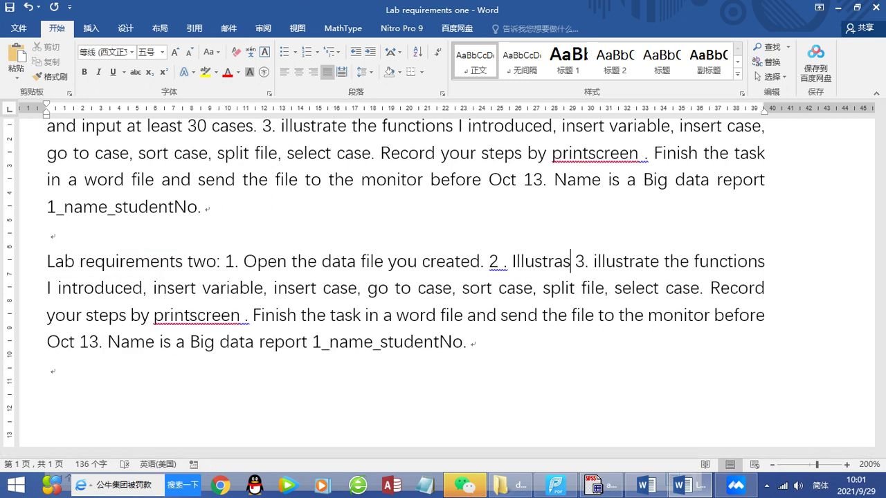
key("BackSpace")
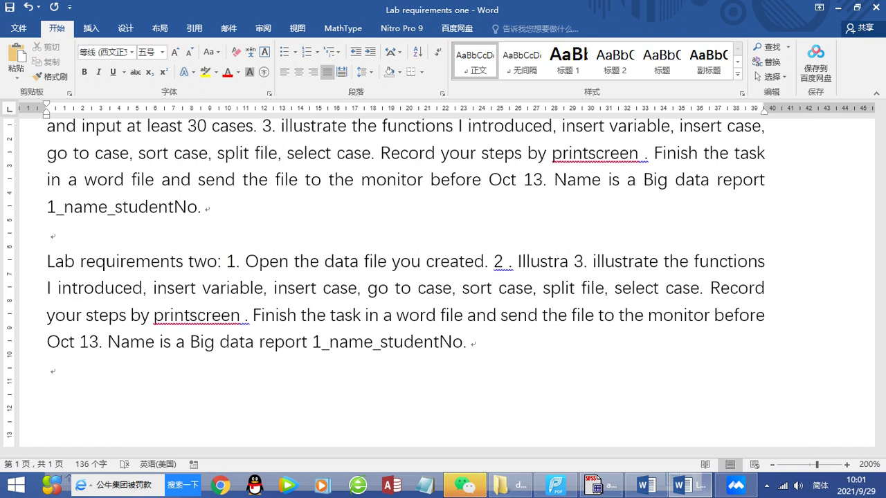
type("te the du")
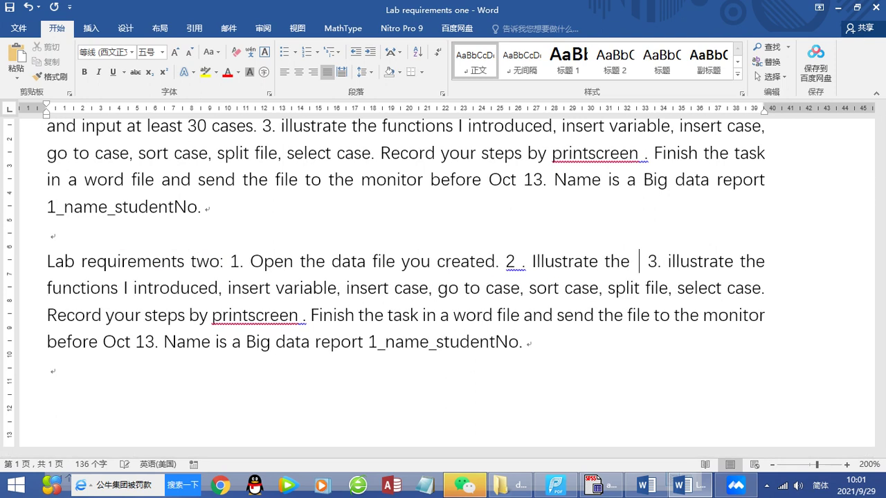
key("BackSpace")
key("BackSpace")
type("functions")
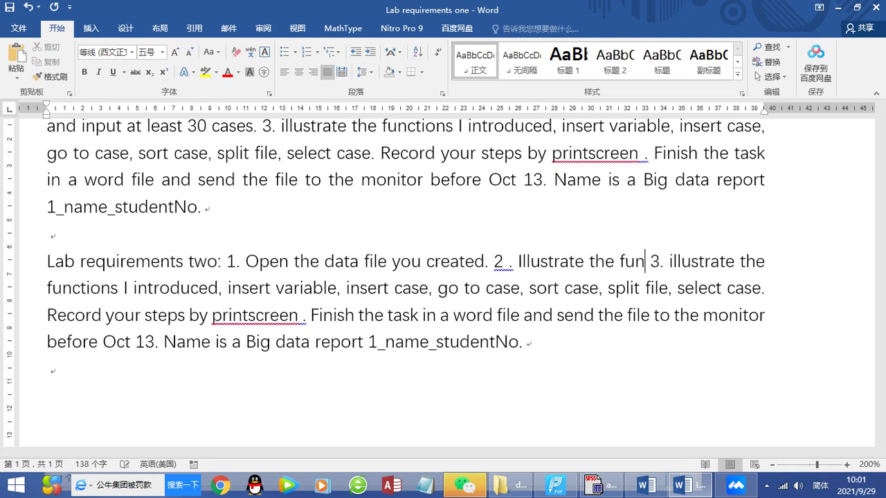
type(" I introdu")
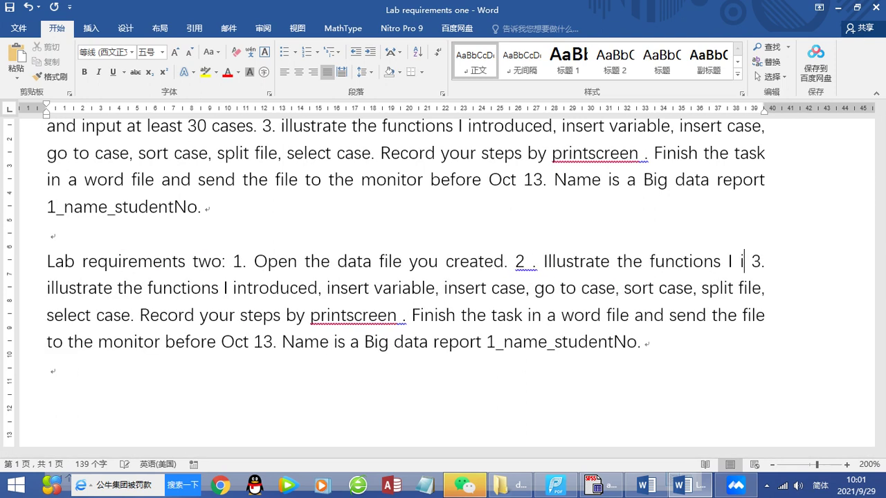
type("ced this")
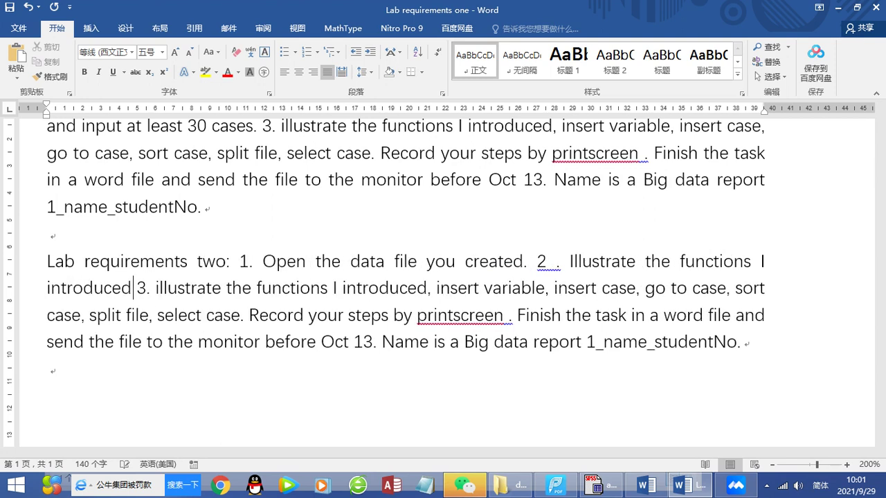
type(" morning, ")
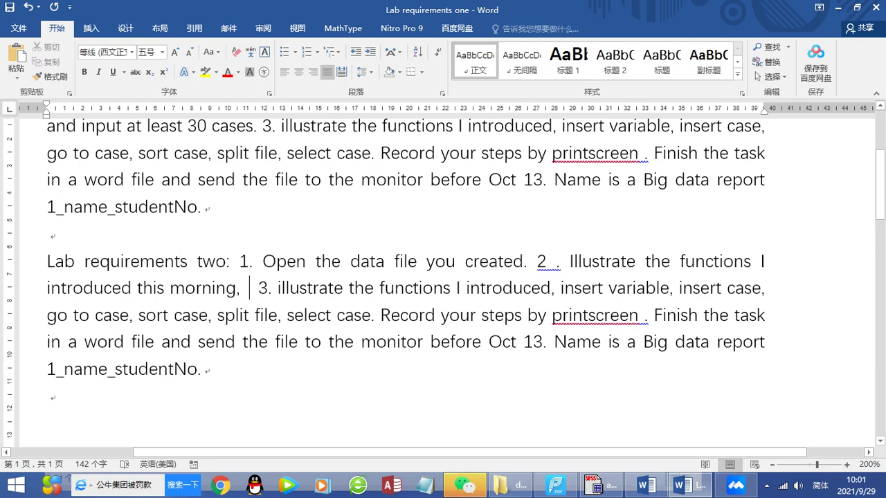
- Continue item 2 with the function names "compute, merge file" after "this morning,"
type("comput")
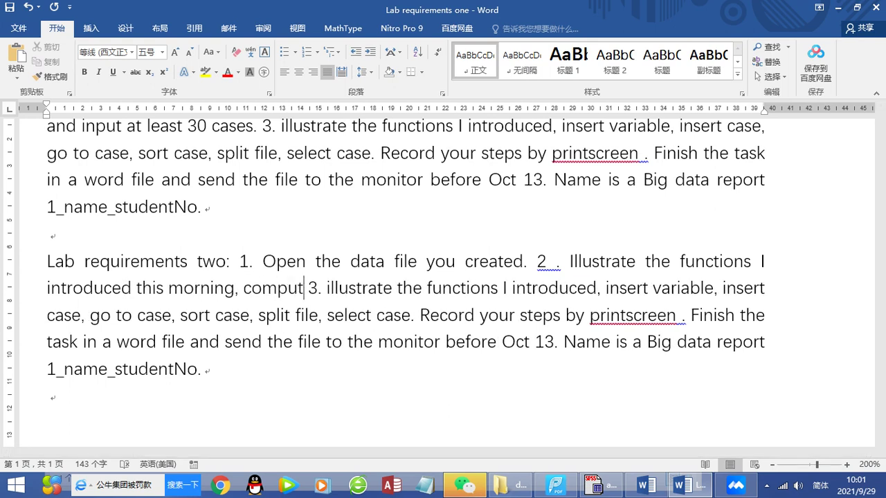
type("e,")
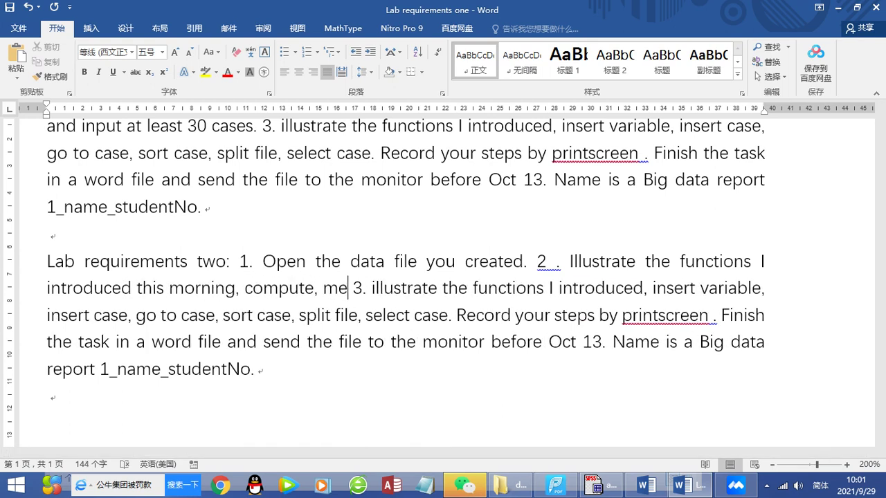
type(" merge")
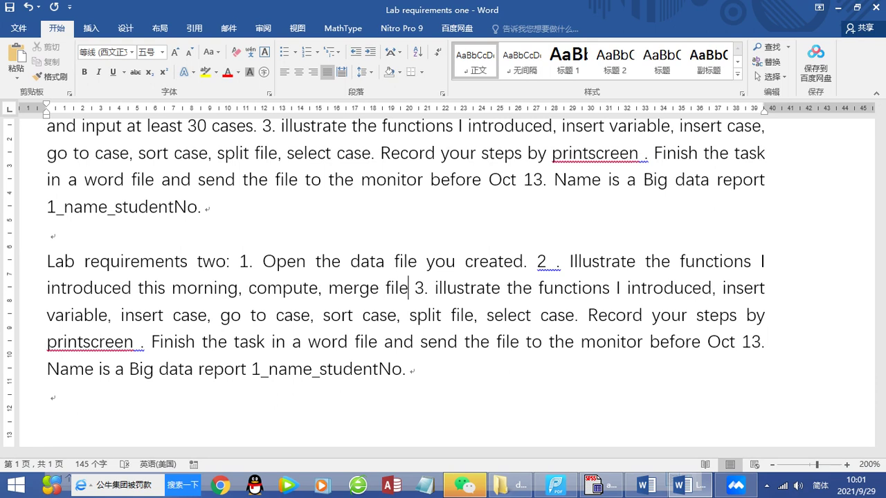